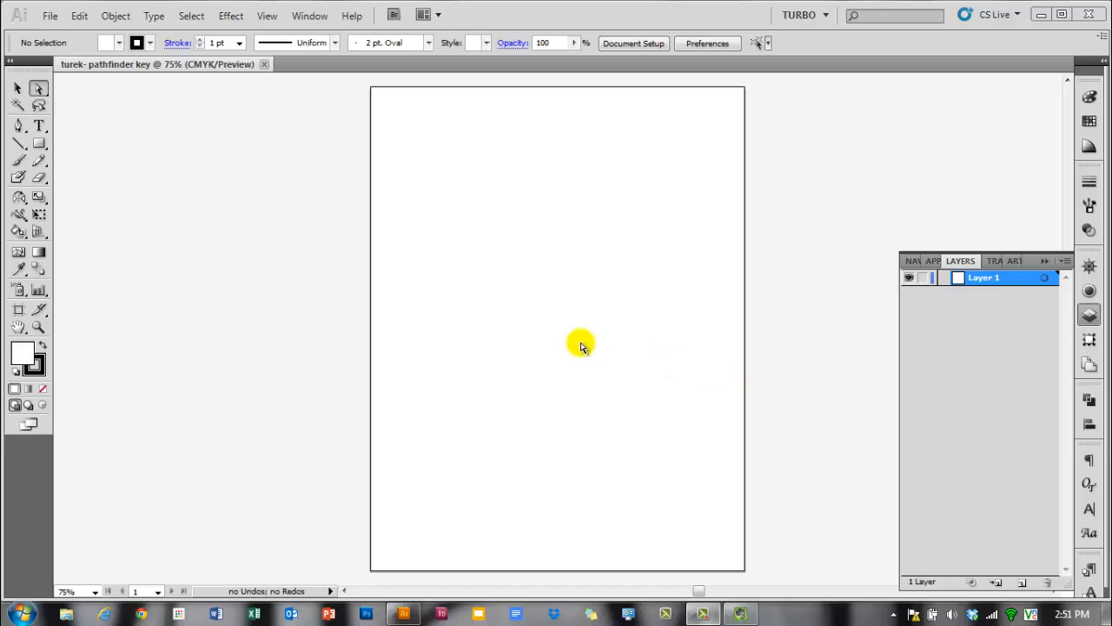
# Step: Draw a horizontal rectangle about 4.58 × 0.51 in mid-page as the key's shaft and fill it with a tan swatch
pyautogui.click(39, 145)
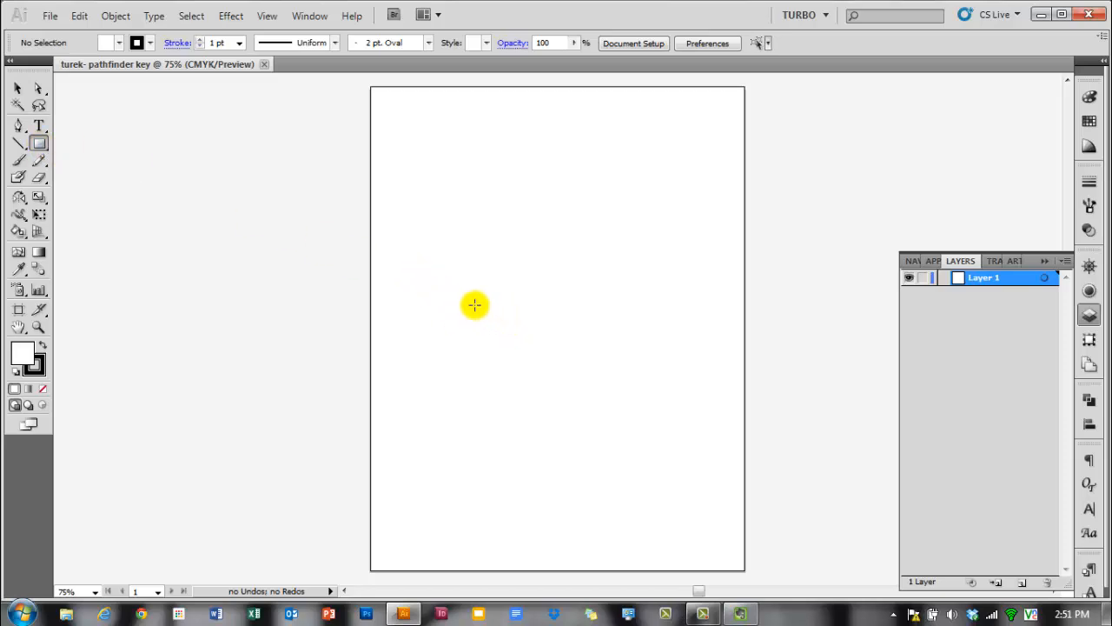
pyautogui.scroll(4, 499, 300)
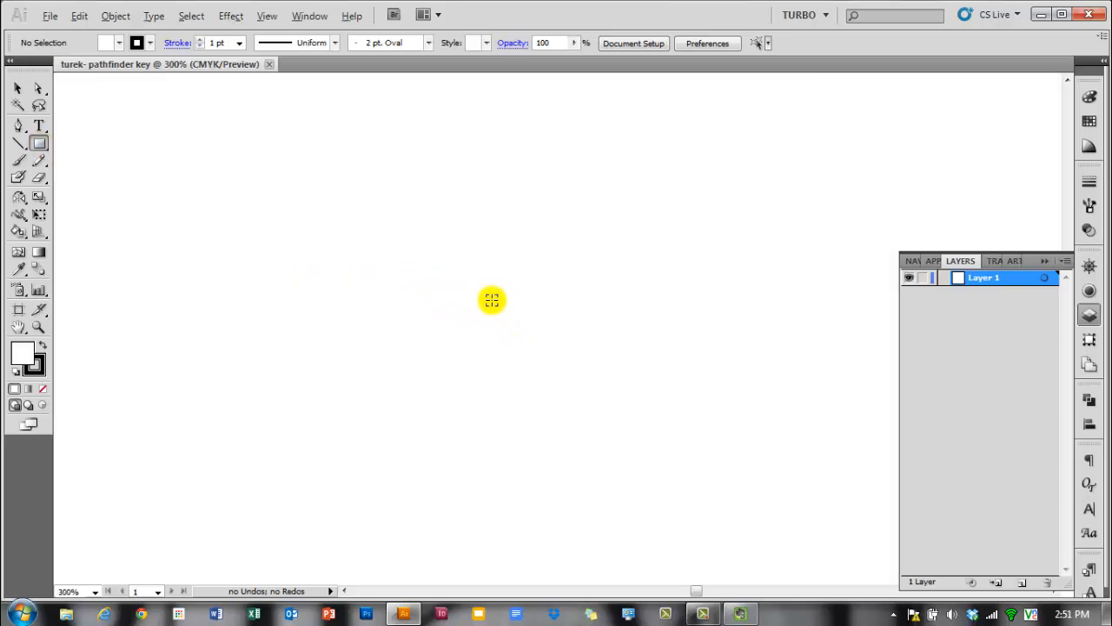
pyautogui.scroll(-2, 404, 306)
pyautogui.moveTo(338, 286); pyautogui.dragTo(743, 331)
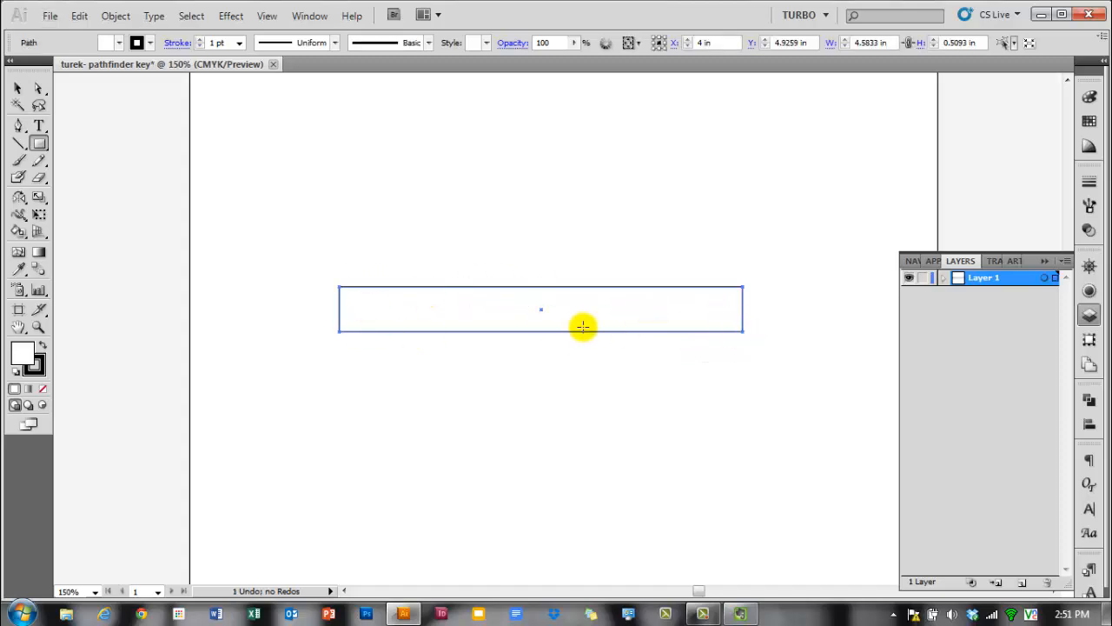
pyautogui.click(1089, 120)
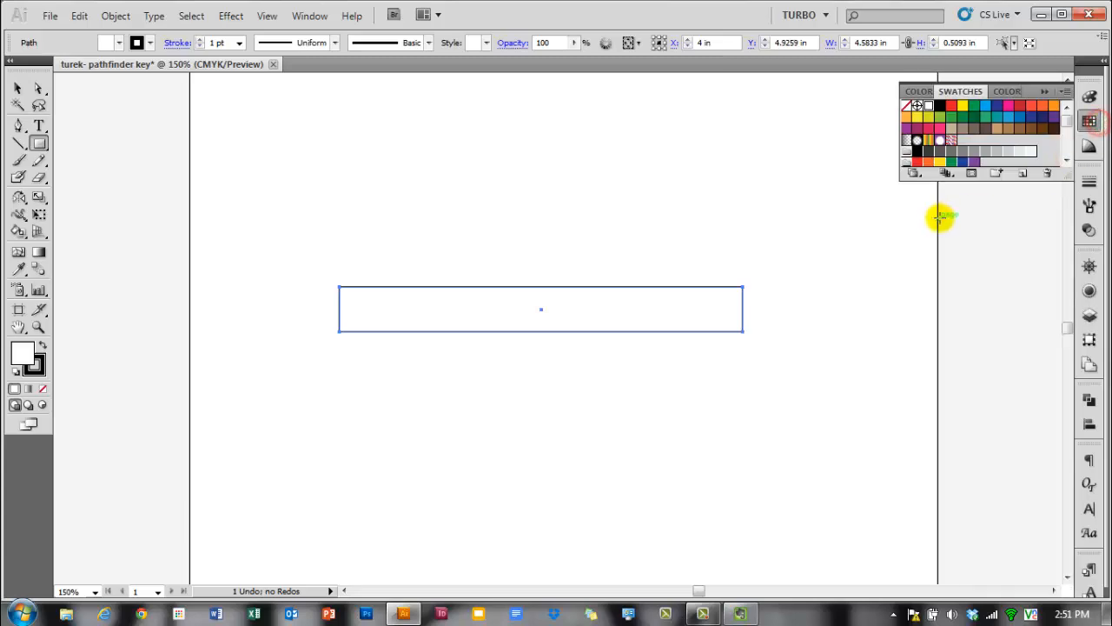
pyautogui.click(996, 128)
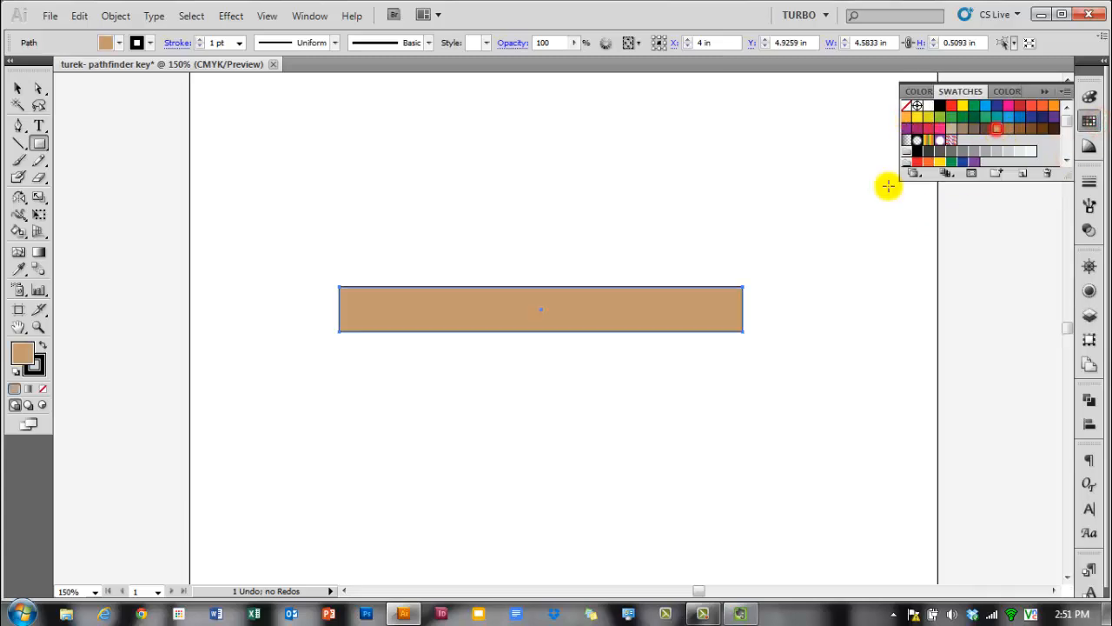
pyautogui.click(671, 251)
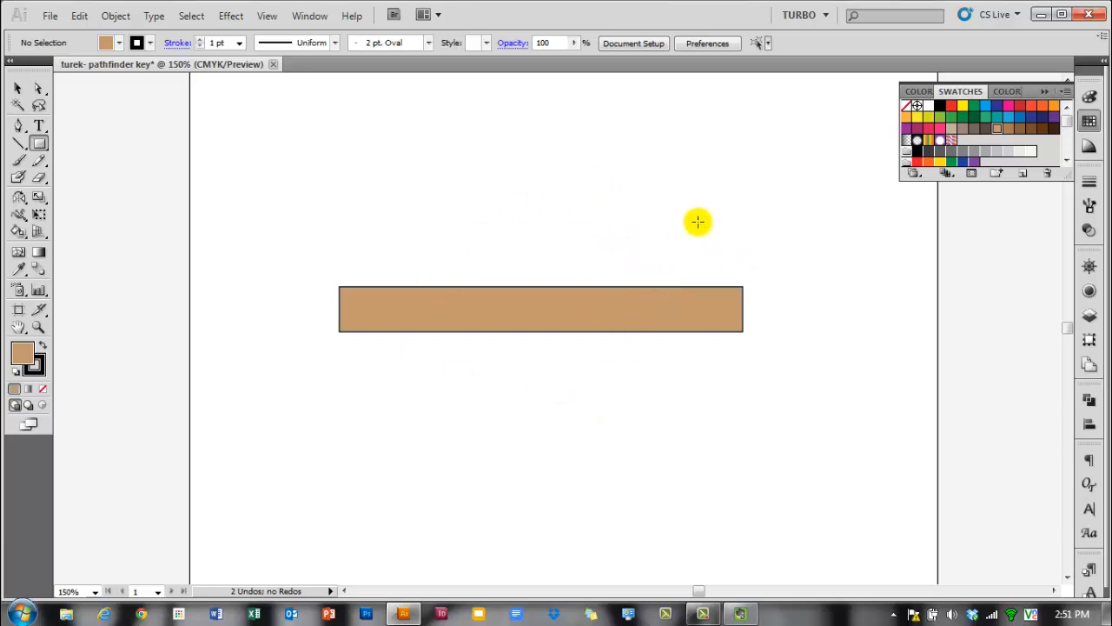
# Step: Draw four upright rectangles of varying widths and heights as key teeth, overlapping the upper edge near the shaft's right end
pyautogui.moveTo(693, 202); pyautogui.dragTo(743, 308)
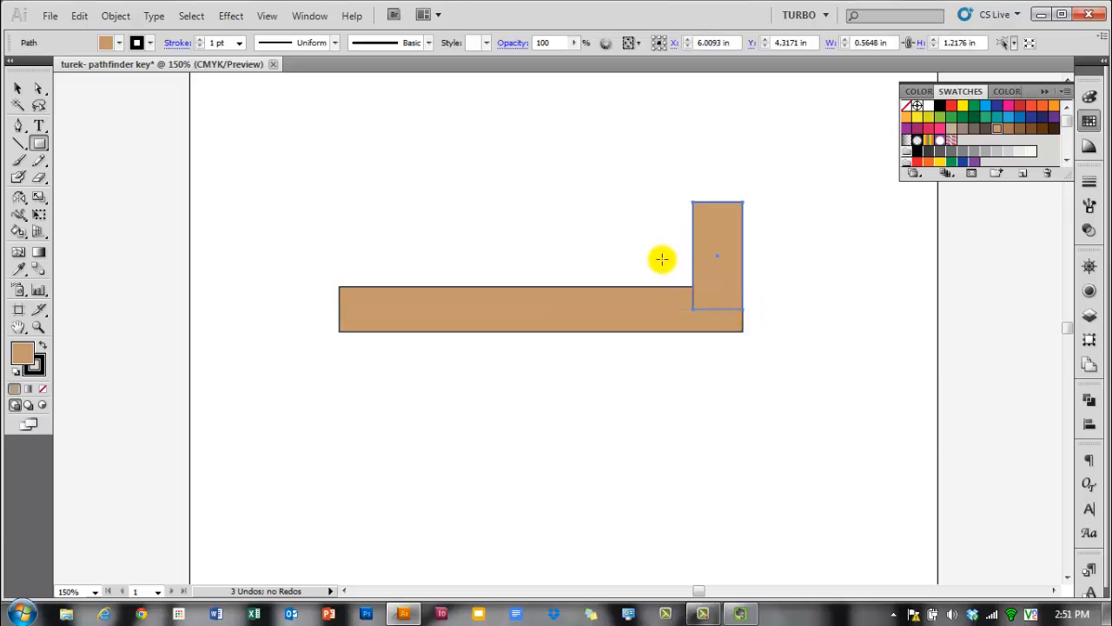
pyautogui.moveTo(633, 241); pyautogui.dragTo(665, 301)
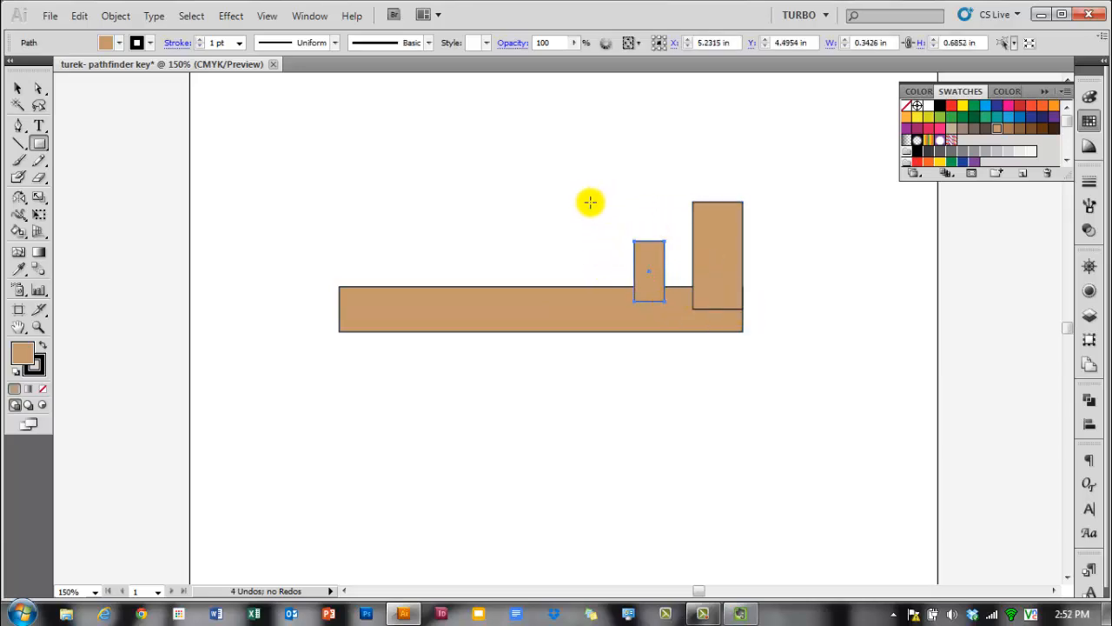
pyautogui.moveTo(589, 201); pyautogui.dragTo(620, 302)
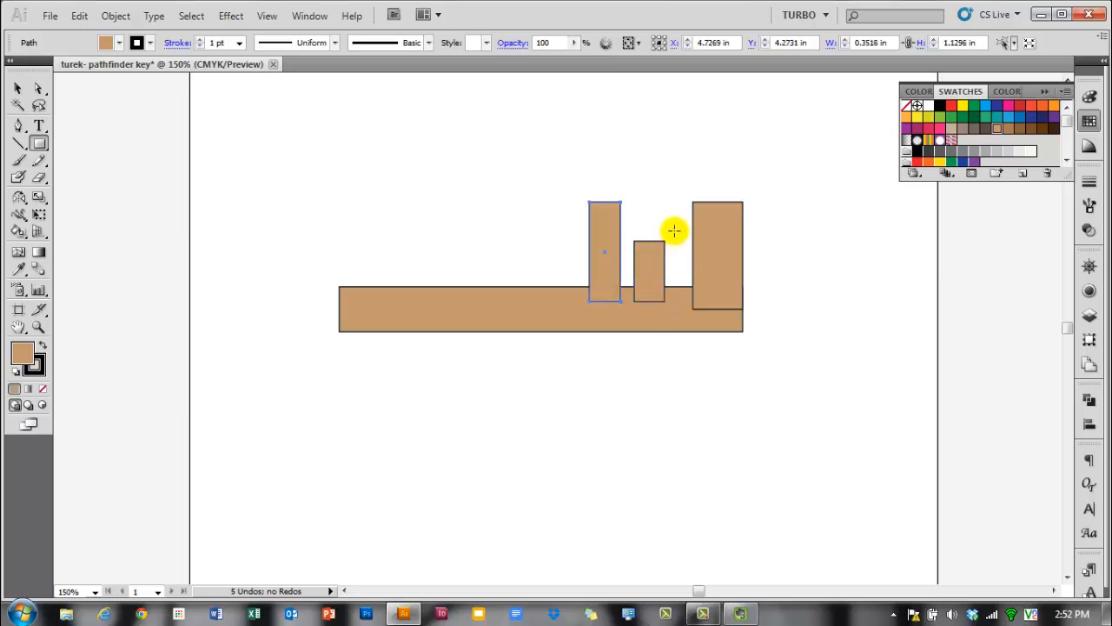
pyautogui.moveTo(671, 232); pyautogui.dragTo(677, 295)
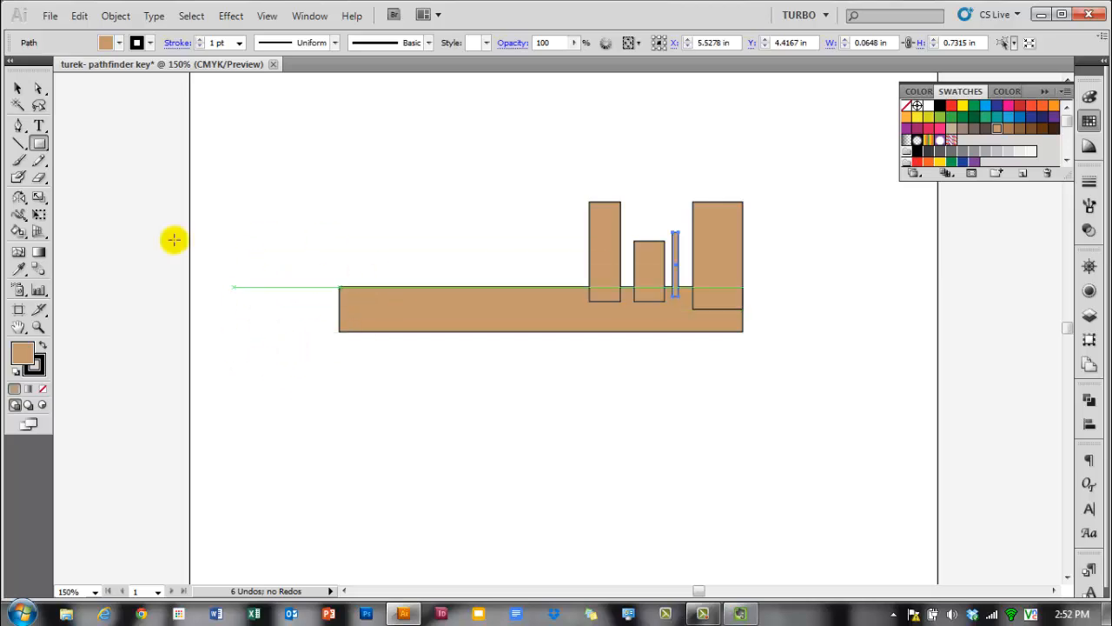
# Step: Draw a circle about 2.56 in across with the Ellipse tool, centred on the shaft's left end, as the key's head
pyautogui.moveTo(40, 144); pyautogui.dragTo(80, 180)
pyautogui.moveTo(39, 148); pyautogui.dragTo(184, 189)
pyautogui.moveTo(110, 144); pyautogui.dragTo(127, 162)
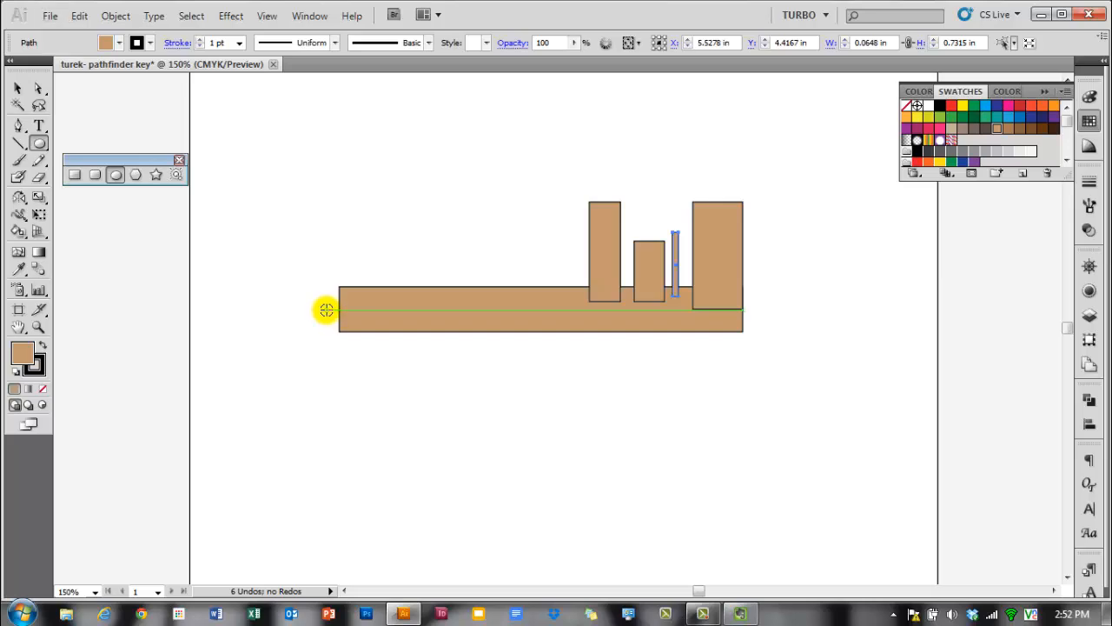
pyautogui.moveTo(327, 309); pyautogui.dragTo(437, 373)
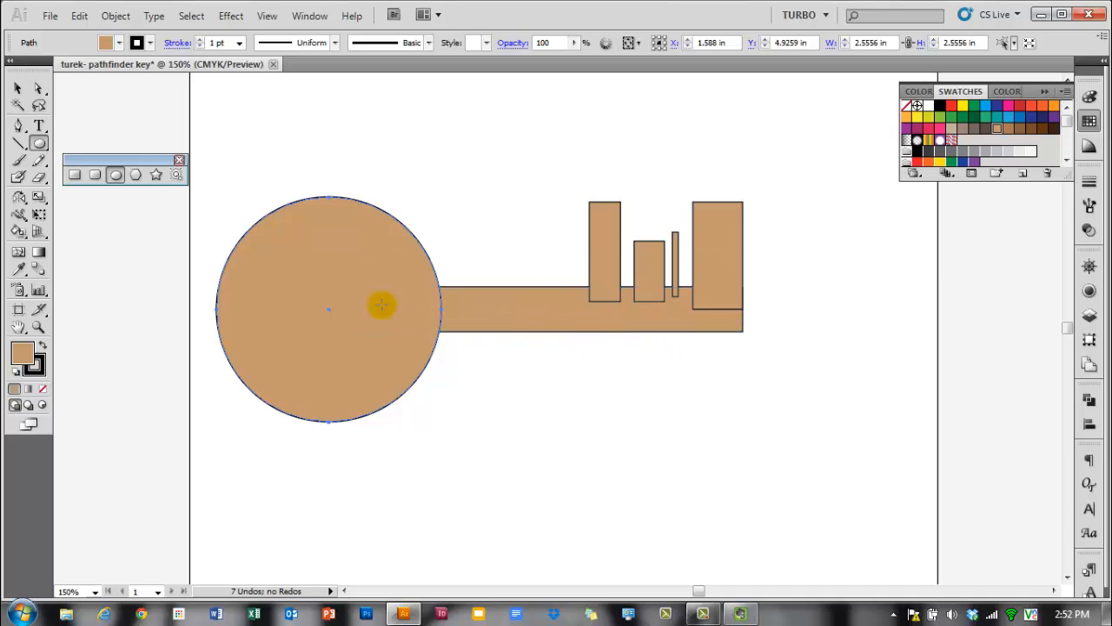
# Step: Select the circle, shaft and all teeth and merge them into one key shape with the Pathfinder Unite mode
pyautogui.click(18, 90)
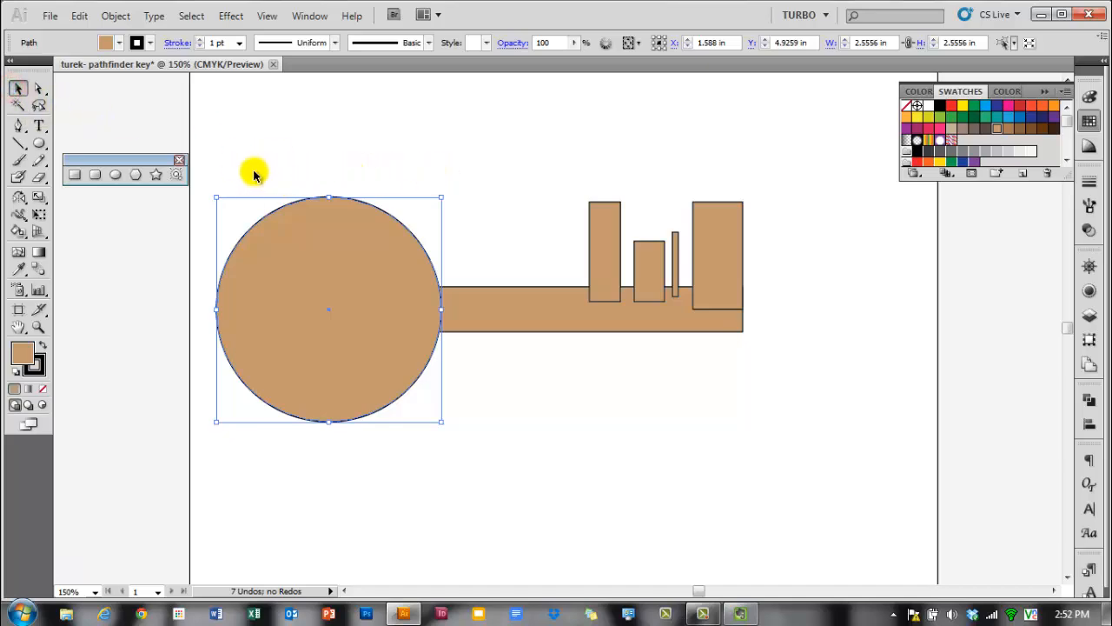
pyautogui.moveTo(249, 174); pyautogui.dragTo(786, 391)
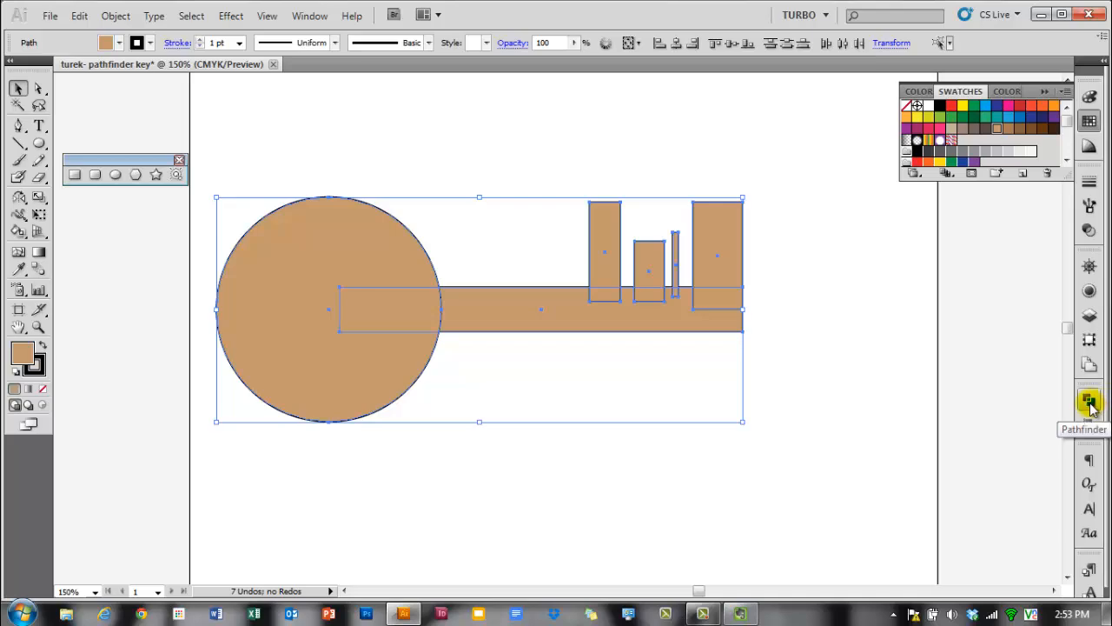
pyautogui.click(309, 16)
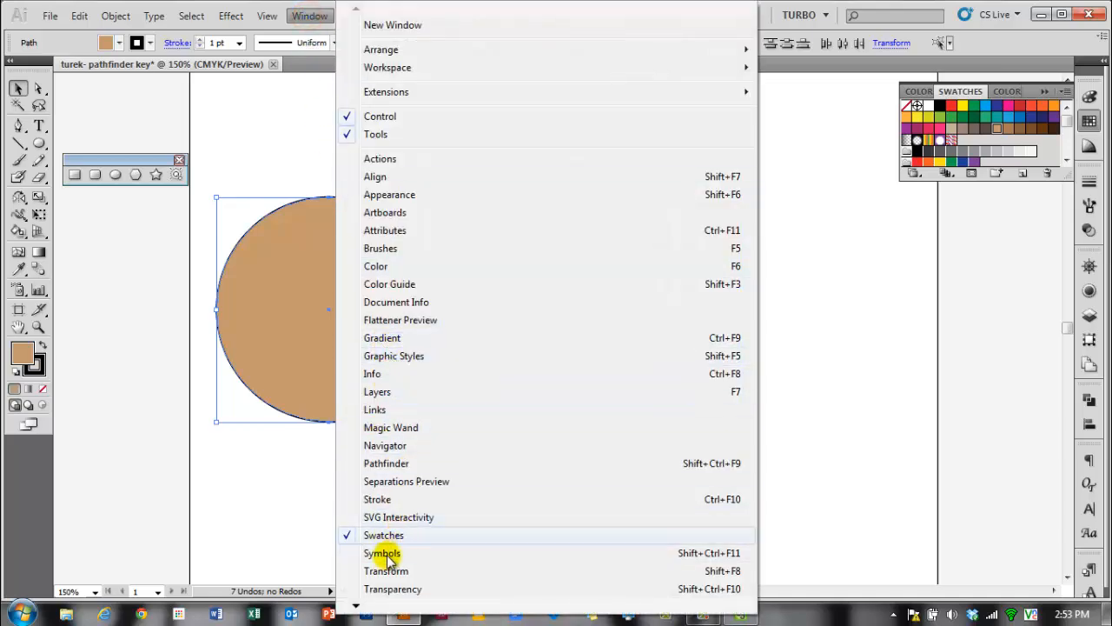
pyautogui.moveTo(356, 606)
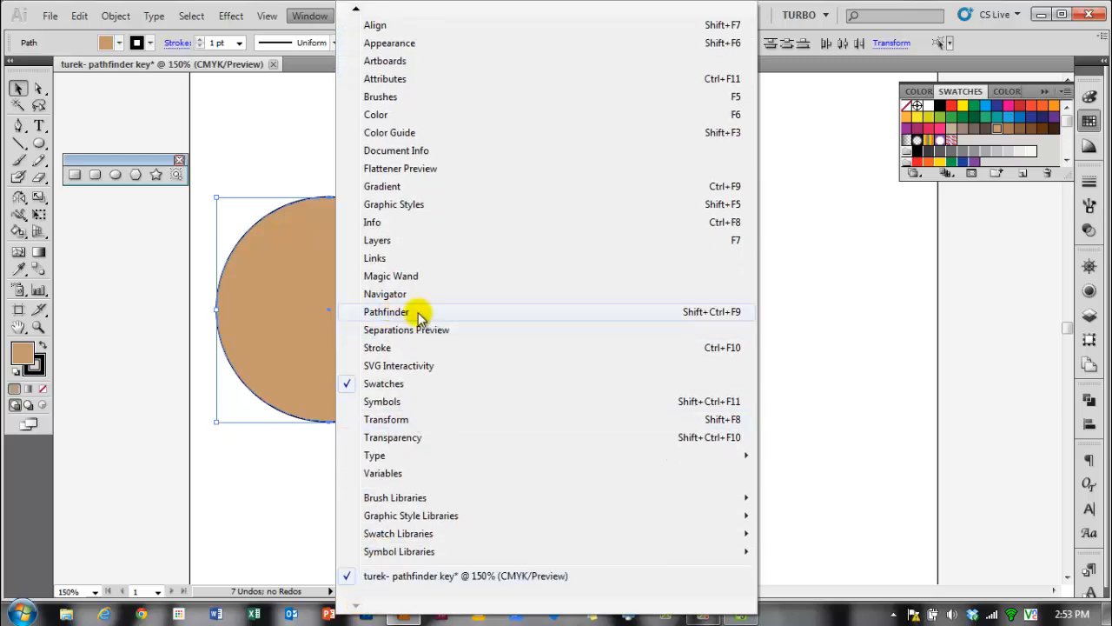
pyautogui.click(417, 315)
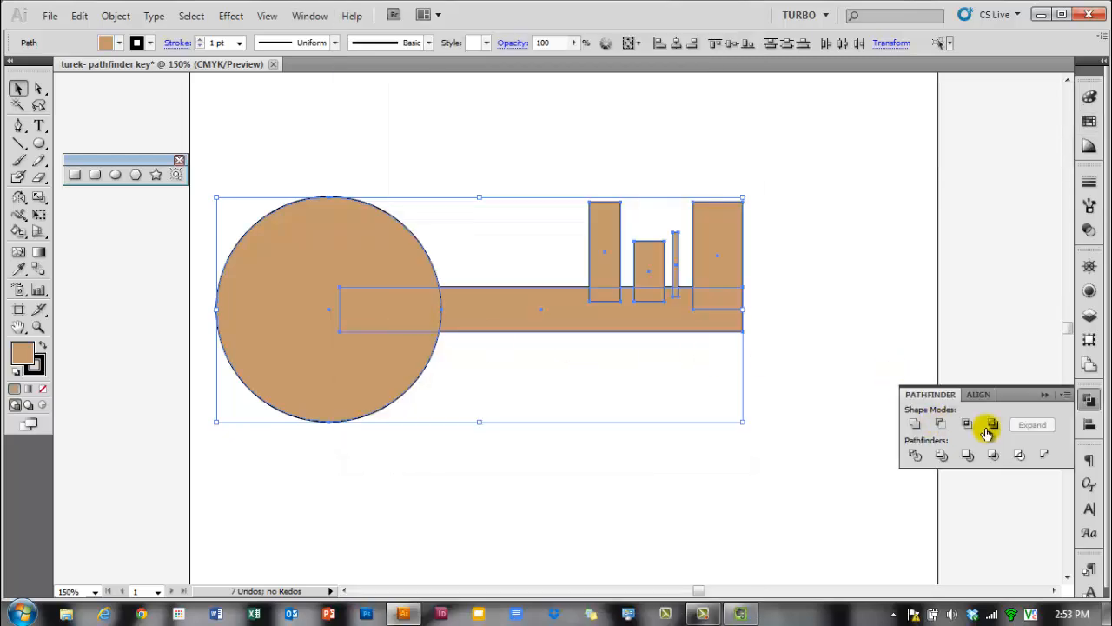
pyautogui.click(918, 426)
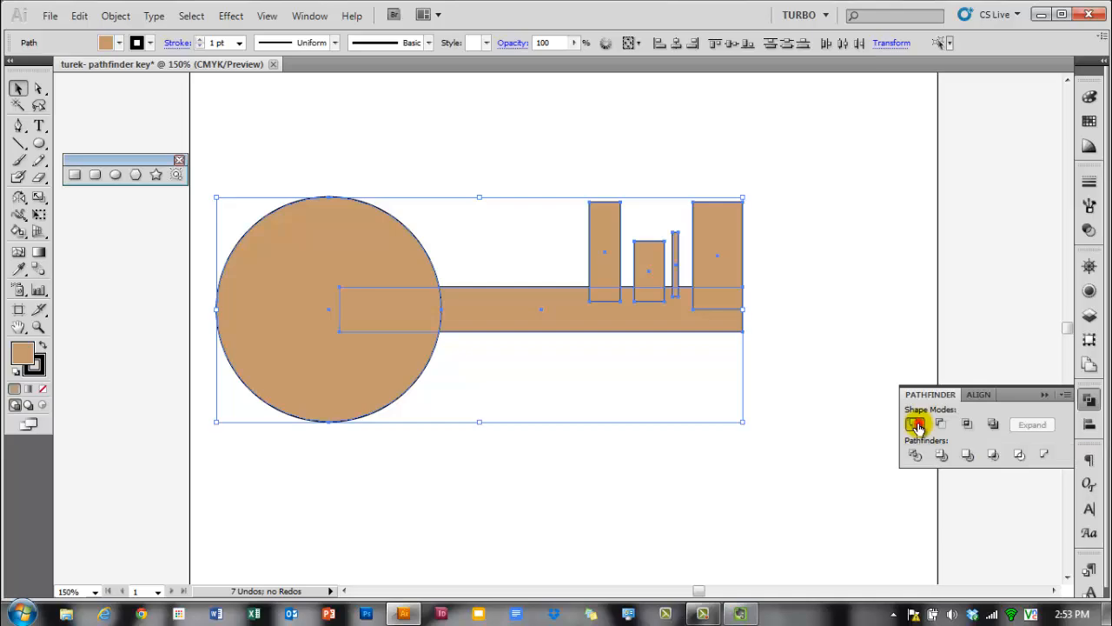
pyautogui.click(514, 370)
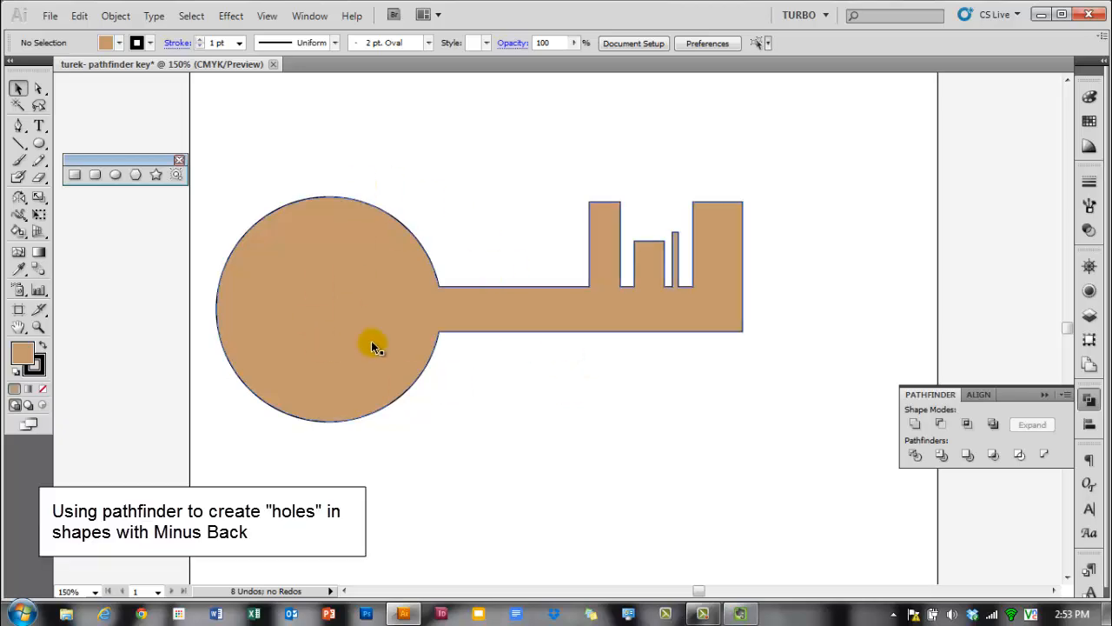
# Step: Draw a circle about 2.04 in across inside the key's head and cut it out of the key with Minus Front
pyautogui.click(116, 175)
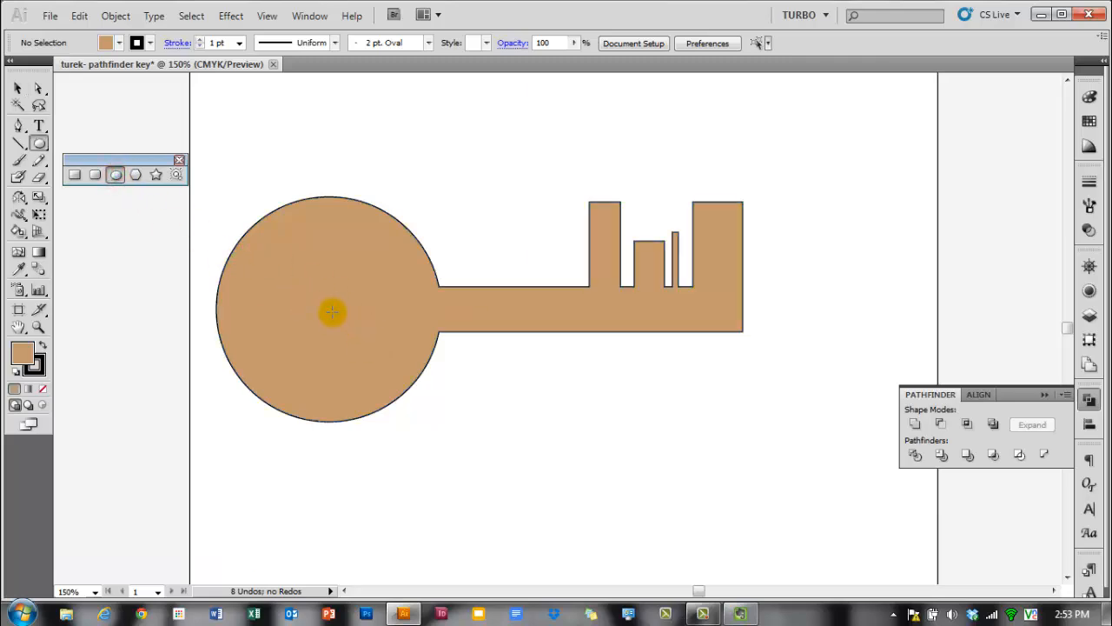
pyautogui.moveTo(331, 308); pyautogui.dragTo(417, 365)
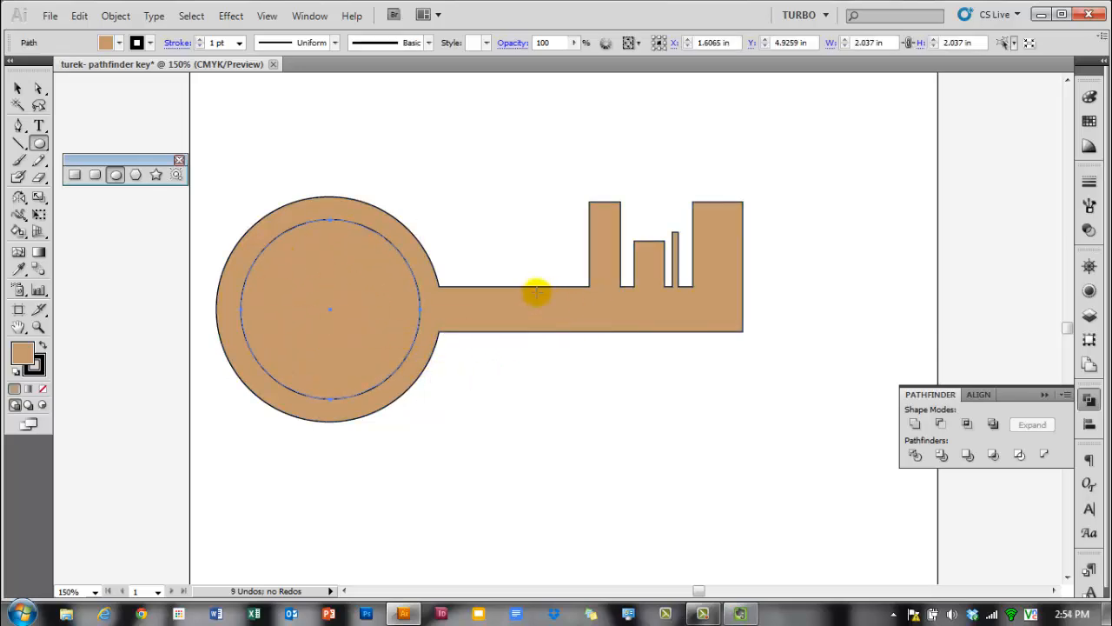
pyautogui.click(18, 90)
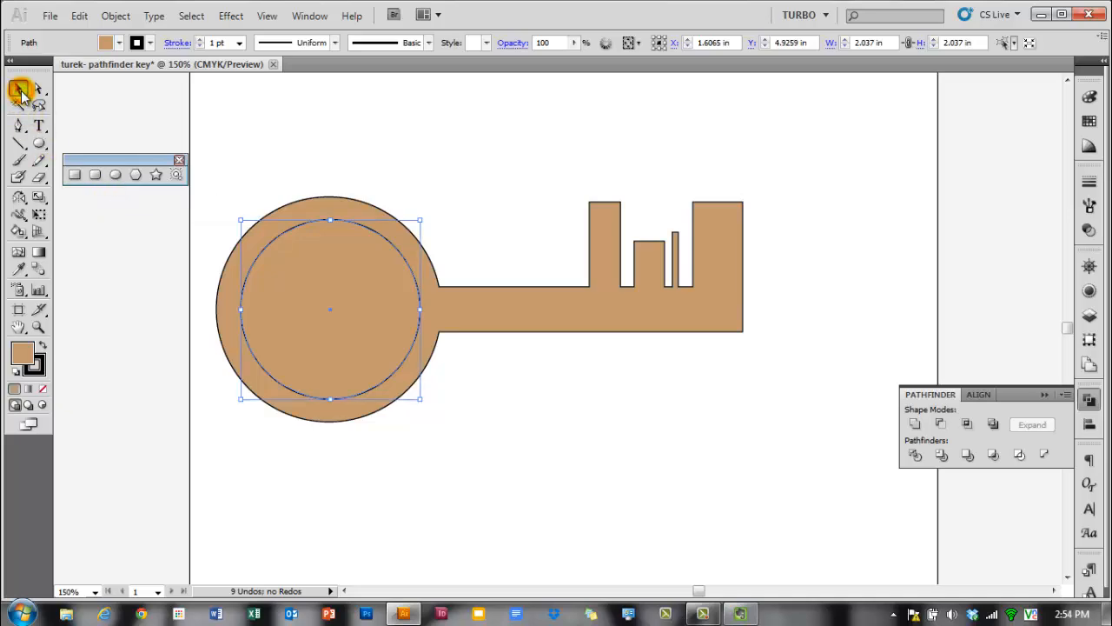
pyautogui.moveTo(257, 205); pyautogui.dragTo(385, 290)
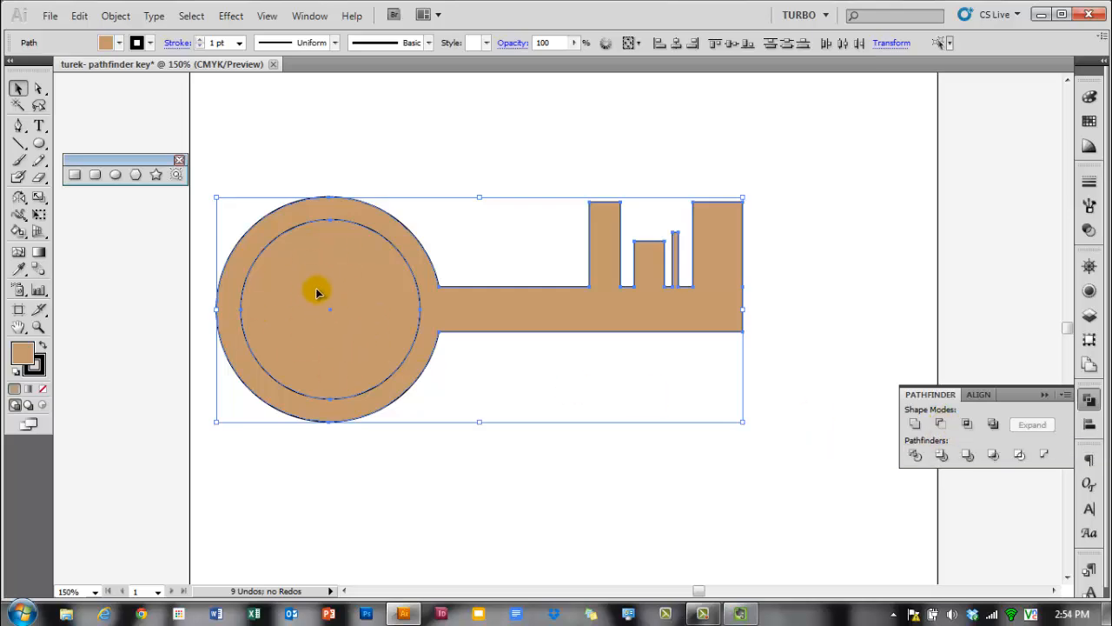
pyautogui.click(939, 423)
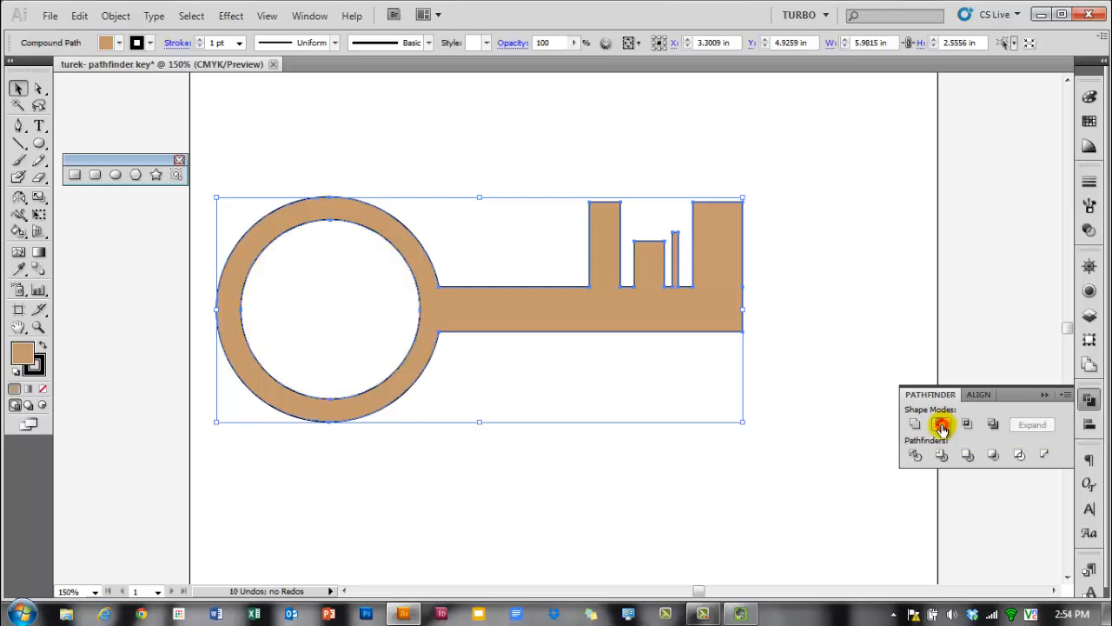
pyautogui.click(478, 375)
# Step: Move the key right to about X 4.375 in and draw a vertical rectangle about 0.57 × 3.91 in across its ring
pyautogui.moveTo(441, 323); pyautogui.dragTo(536, 325)
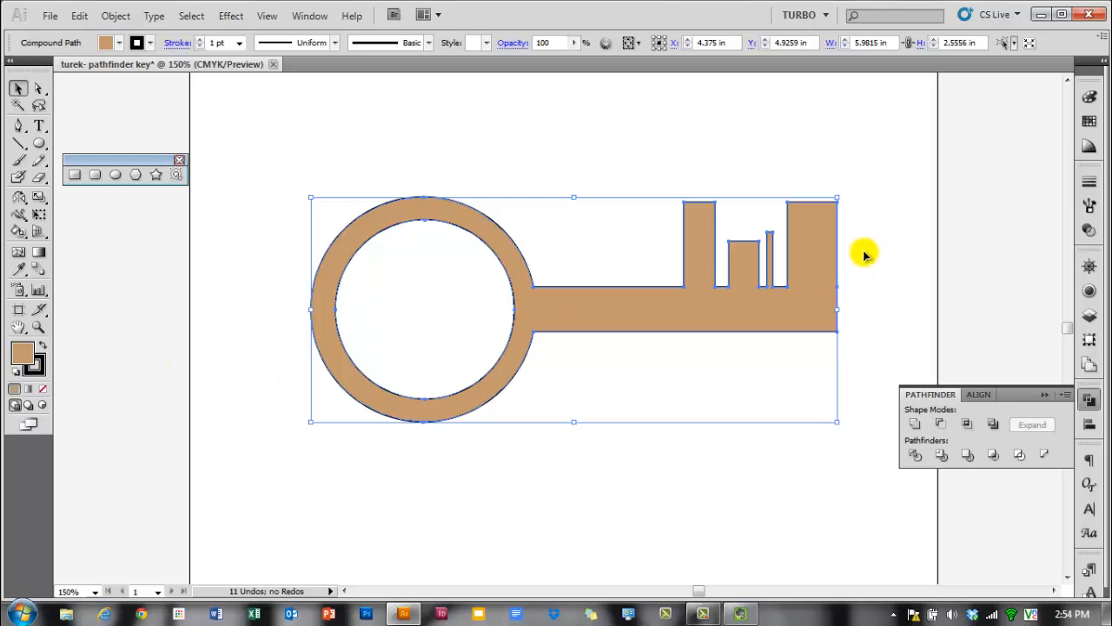
pyautogui.click(75, 175)
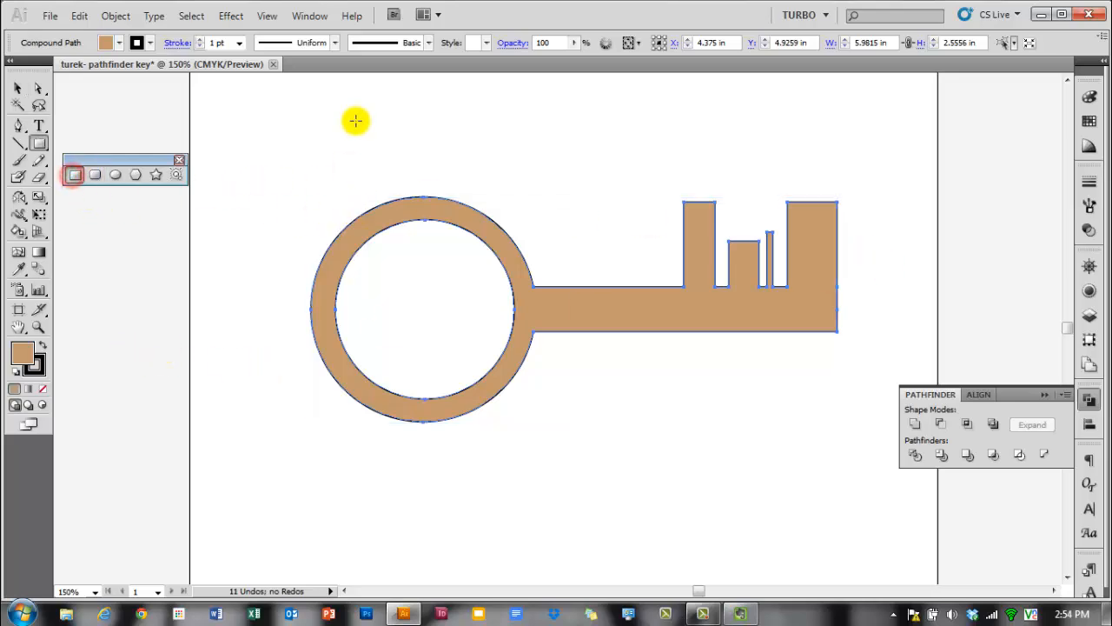
pyautogui.moveTo(356, 120); pyautogui.dragTo(406, 463)
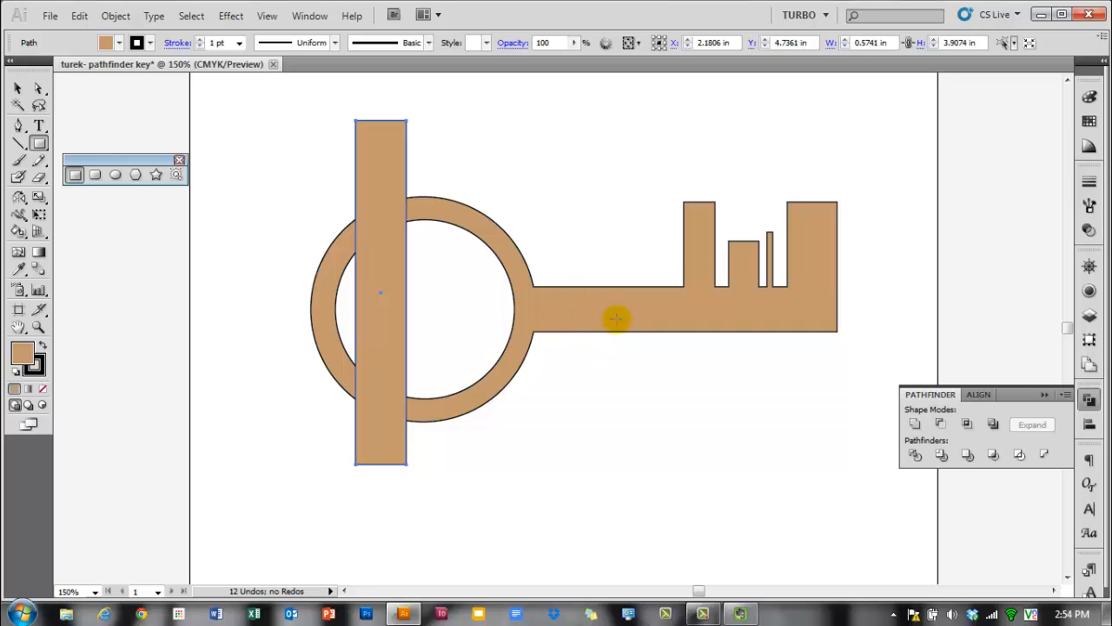
# Step: Reorder the objects in Layer 1 so the key's compound path is stacked above the vertical rectangle's path
pyautogui.click(1089, 315)
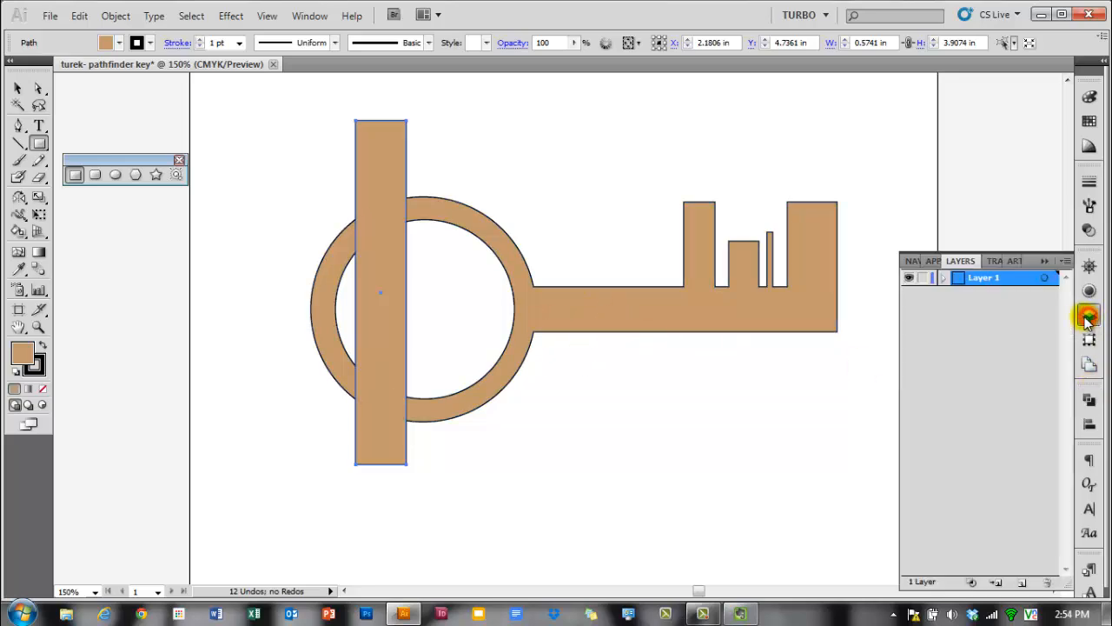
pyautogui.click(940, 278)
pyautogui.click(1004, 311)
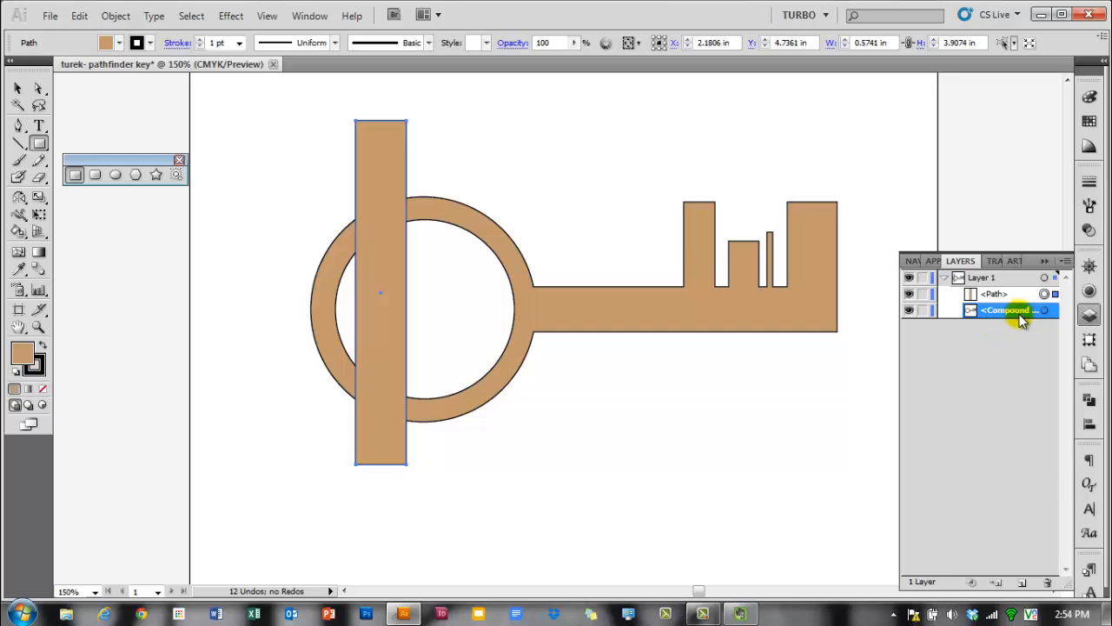
pyautogui.moveTo(1019, 319); pyautogui.dragTo(1013, 289)
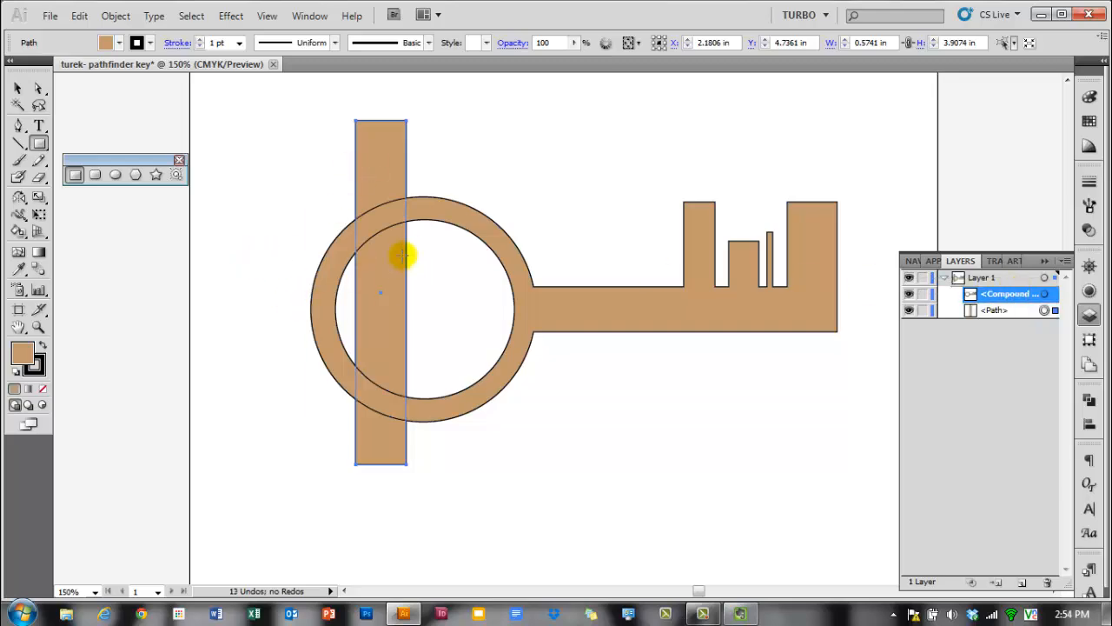
# Step: Deselect the vertical rectangle and move the key slightly left across it
pyautogui.click(16, 88)
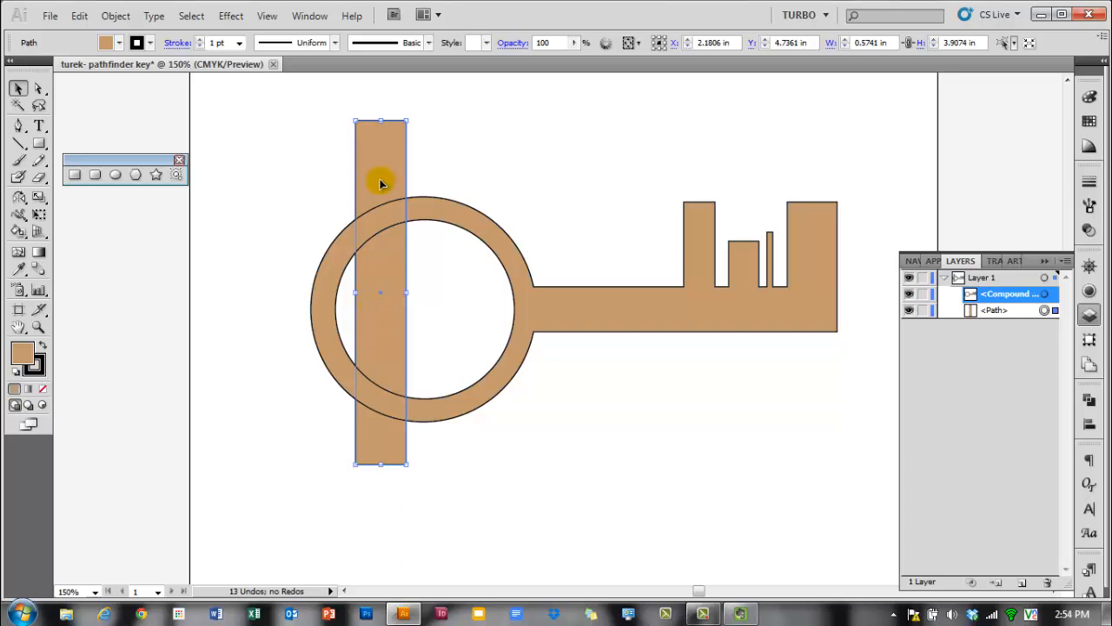
pyautogui.keyDown('shift'); pyautogui.click(376, 388); pyautogui.keyUp('shift')
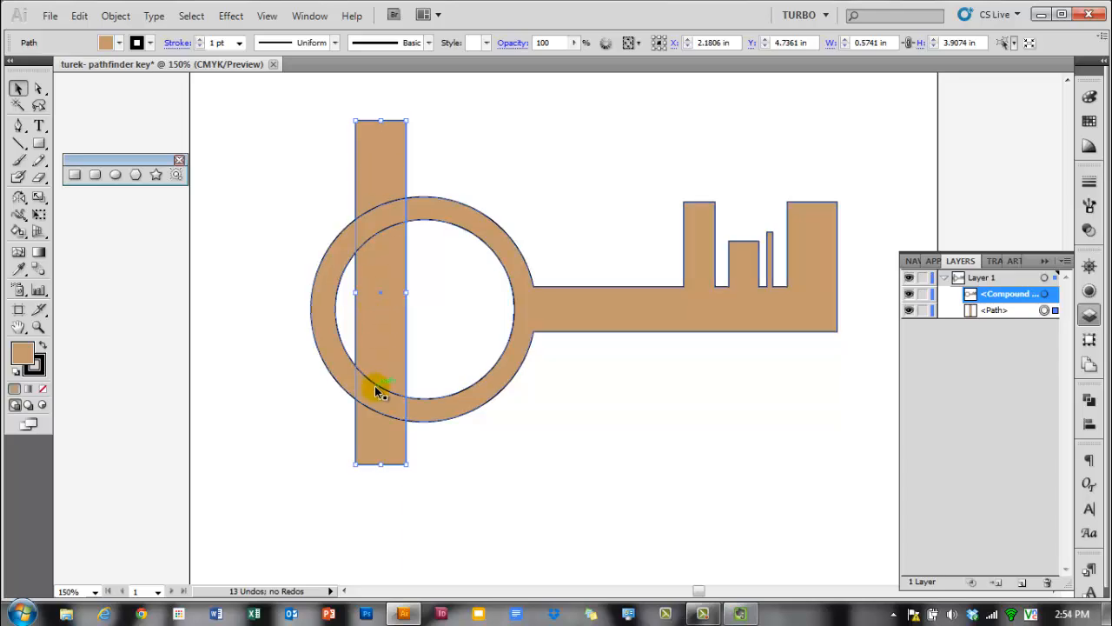
pyautogui.click(432, 288)
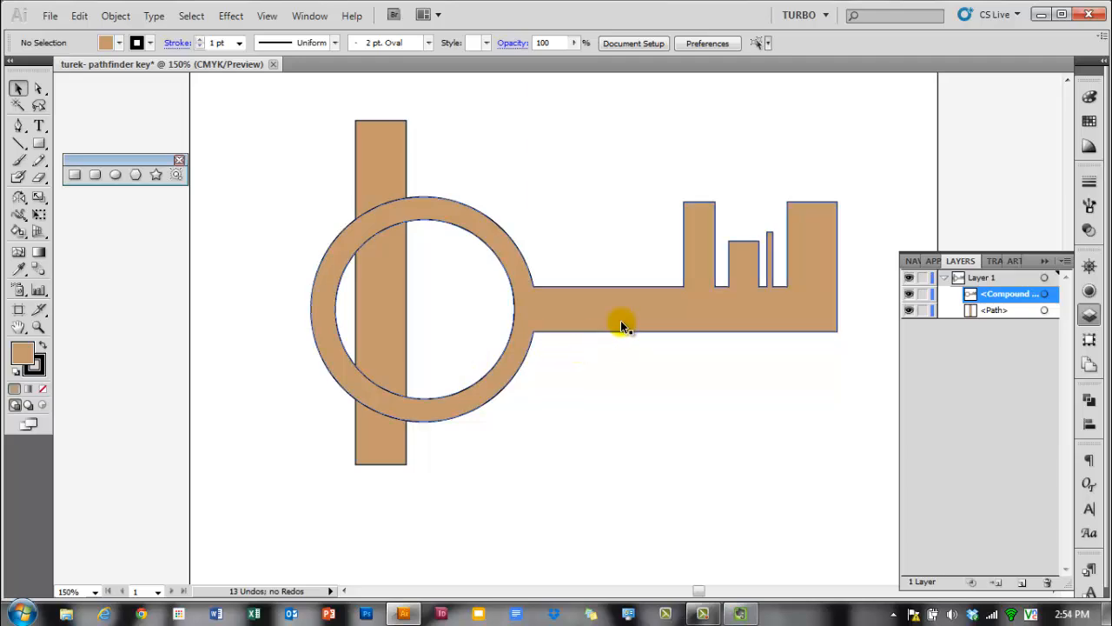
pyautogui.moveTo(619, 319); pyautogui.dragTo(571, 314)
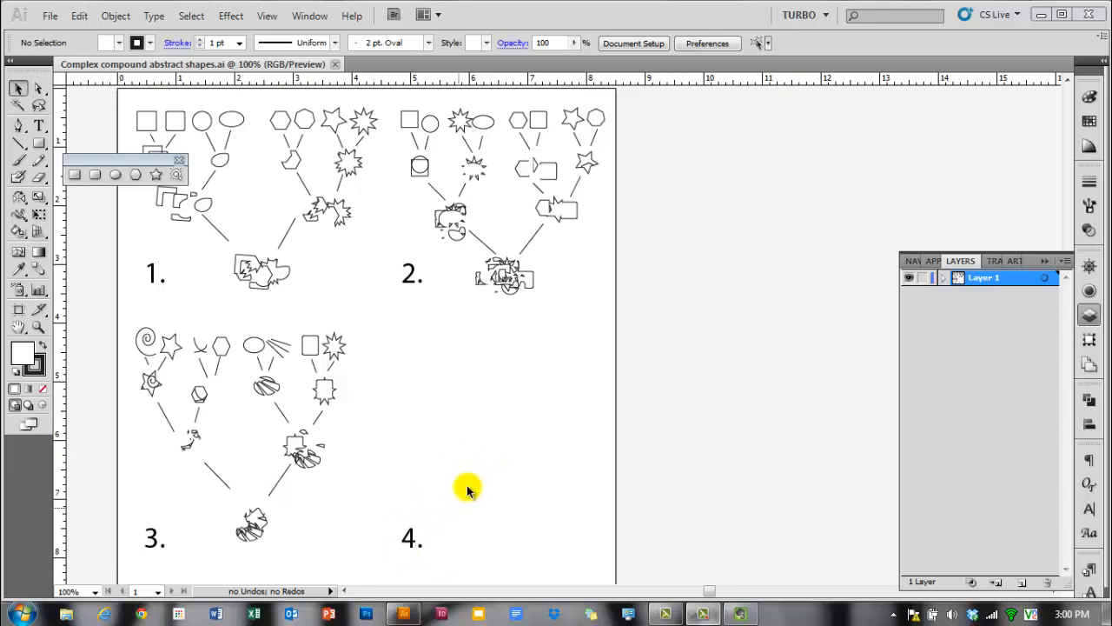
# Step: Detach the line tools as a floating set above the floating shape tools, beside the empty area for example 4
pyautogui.click(443, 381)
pyautogui.scroll(3, 409, 351)
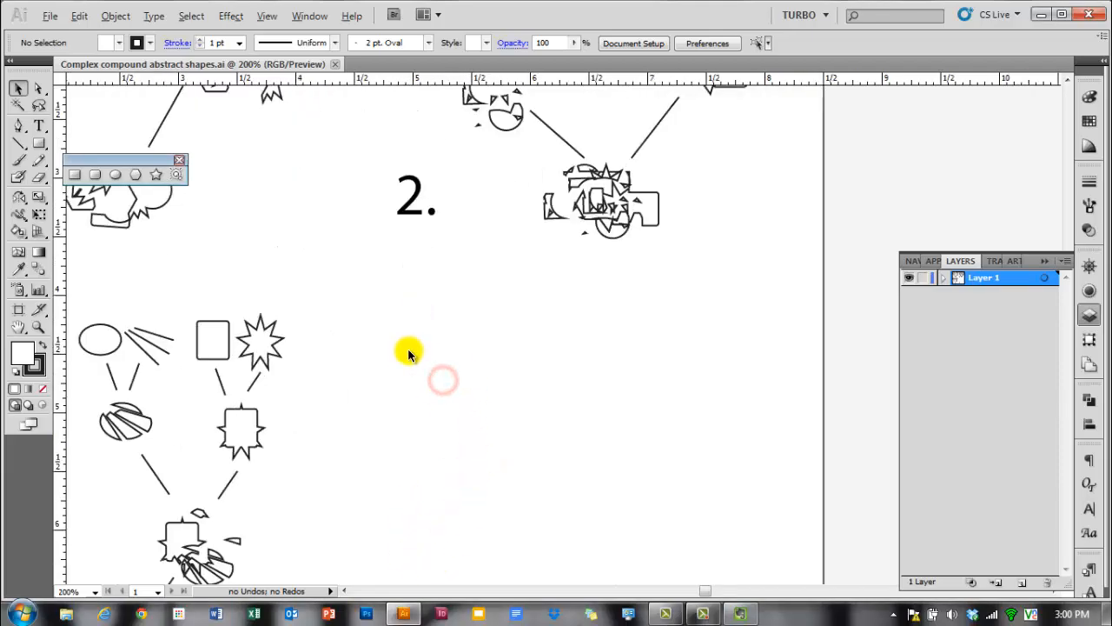
pyautogui.press('space')
pyautogui.moveTo(541, 469); pyautogui.dragTo(477, 362)
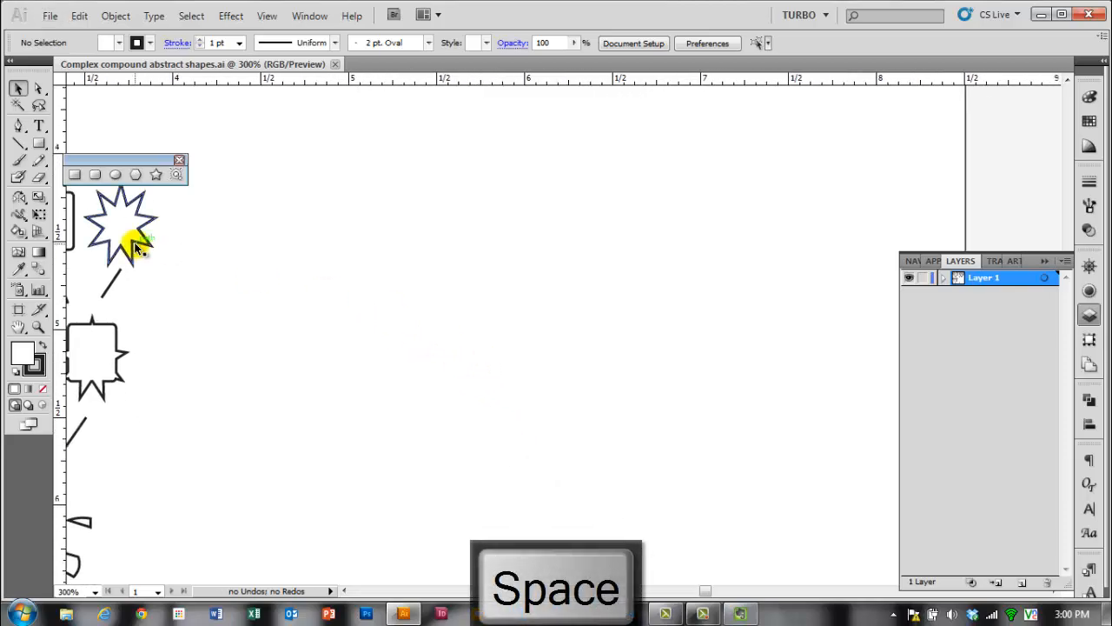
pyautogui.moveTo(132, 161); pyautogui.dragTo(149, 154)
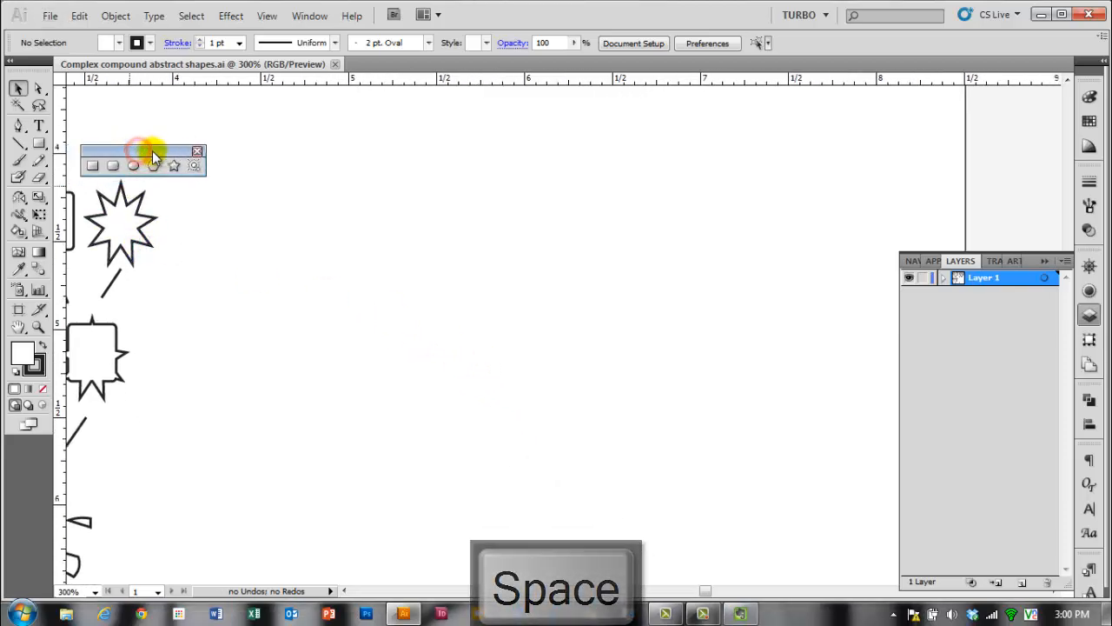
pyautogui.click(20, 145)
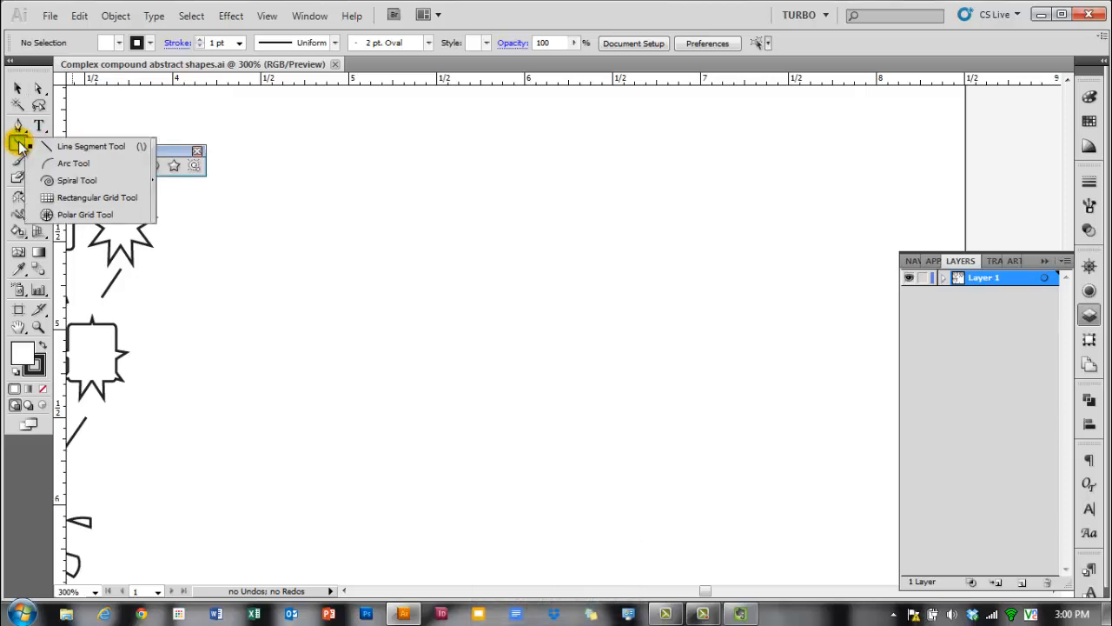
pyautogui.click(152, 187)
pyautogui.moveTo(82, 143); pyautogui.dragTo(136, 110)
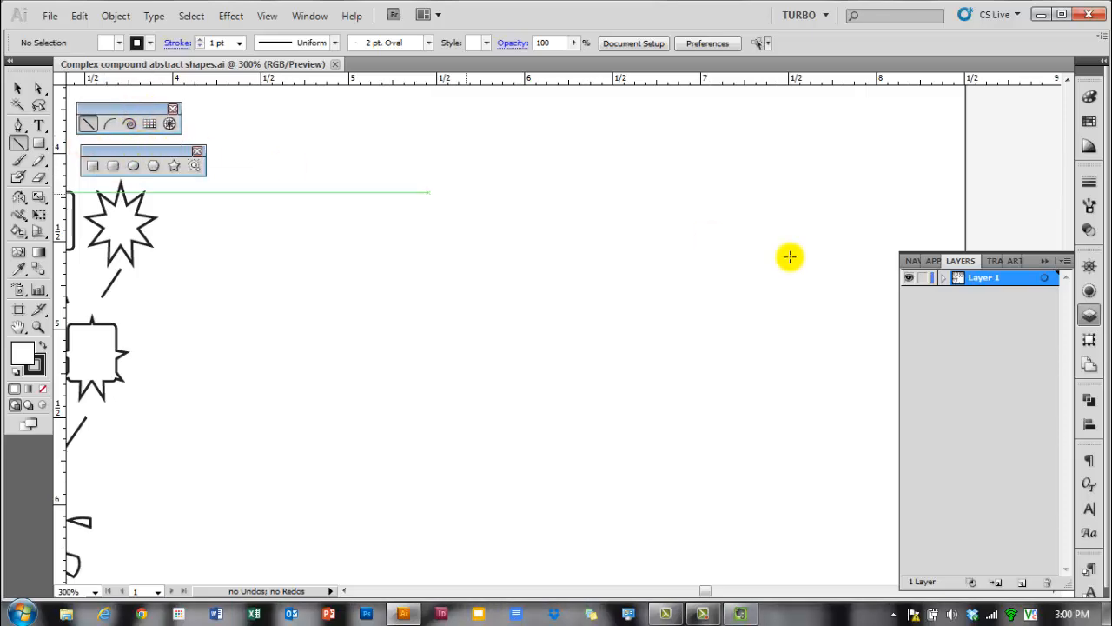
# Step: Float the Pathfinder panel separately over the artboard's upper edge area and display the Layers panel
pyautogui.click(1088, 403)
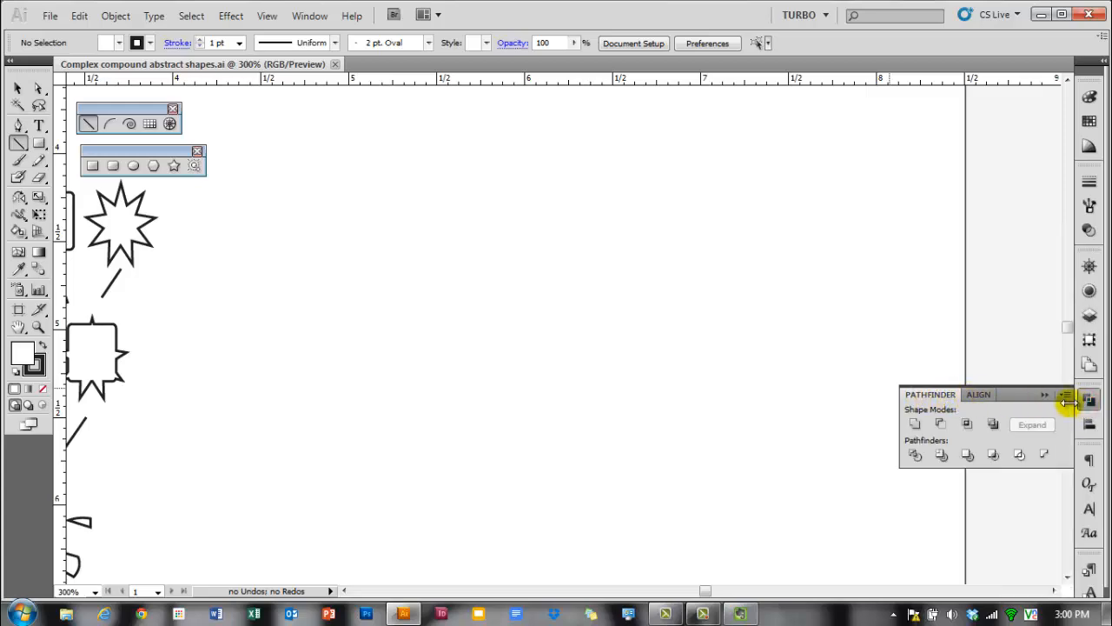
pyautogui.click(1091, 405)
pyautogui.click(1089, 400)
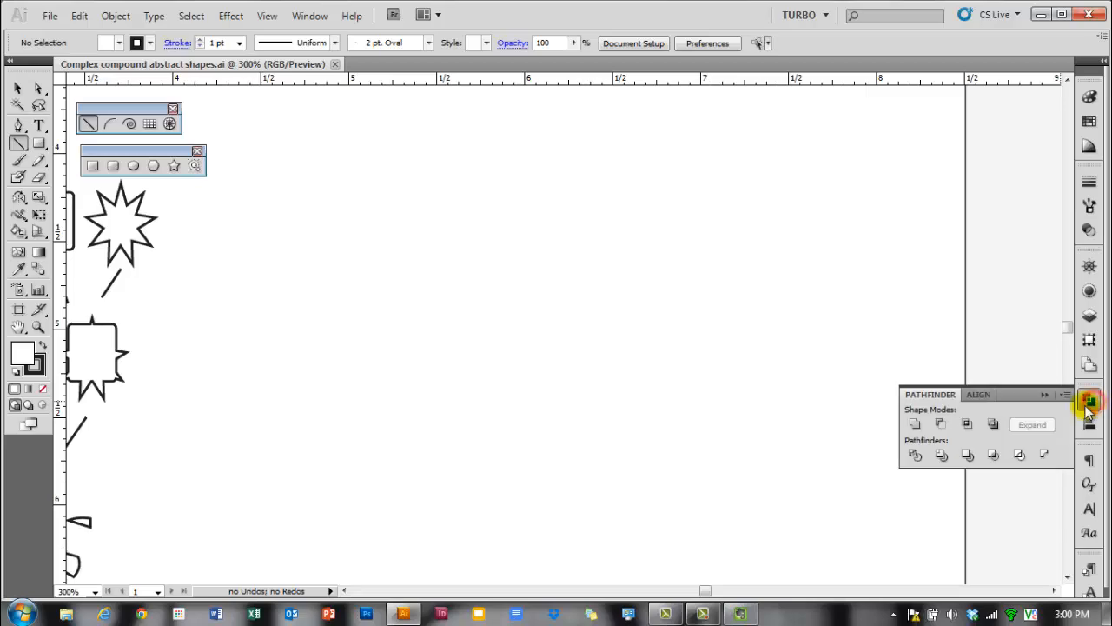
pyautogui.click(311, 17)
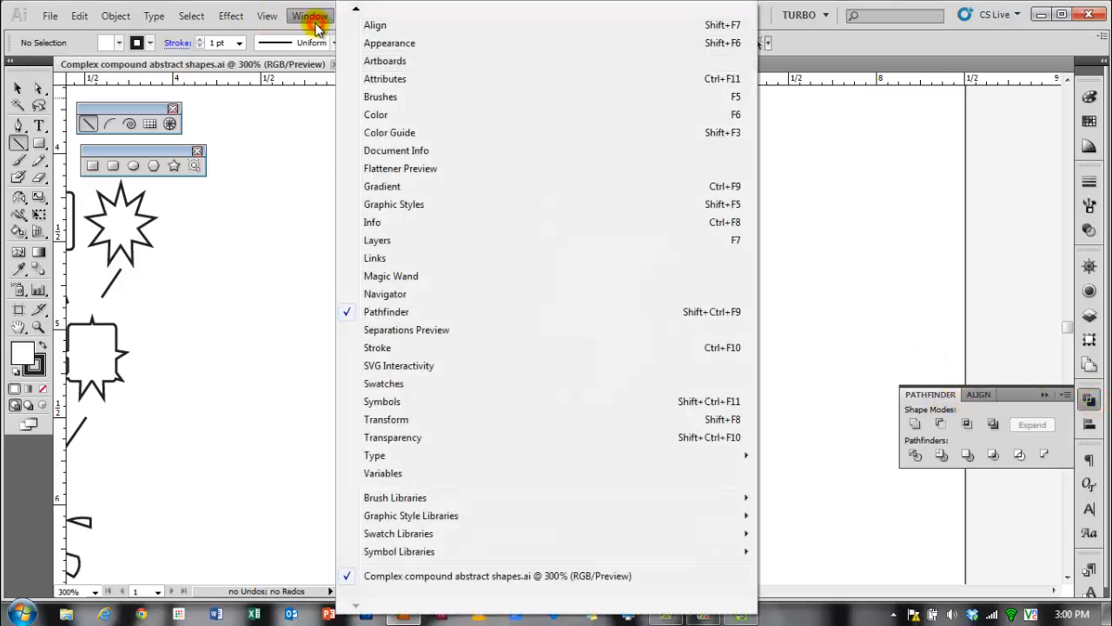
pyautogui.click(314, 24)
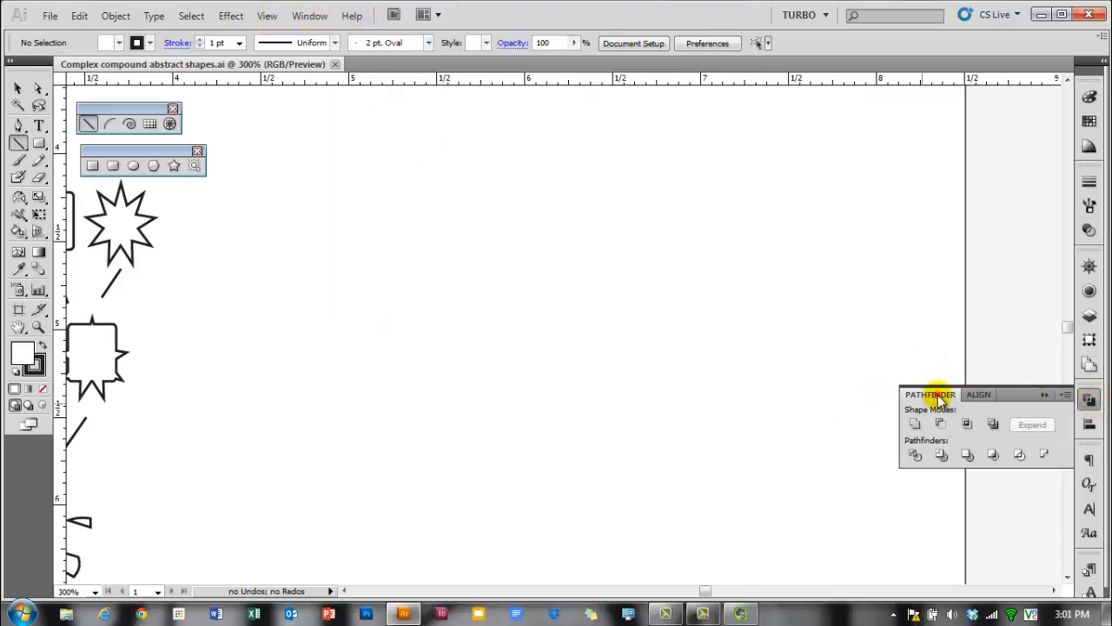
pyautogui.moveTo(934, 395); pyautogui.dragTo(947, 149)
pyautogui.click(1054, 386)
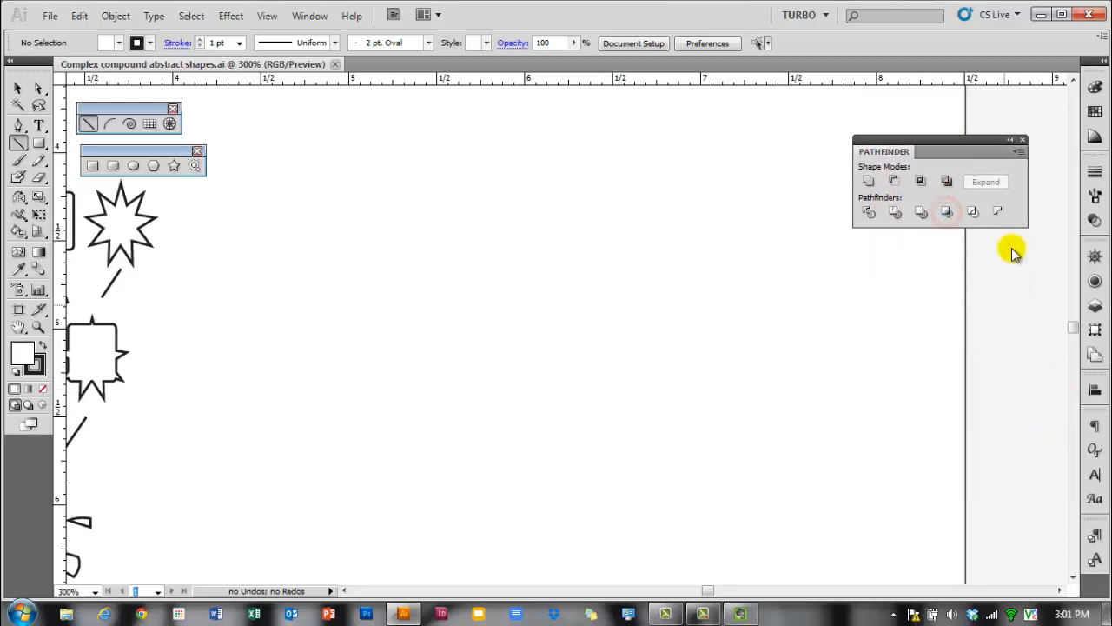
pyautogui.click(1094, 309)
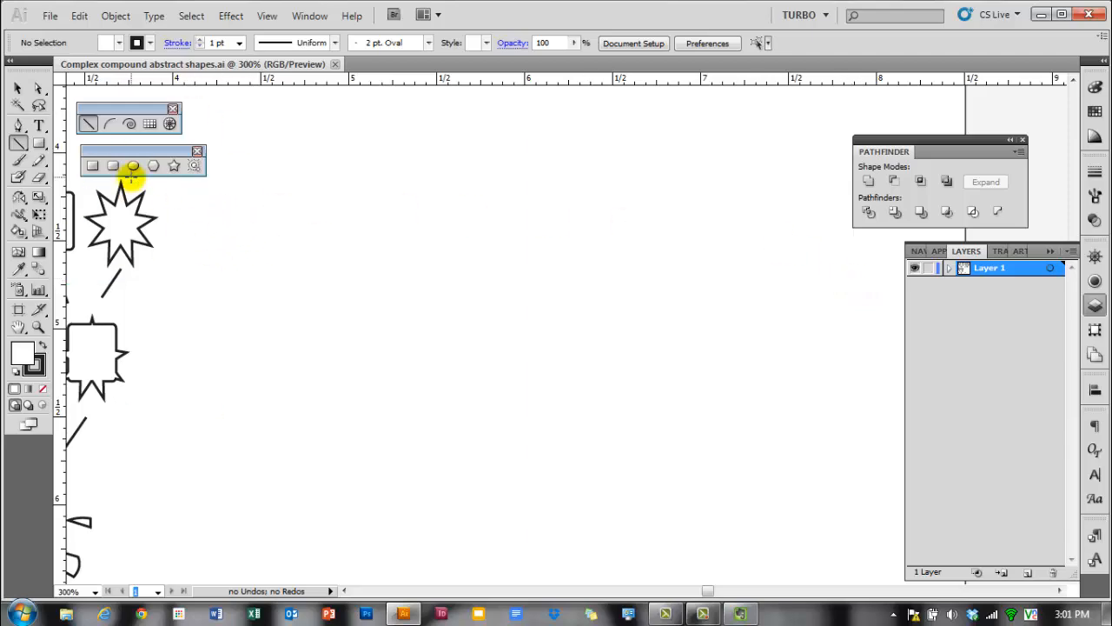
# Step: Draw a rectangle about 0.35 × 0.32 in beside the nine-pointed star of example 3 and fill it red
pyautogui.click(93, 166)
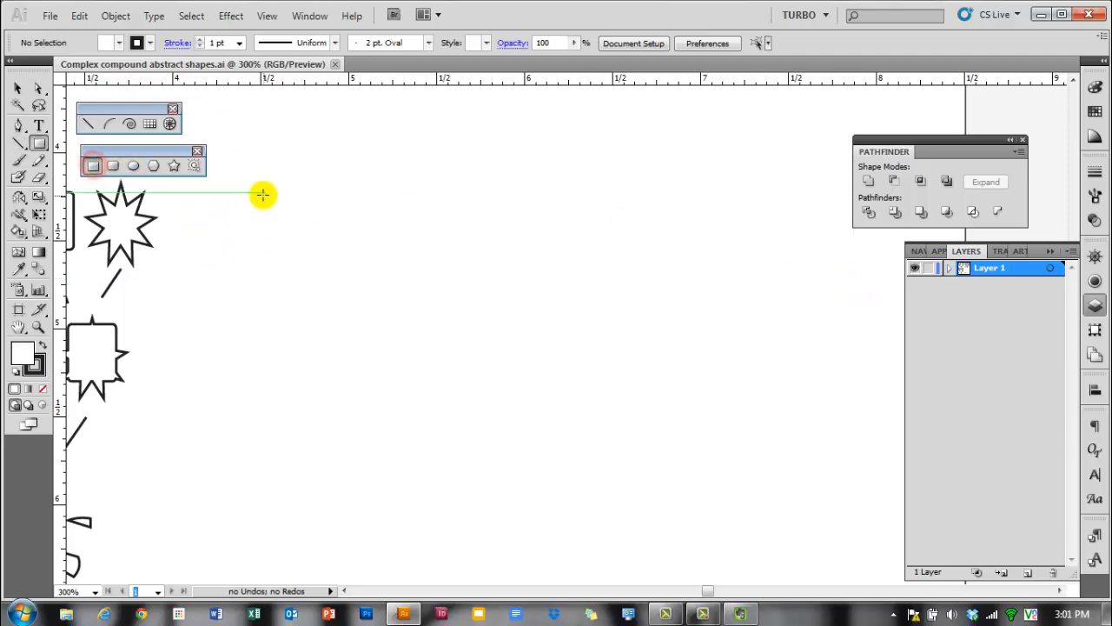
pyautogui.moveTo(261, 192); pyautogui.dragTo(322, 250)
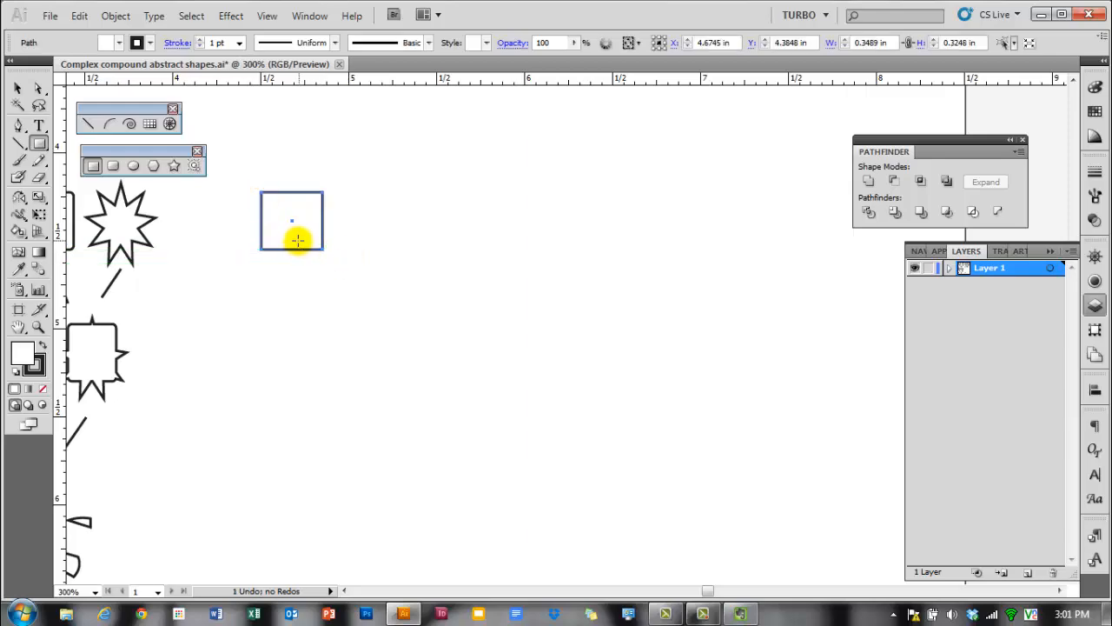
pyautogui.click(1095, 111)
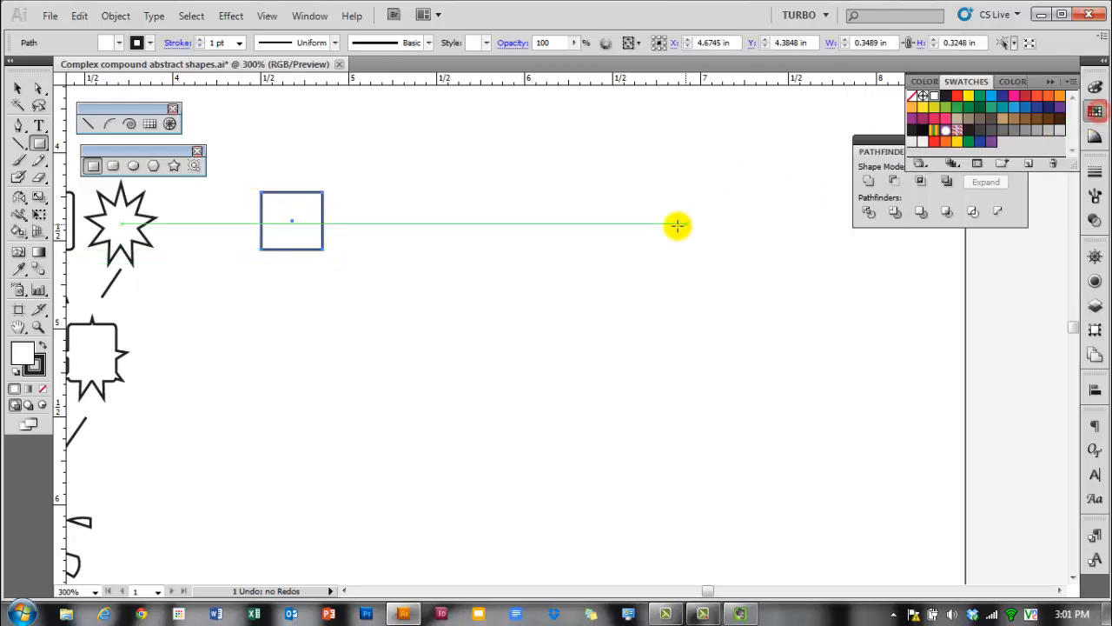
pyautogui.click(934, 149)
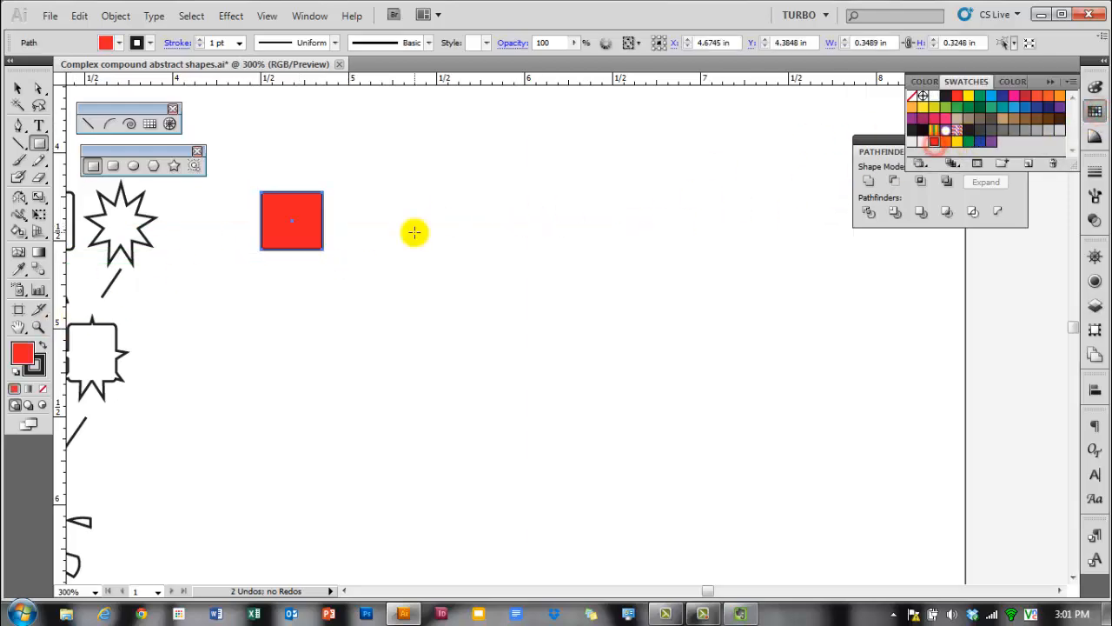
# Step: Draw an ellipse about 0.43 × 0.28 in overlapping the red rectangle's lower-right corner and fill it blue
pyautogui.click(132, 165)
pyautogui.moveTo(285, 222); pyautogui.dragTo(363, 273)
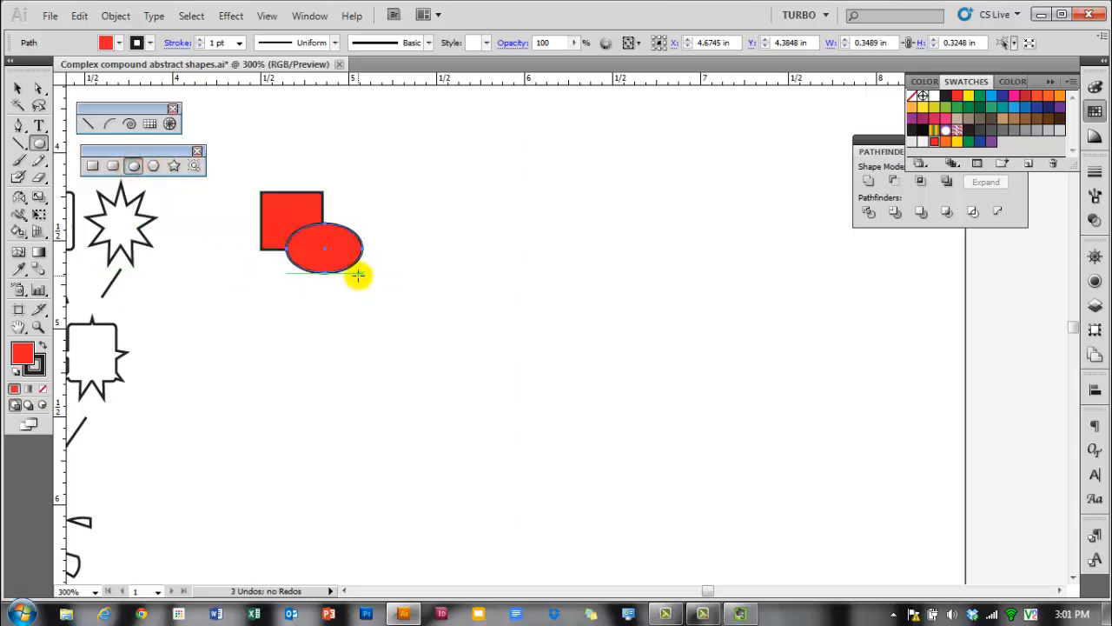
pyautogui.click(980, 143)
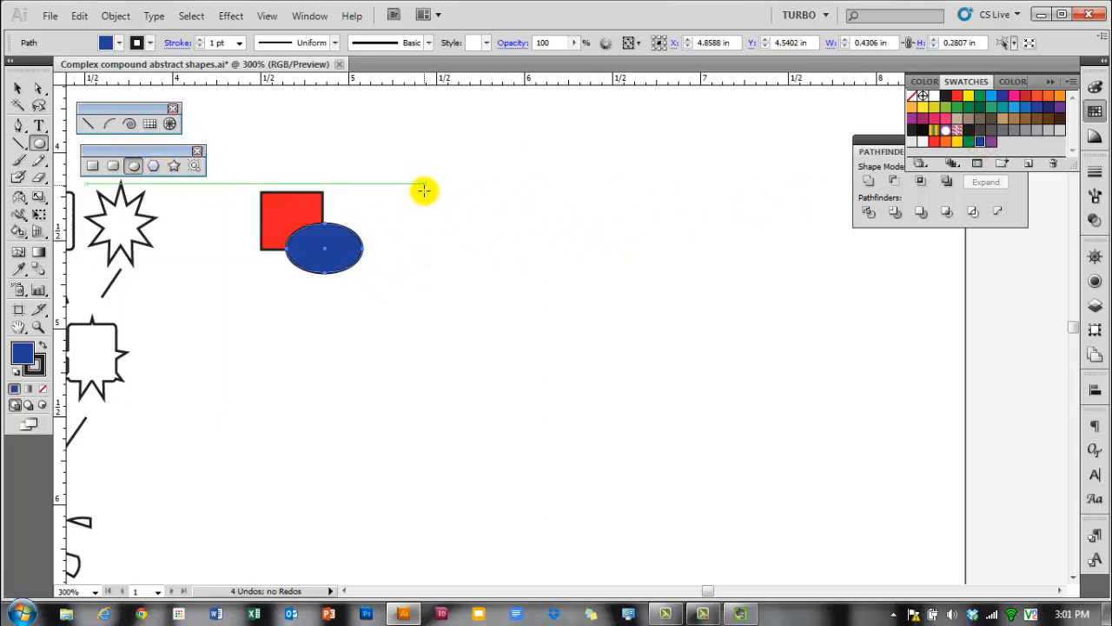
# Step: Draw a blue six-pointed star beside the first pair and overlap it with a green rounded rectangle about 0.46 × 0.31 in
pyautogui.click(174, 165)
pyautogui.moveTo(448, 193); pyautogui.dragTo(521, 261)
pyautogui.press('Down')
pyautogui.press('Down')
pyautogui.press('Up')
pyautogui.press('Up')
pyautogui.press('Up')
pyautogui.click(113, 165)
pyautogui.click(968, 106)
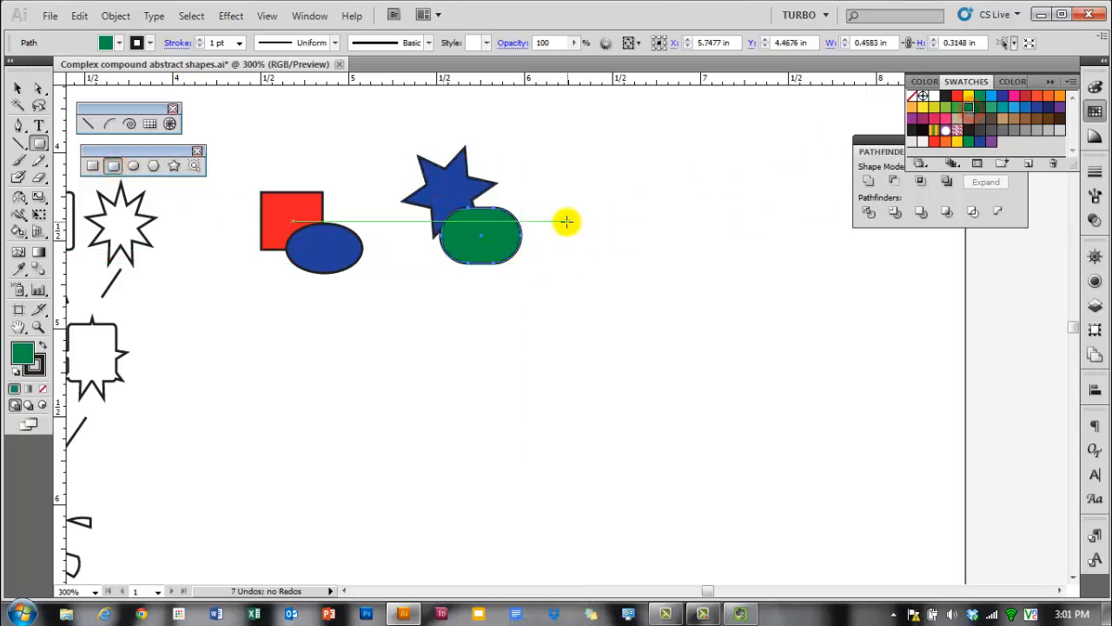
# Step: Draw a green rectangle about 0.47 × 0.40 in beside the star pair and three unfilled arcs crossing it
pyautogui.click(91, 166)
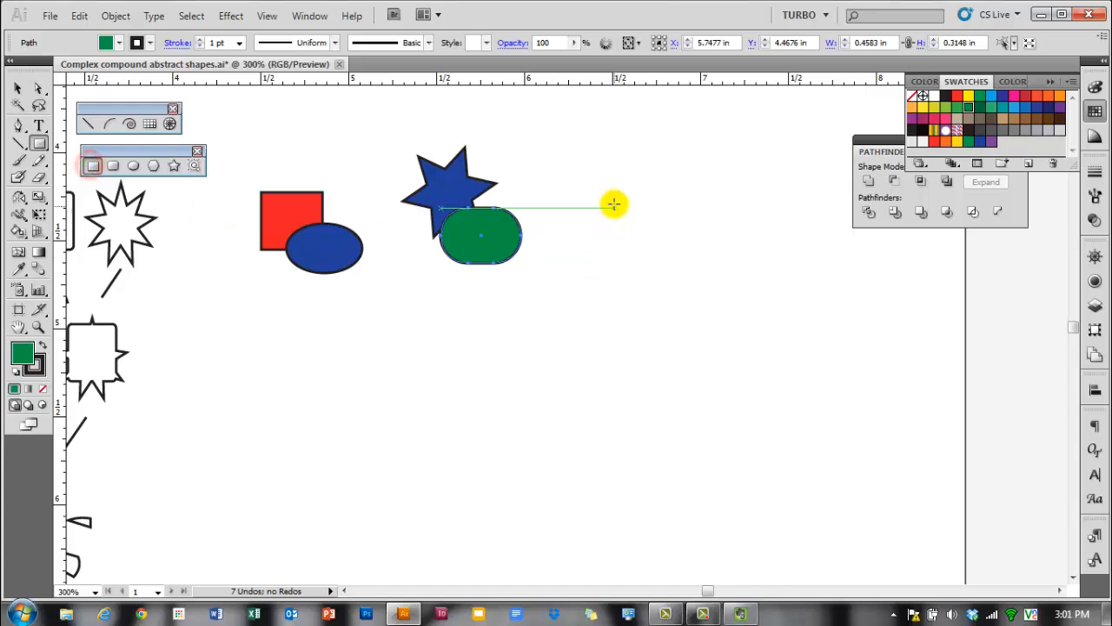
pyautogui.moveTo(605, 193); pyautogui.dragTo(687, 262)
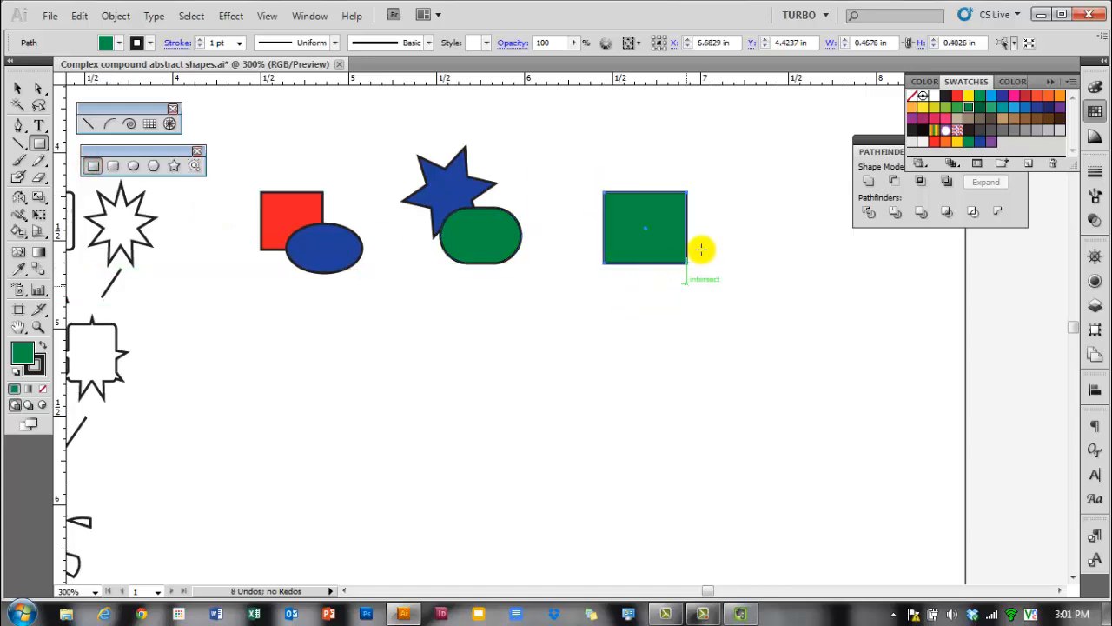
pyautogui.click(106, 125)
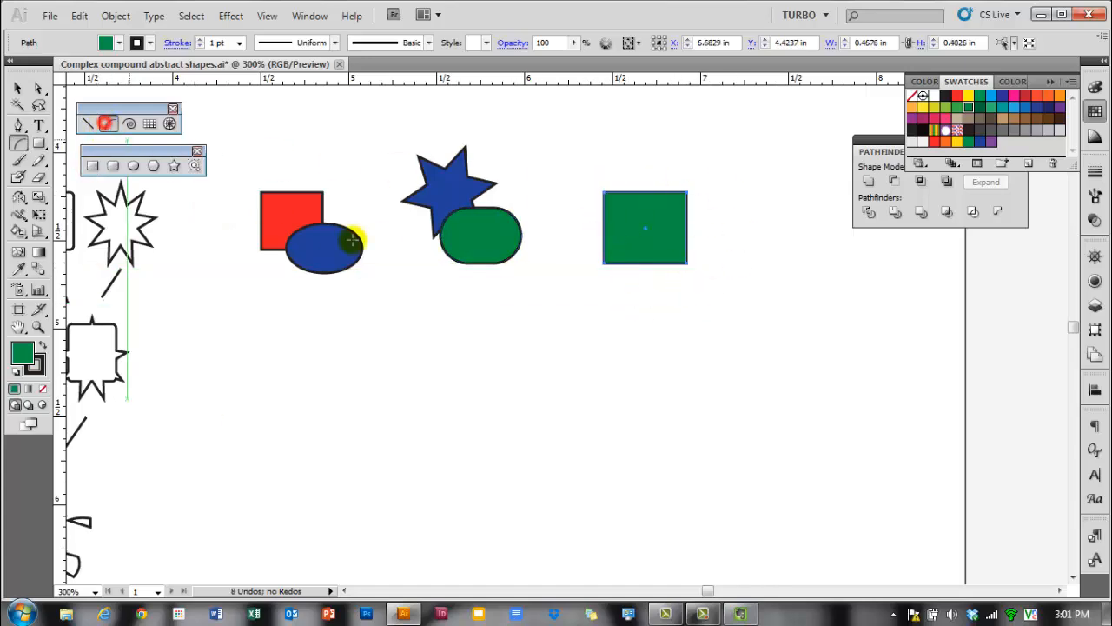
pyautogui.moveTo(624, 278); pyautogui.dragTo(725, 221)
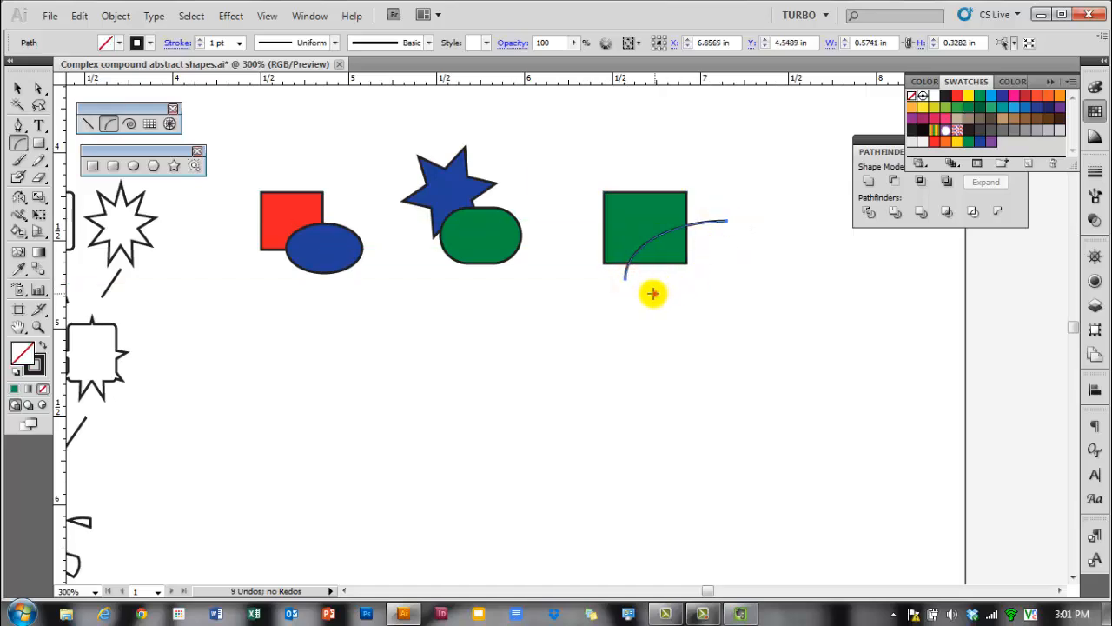
pyautogui.moveTo(652, 293); pyautogui.dragTo(733, 231)
pyautogui.moveTo(596, 248); pyautogui.dragTo(716, 216)
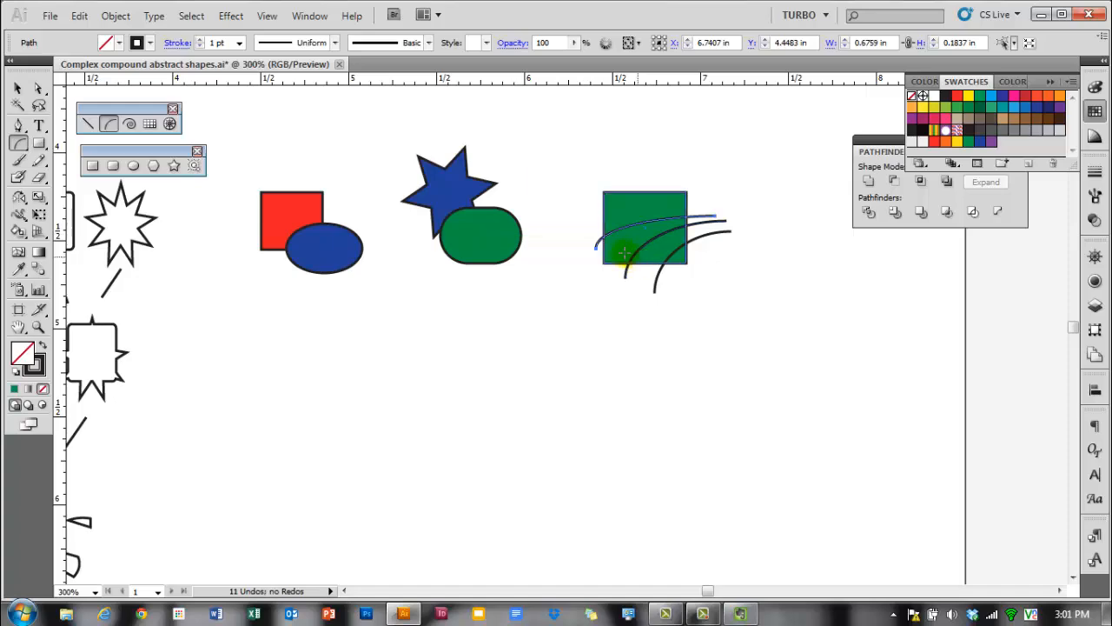
# Step: Draw a light blue rectangle about 0.39 × 0.37 in beside the arcs, with a magenta ellipse about 0.26 × 0.24 in inside it
pyautogui.click(92, 165)
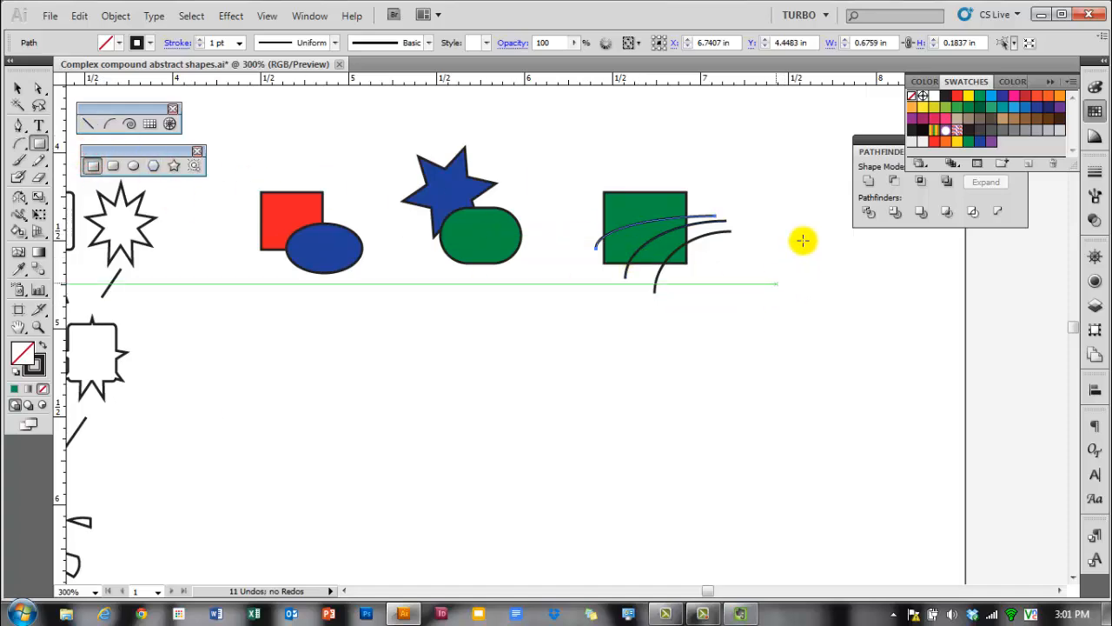
pyautogui.moveTo(804, 208); pyautogui.dragTo(873, 273)
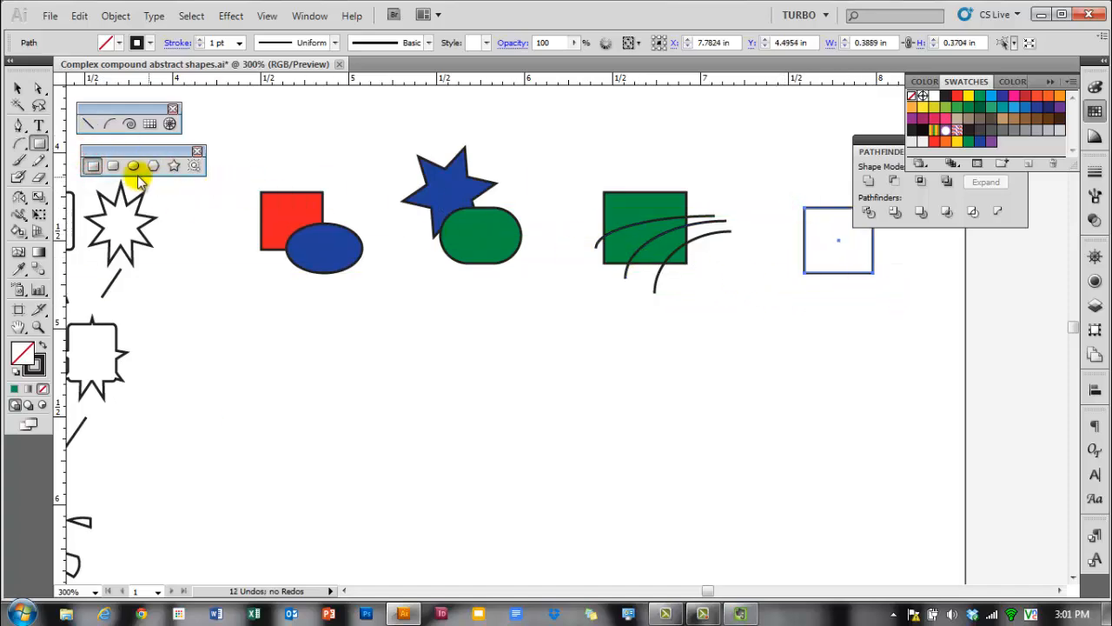
pyautogui.click(991, 95)
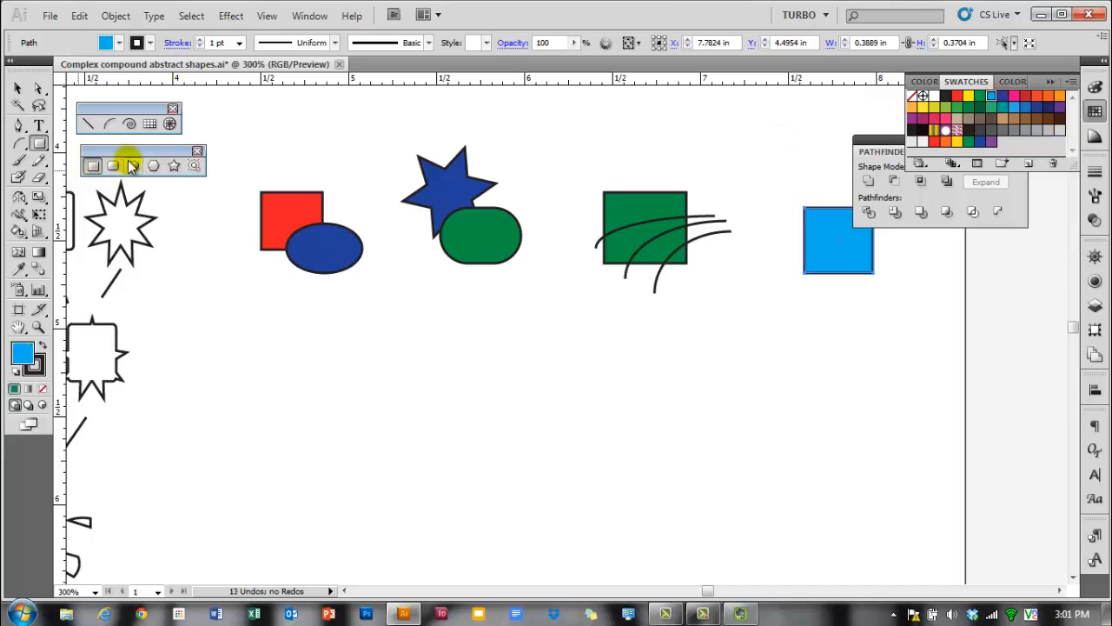
pyautogui.click(132, 165)
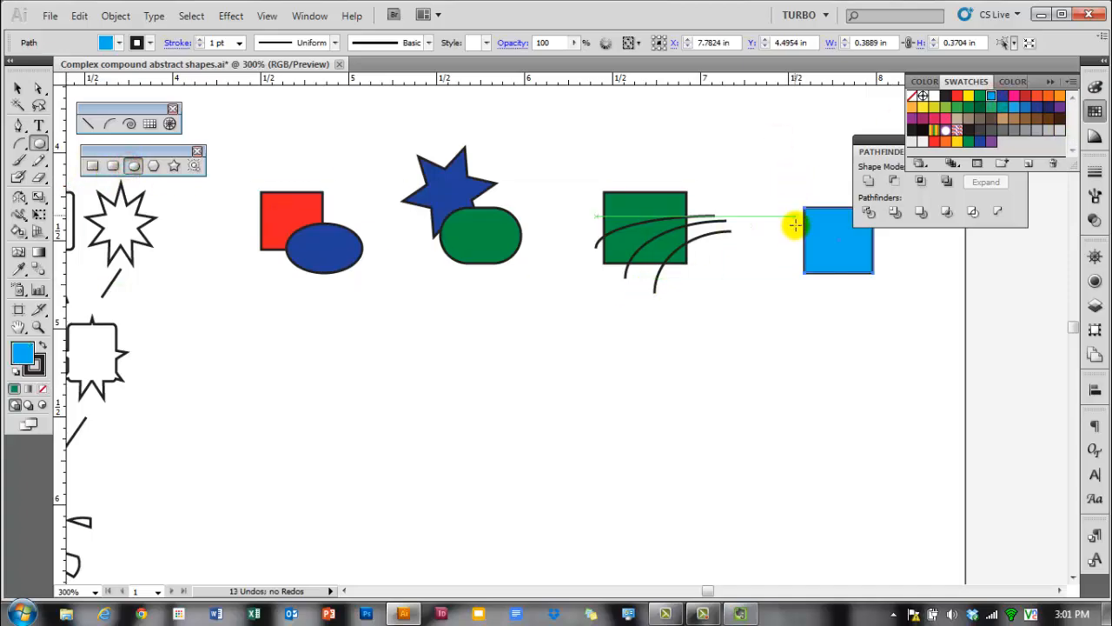
pyautogui.moveTo(817, 220); pyautogui.dragTo(864, 264)
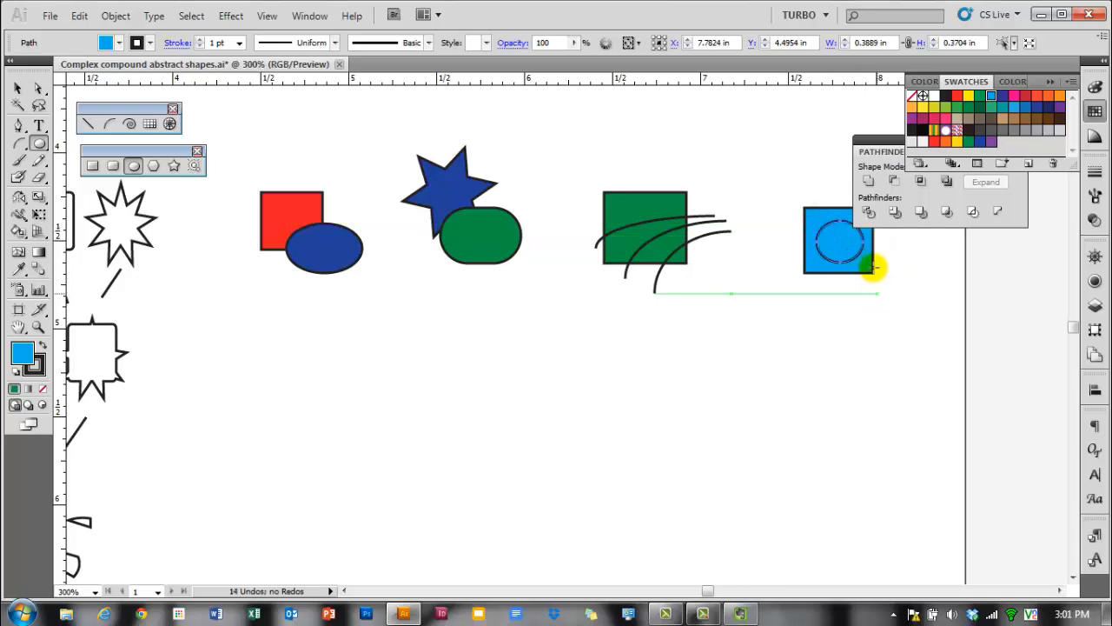
pyautogui.click(1015, 98)
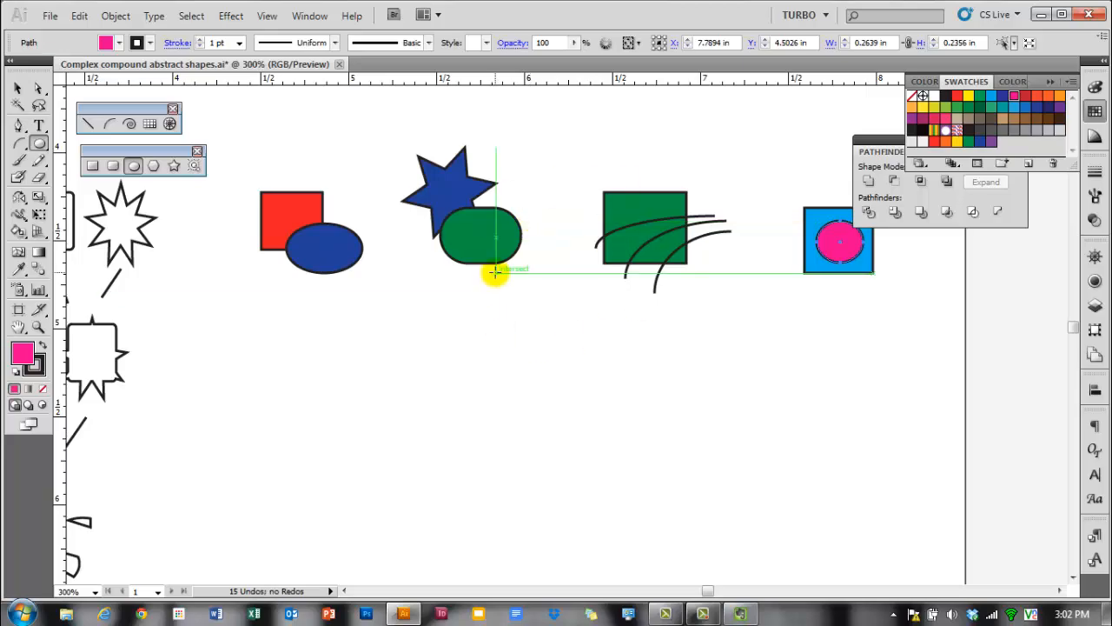
# Step: Place separate copies of the blue ellipse and the red rectangle side by side above their overlapping originals
pyautogui.scroll(2, 495, 273)
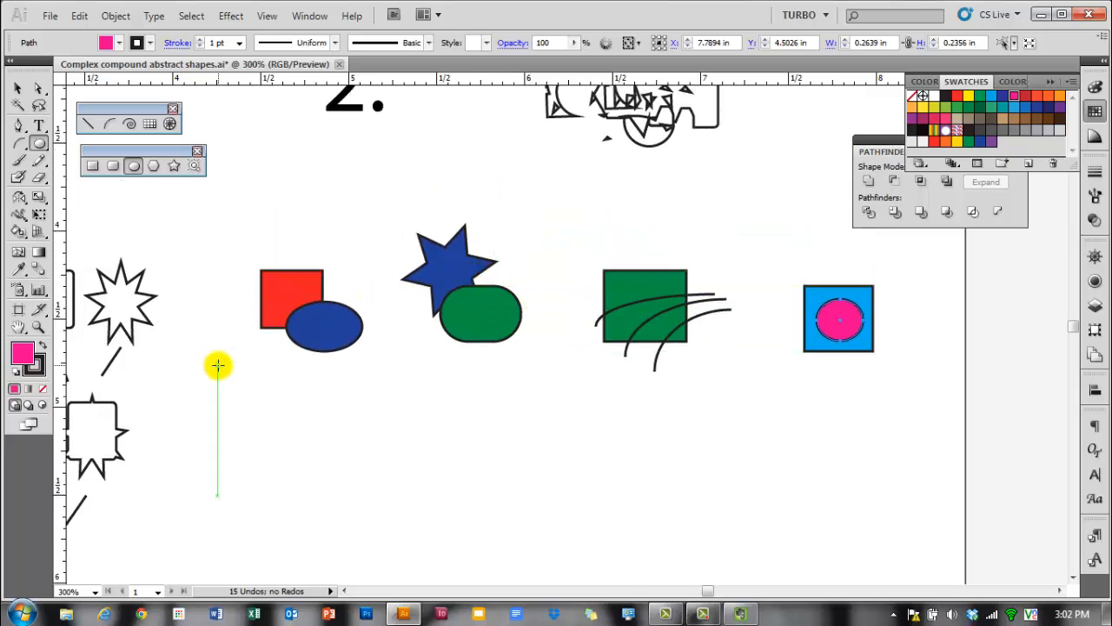
pyautogui.moveTo(218, 364); pyautogui.dragTo(255, 343)
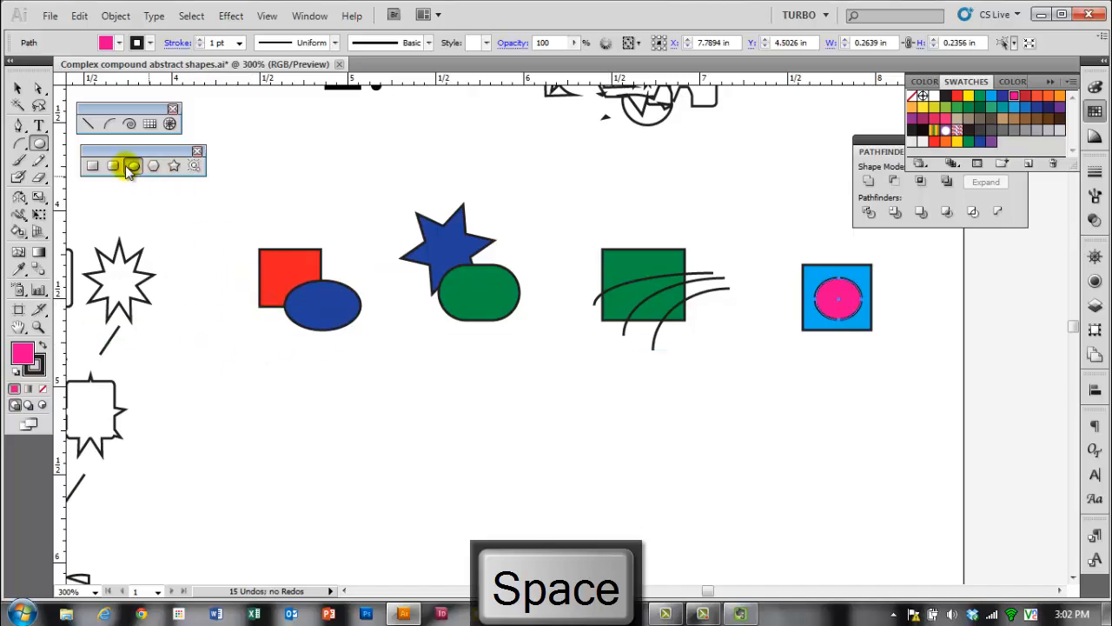
pyautogui.click(17, 88)
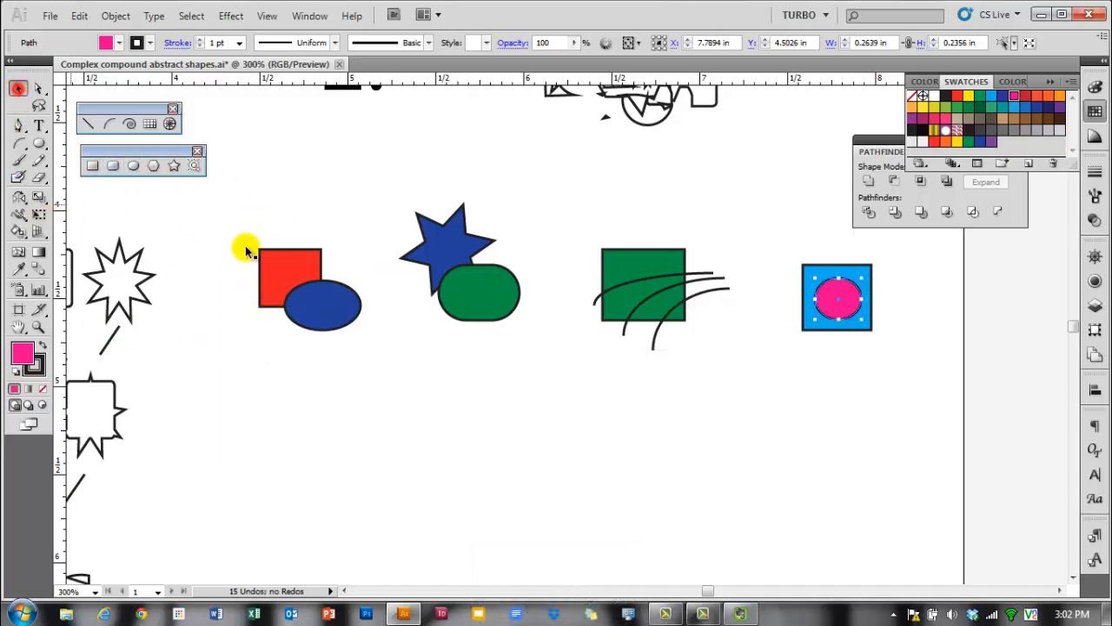
pyautogui.click(367, 359)
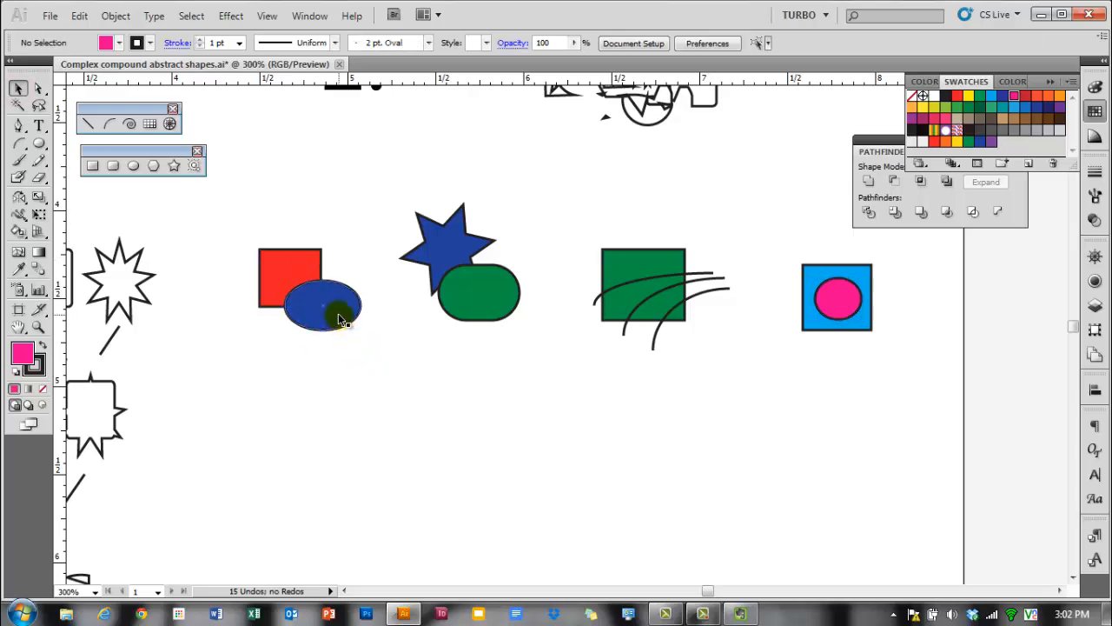
pyautogui.moveTo(340, 318); pyautogui.dragTo(363, 198)
pyautogui.moveTo(291, 270)
pyautogui.mouseDown()
pyautogui.moveTo(232, 186)
pyautogui.moveTo(255, 188)
pyautogui.moveTo(243, 216)
pyautogui.moveTo(258, 236)
pyautogui.mouseUp()
# Step: Draw short diagonal lines leading from the red rectangle and blue ellipse copies down to the overlapping pair
pyautogui.click(89, 123)
pyautogui.moveTo(340, 217); pyautogui.dragTo(311, 241)
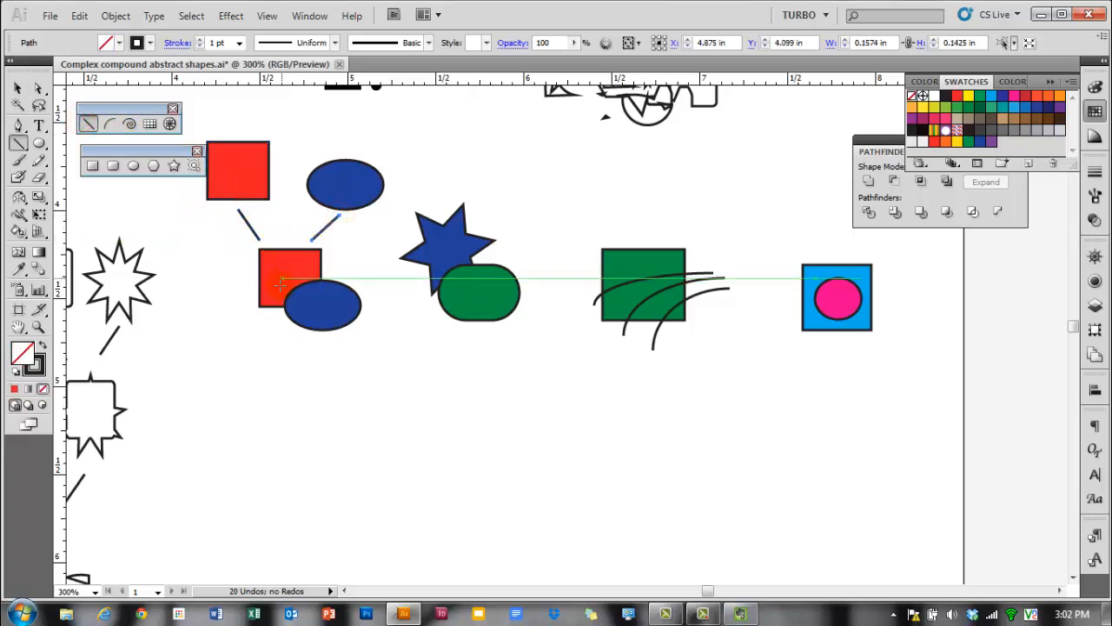
pyautogui.click(17, 88)
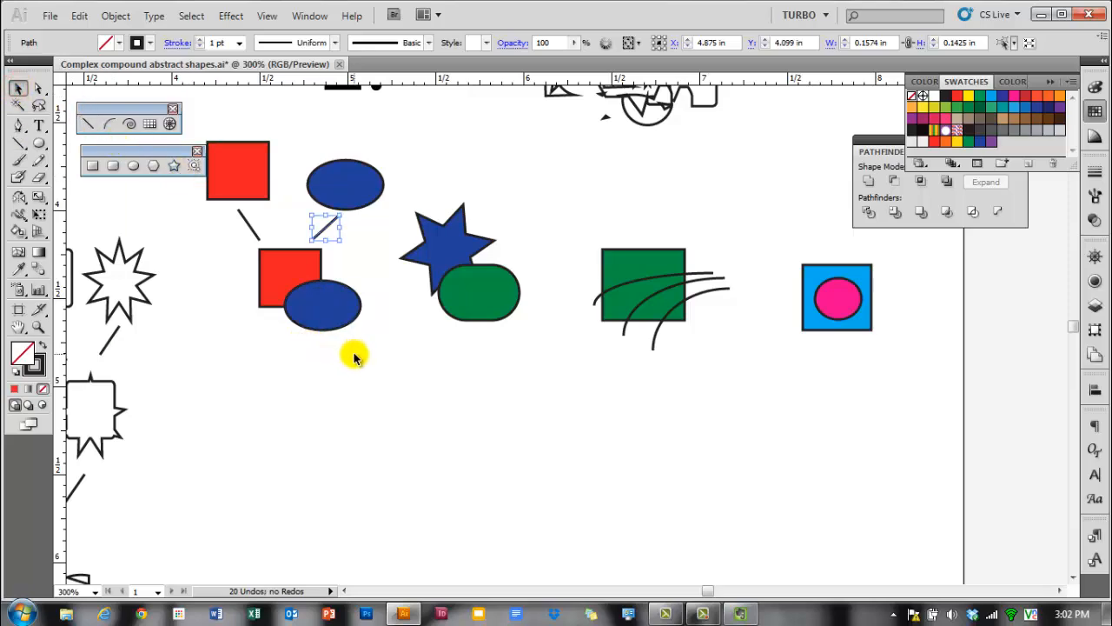
# Step: Add the text label "unite" below and to the left of the overlapping red rectangle and blue ellipse
pyautogui.click(1050, 81)
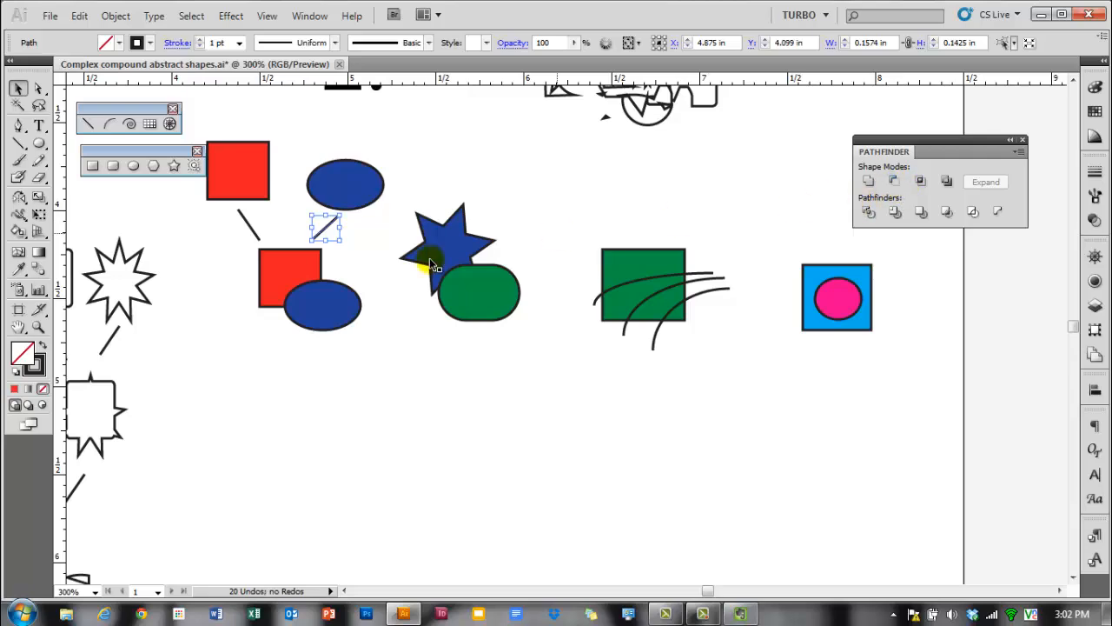
pyautogui.click(39, 127)
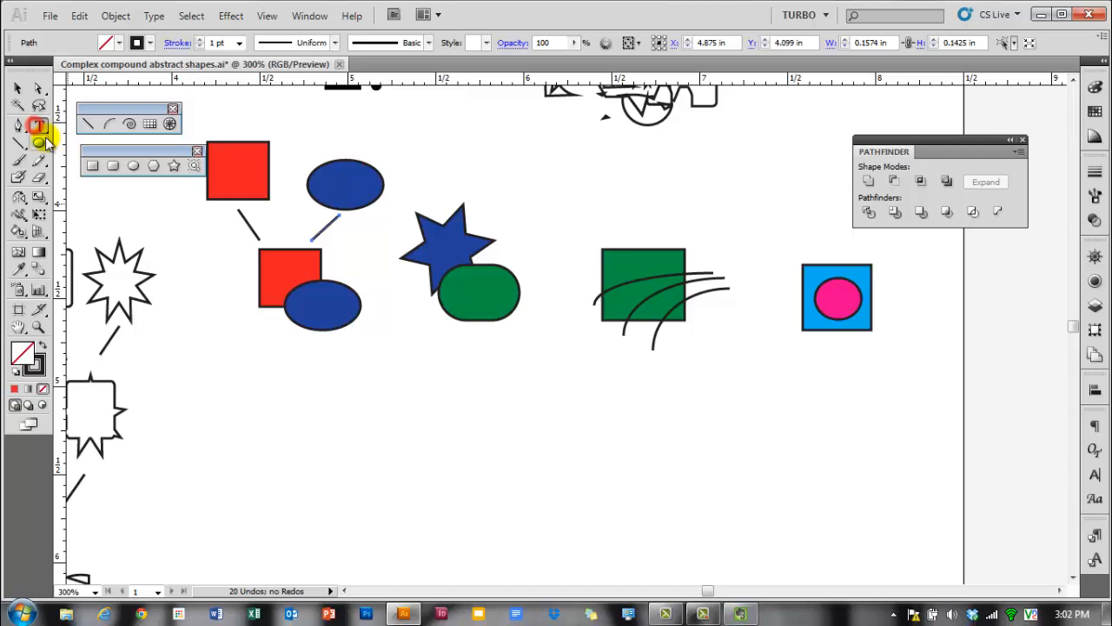
pyautogui.click(202, 343)
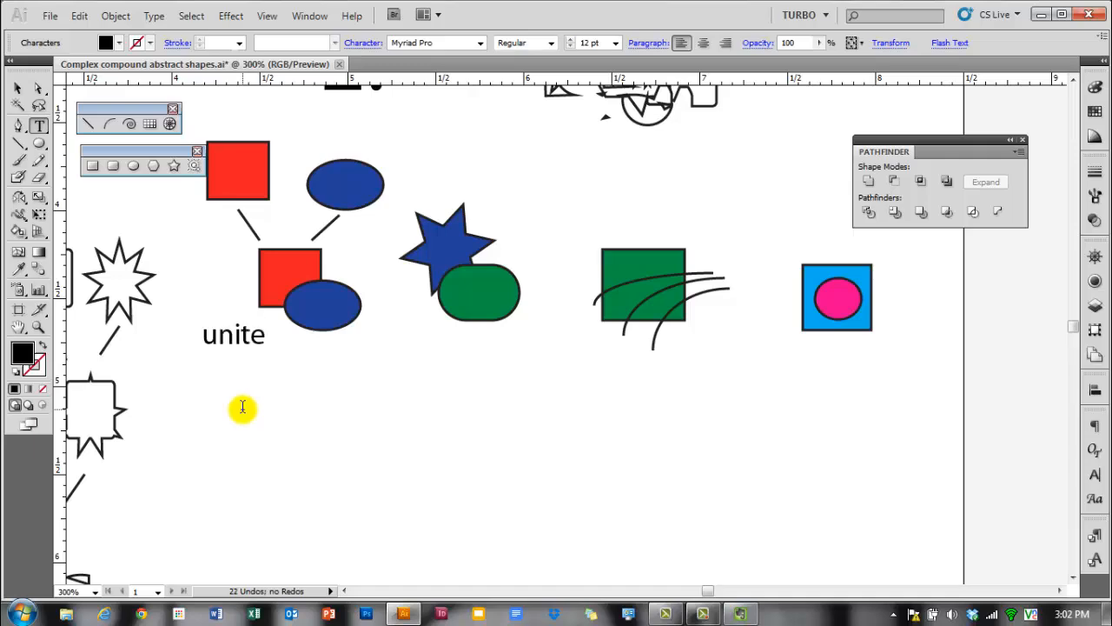
pyautogui.keyDown('ctrl'); pyautogui.click(232, 365); pyautogui.keyUp('ctrl')
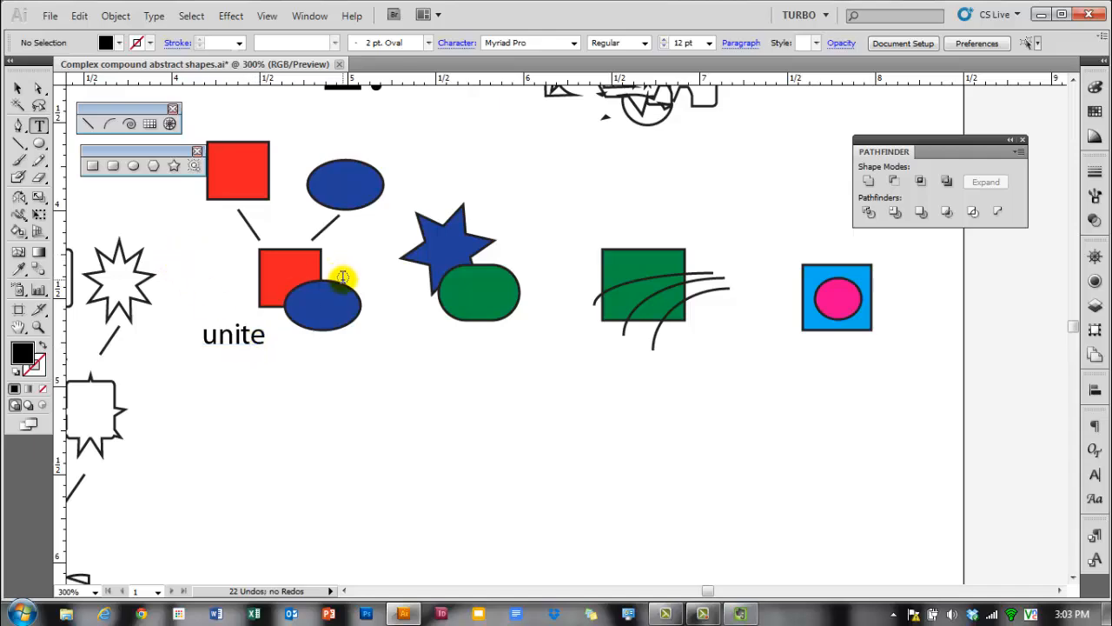
pyautogui.click(17, 91)
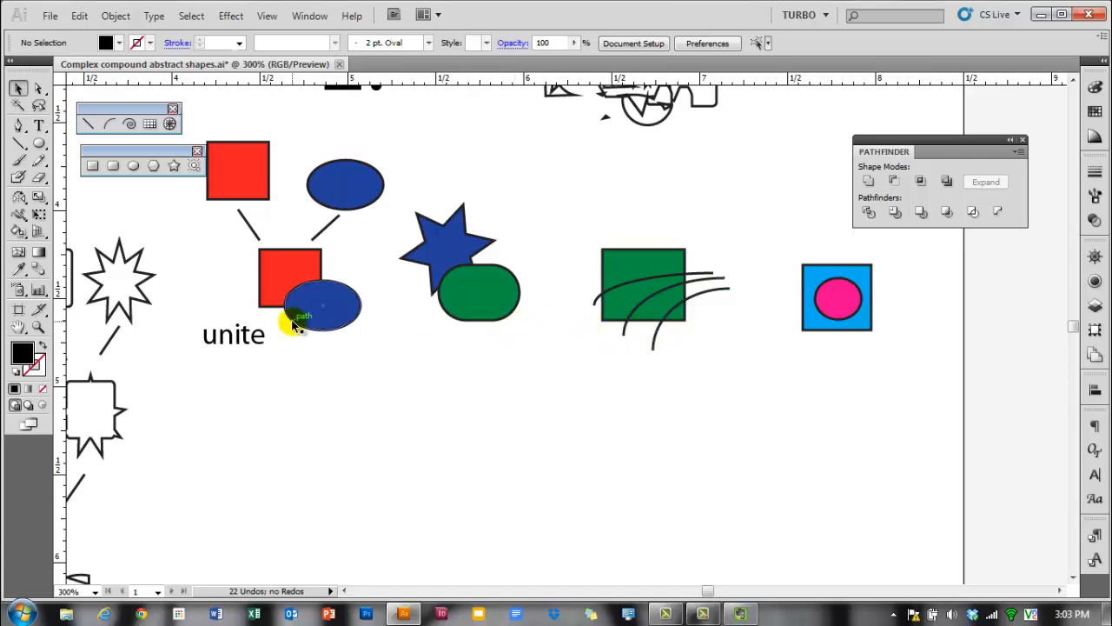
pyautogui.moveTo(236, 335); pyautogui.dragTo(196, 342)
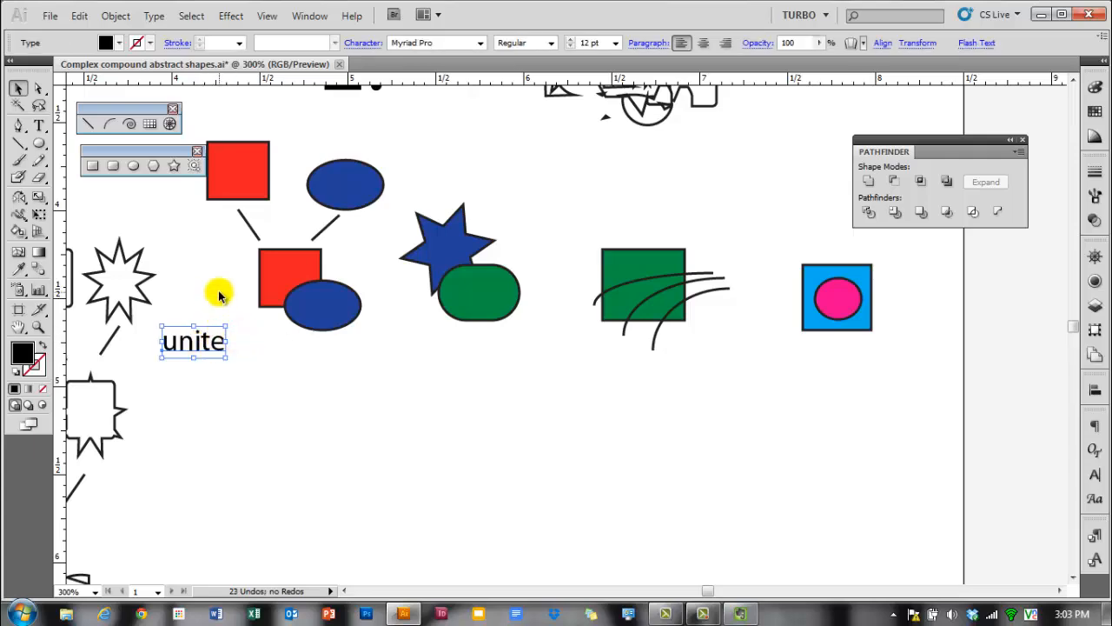
# Step: Unite the overlapping red rectangle and blue ellipse into a single shape
pyautogui.moveTo(229, 279); pyautogui.dragTo(352, 303)
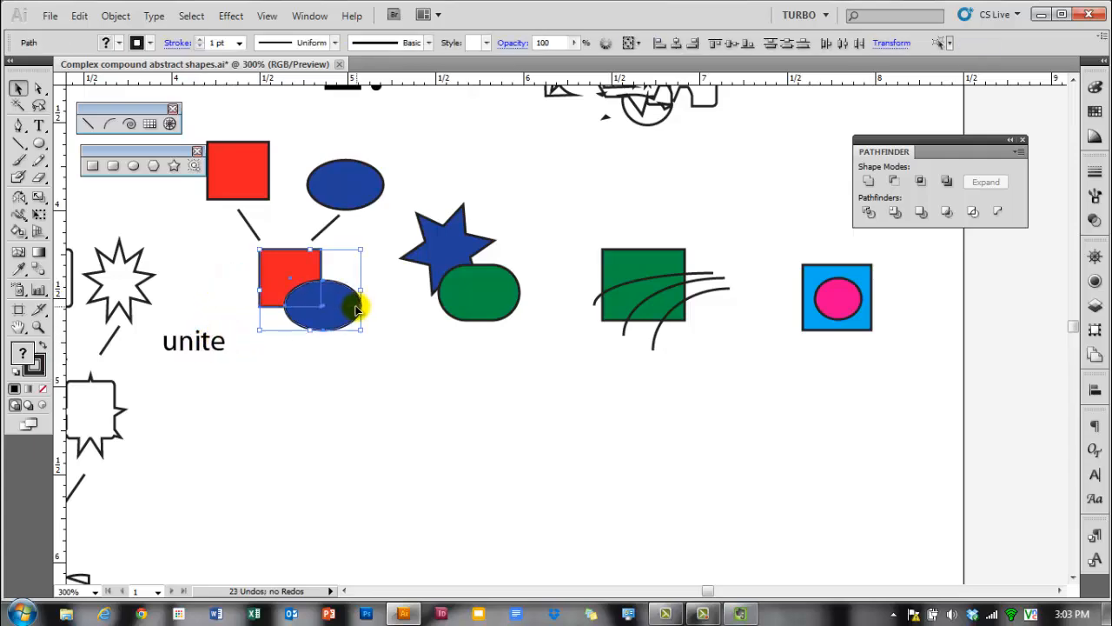
pyautogui.click(869, 182)
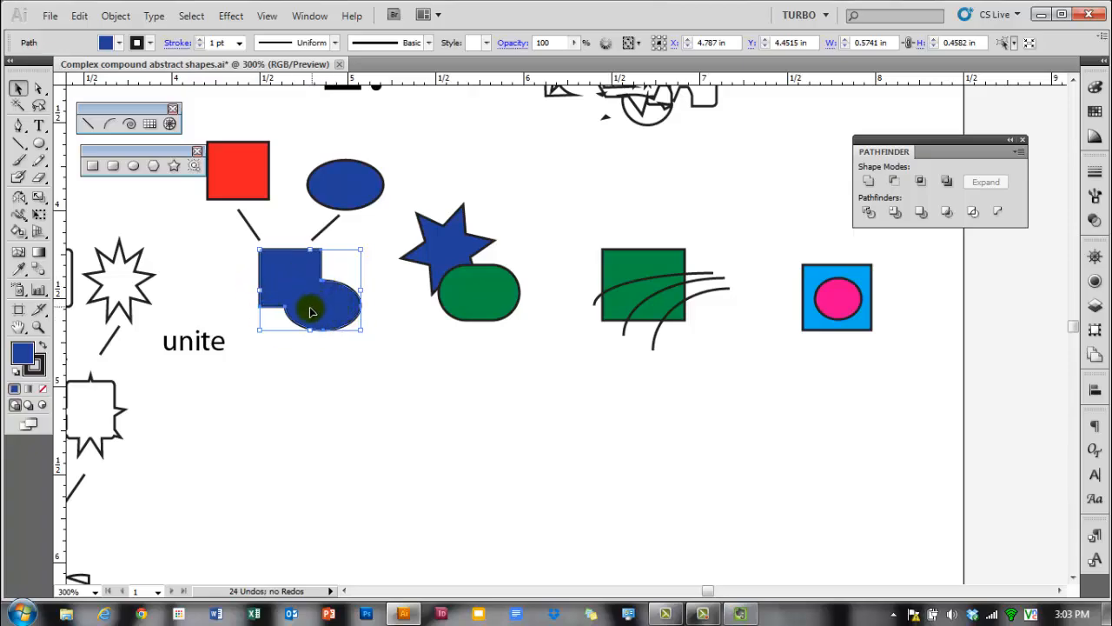
pyautogui.click(305, 356)
pyautogui.click(303, 313)
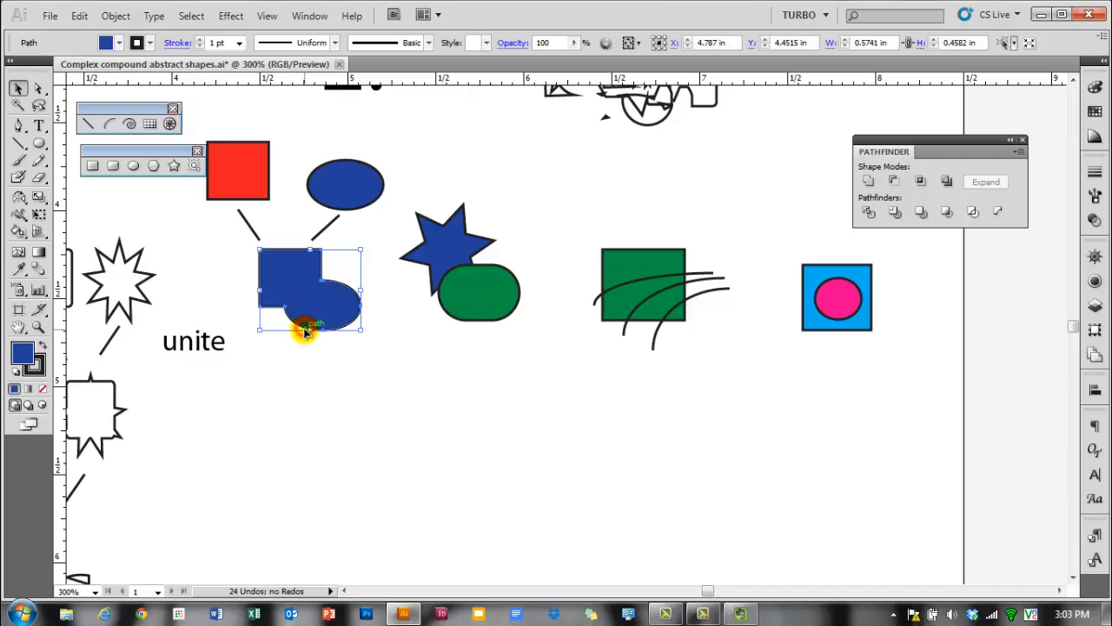
pyautogui.click(271, 345)
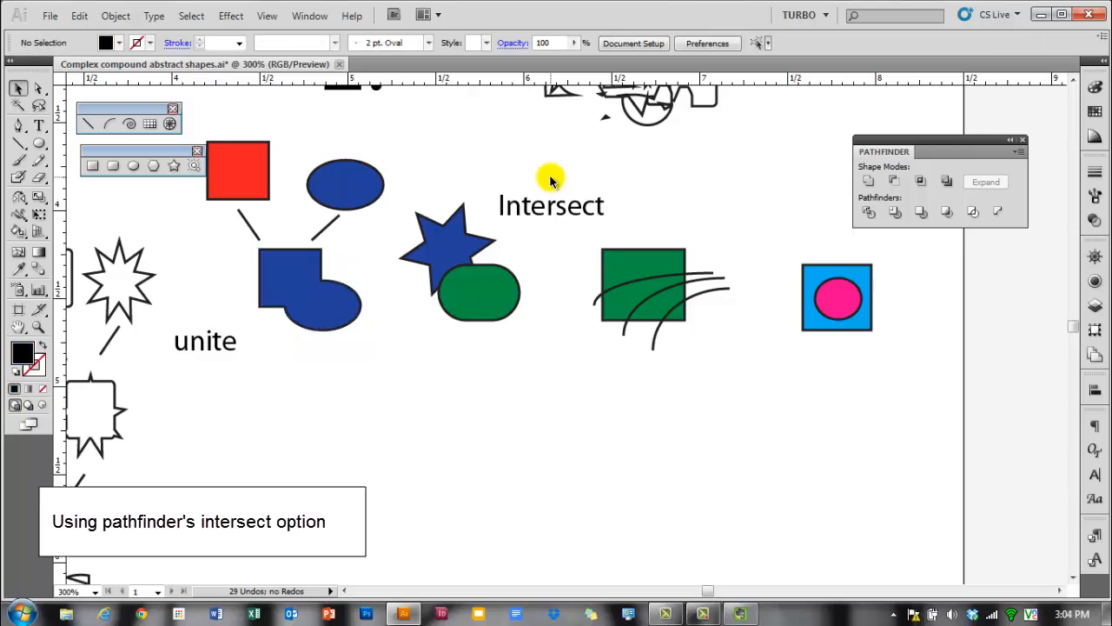
# Step: Reposition the green rounded rectangle over more of the blue star and intersect the two shapes
pyautogui.moveTo(467, 298); pyautogui.dragTo(477, 247)
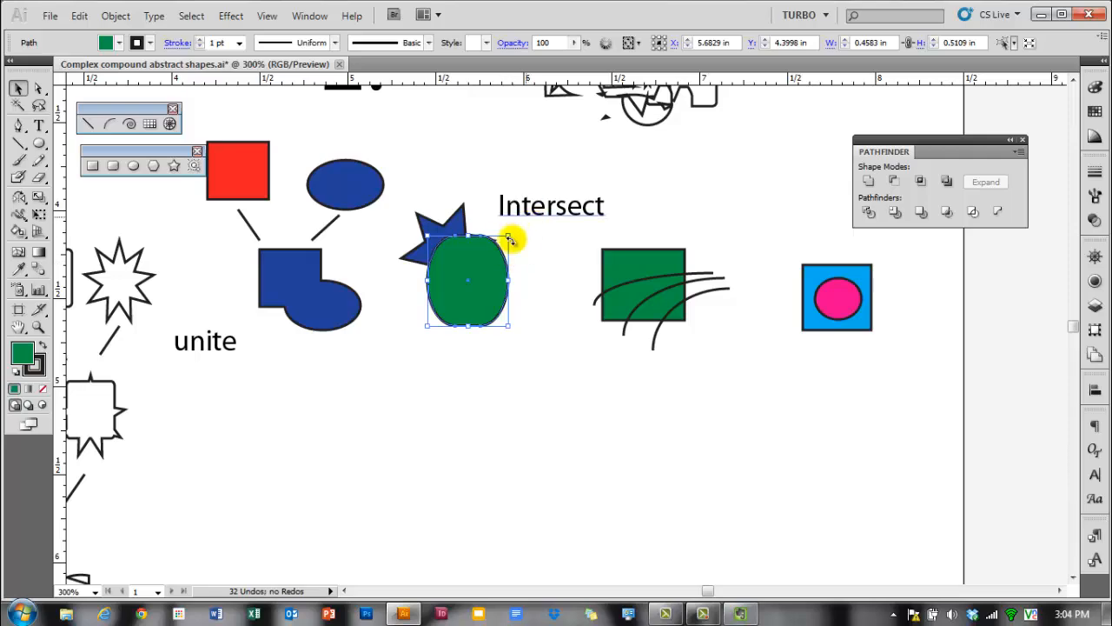
pyautogui.keyDown('shift'); pyautogui.click(423, 237); pyautogui.keyUp('shift')
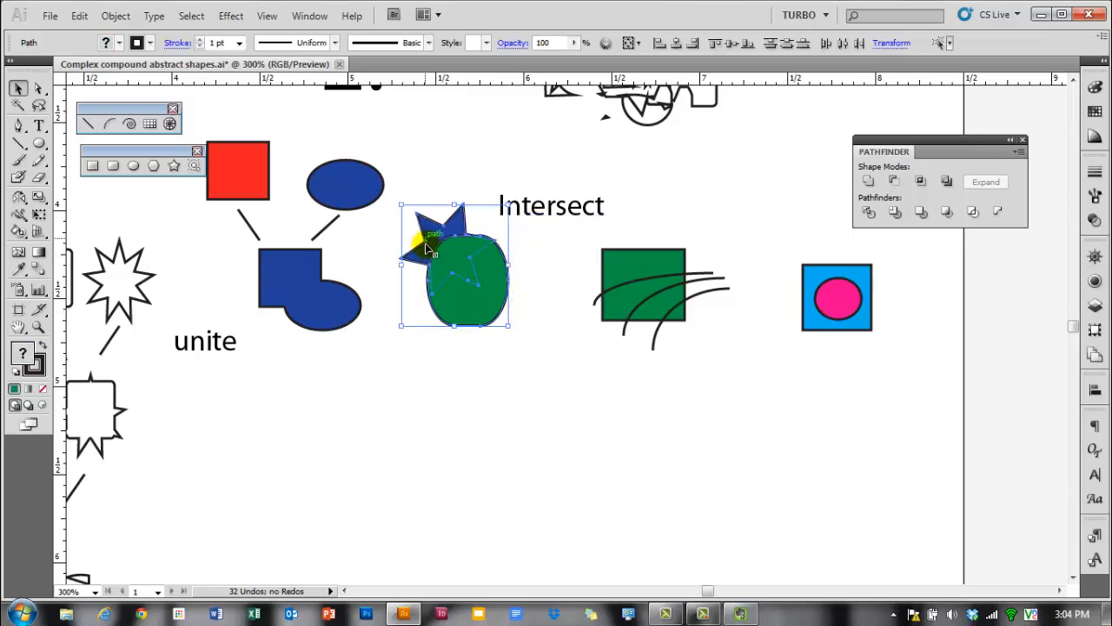
pyautogui.click(921, 185)
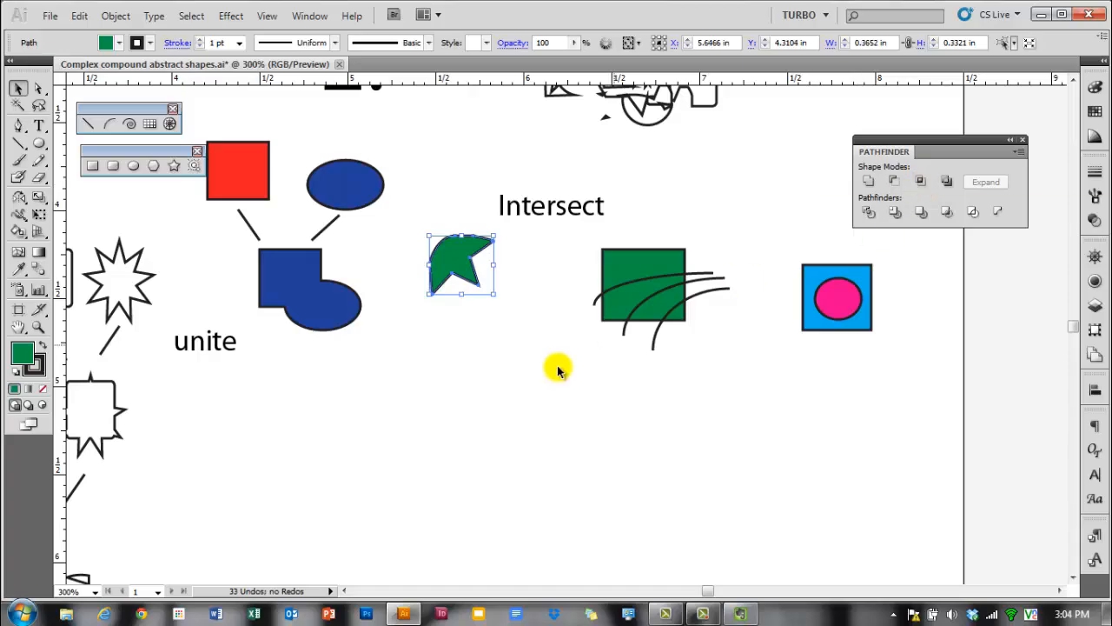
pyautogui.click(505, 349)
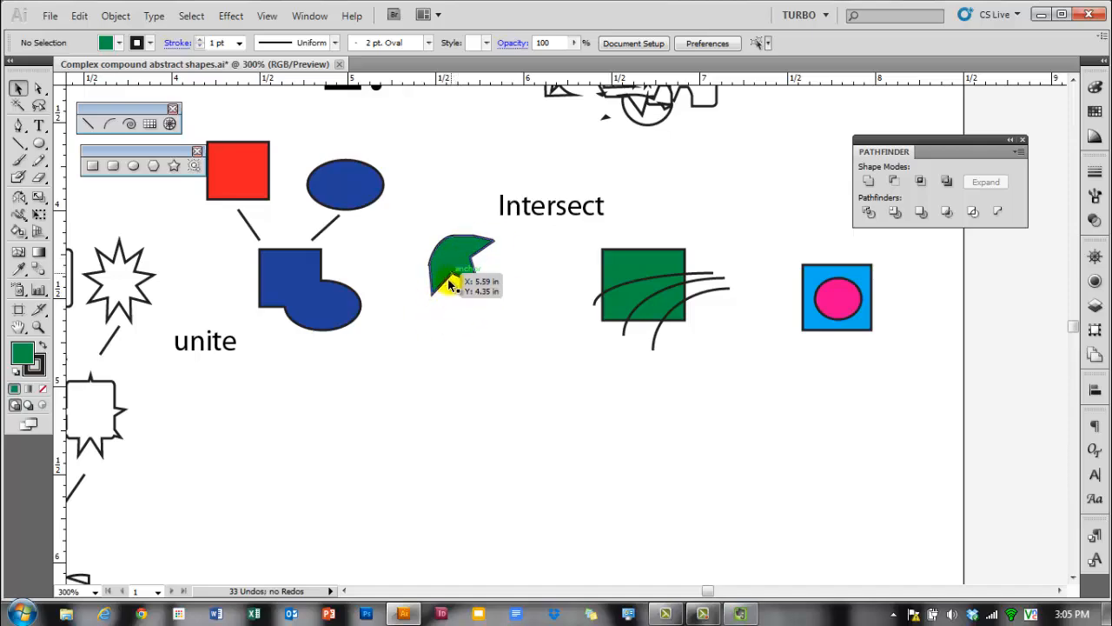
# Step: Rotate the intersected green shape so that its points face upward
pyautogui.moveTo(450, 285)
pyautogui.mouseDown()
pyautogui.moveTo(473, 281)
pyautogui.moveTo(461, 277)
pyautogui.mouseUp()
pyautogui.click(472, 282)
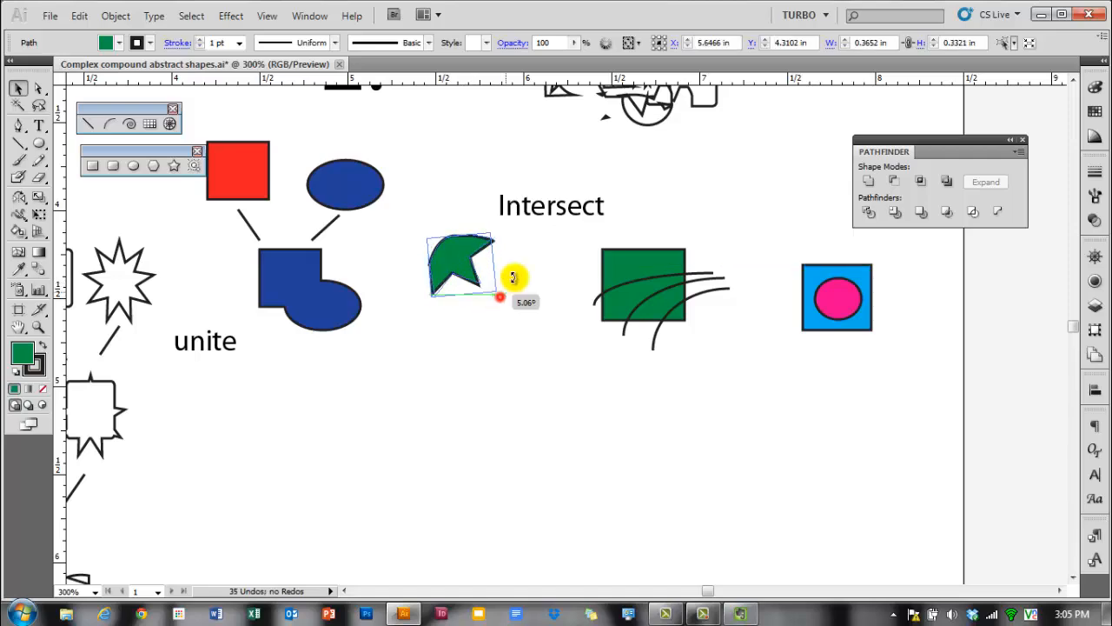
pyautogui.moveTo(497, 293)
pyautogui.mouseDown()
pyautogui.moveTo(427, 240)
pyautogui.moveTo(446, 243)
pyautogui.moveTo(489, 288)
pyautogui.mouseUp()
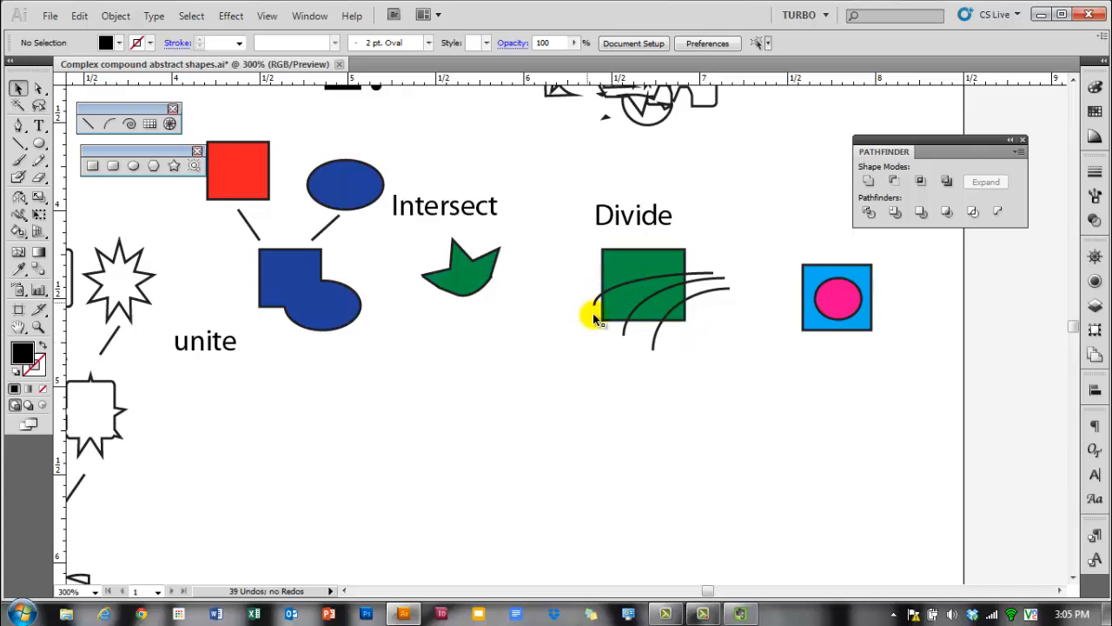
# Step: Place separate copies of the three arcs and the green rectangle above their overlapping originals
pyautogui.click(654, 274)
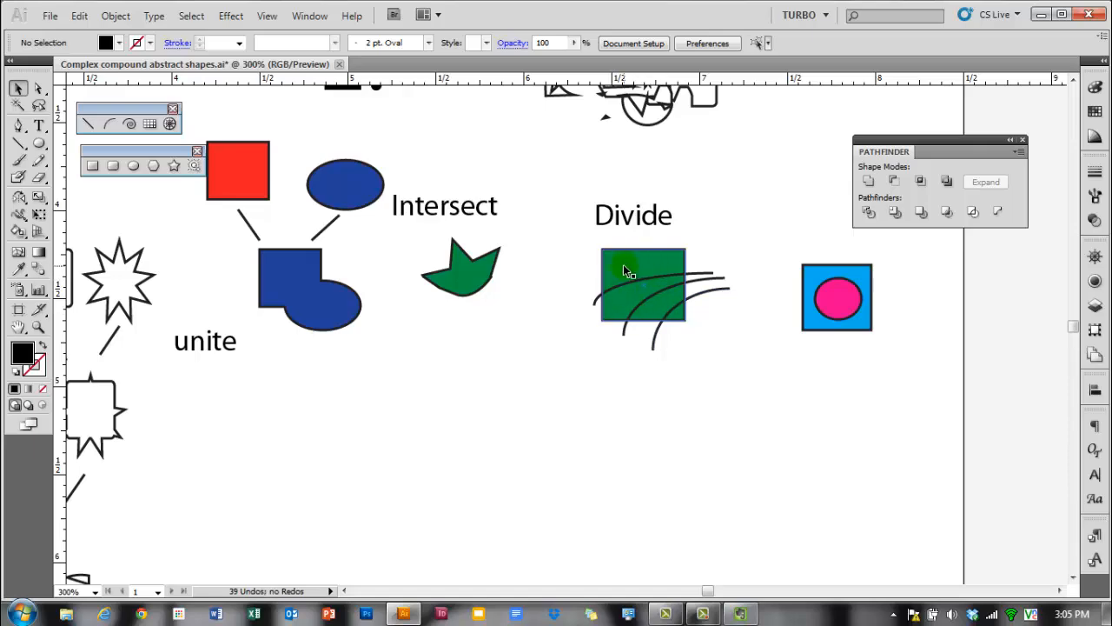
pyautogui.moveTo(728, 318); pyautogui.dragTo(791, 141)
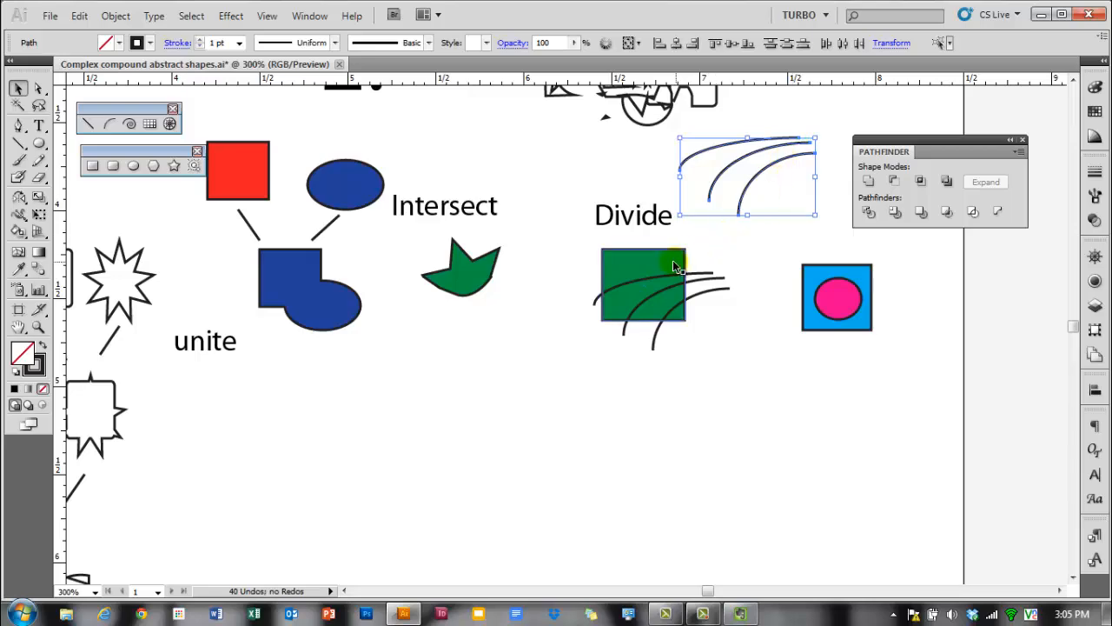
pyautogui.moveTo(672, 260); pyautogui.dragTo(588, 138)
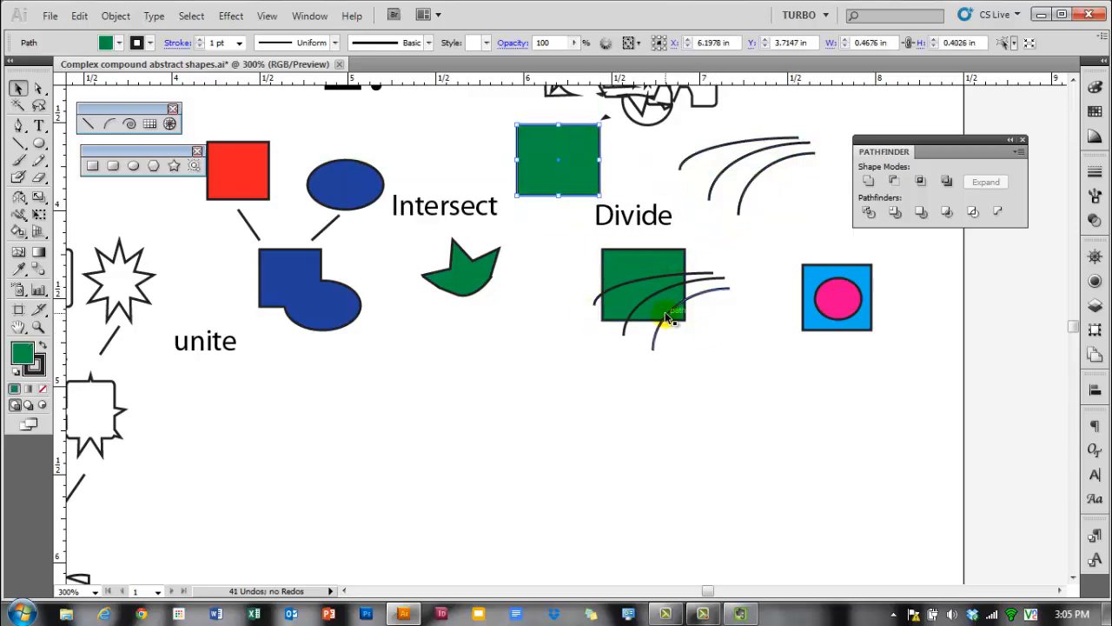
# Step: Divide the original green rectangle along the three arcs that cross it
pyautogui.moveTo(668, 312); pyautogui.dragTo(705, 351)
pyautogui.moveTo(644, 297); pyautogui.dragTo(608, 264)
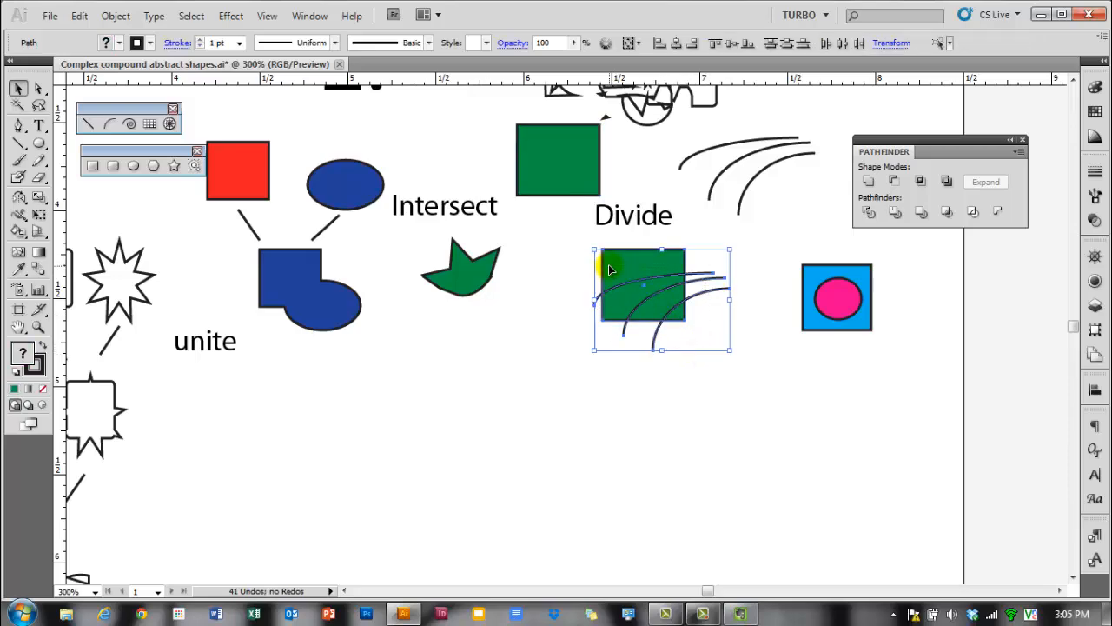
pyautogui.click(871, 215)
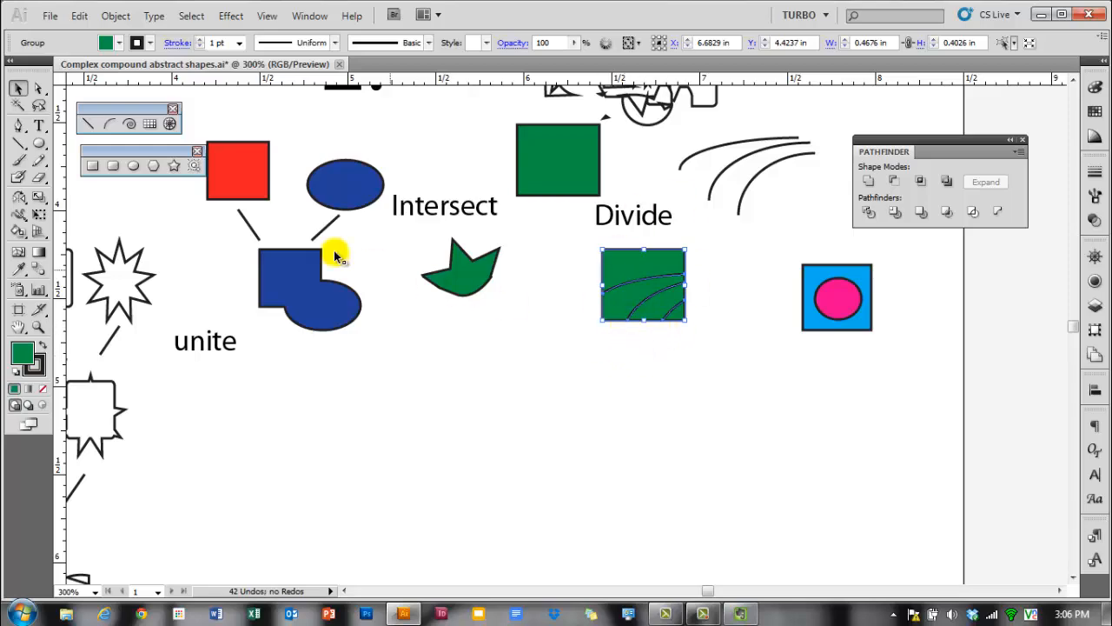
# Step: Expand the divided rectangle's group in the layer list to examine the individual paths inside it
pyautogui.click(38, 89)
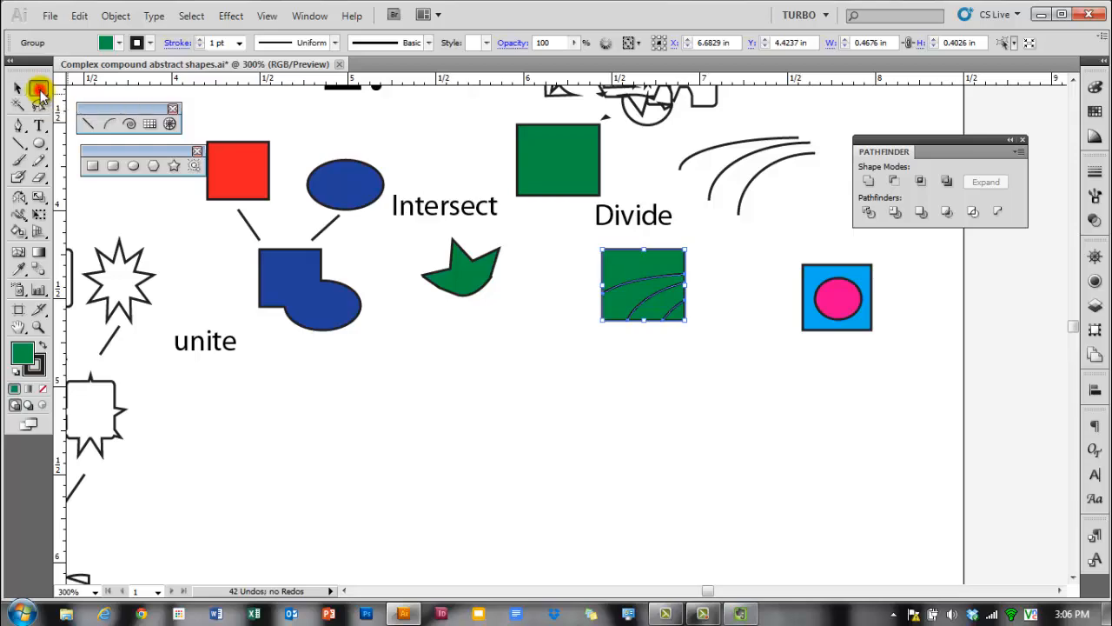
pyautogui.click(1097, 306)
pyautogui.click(950, 269)
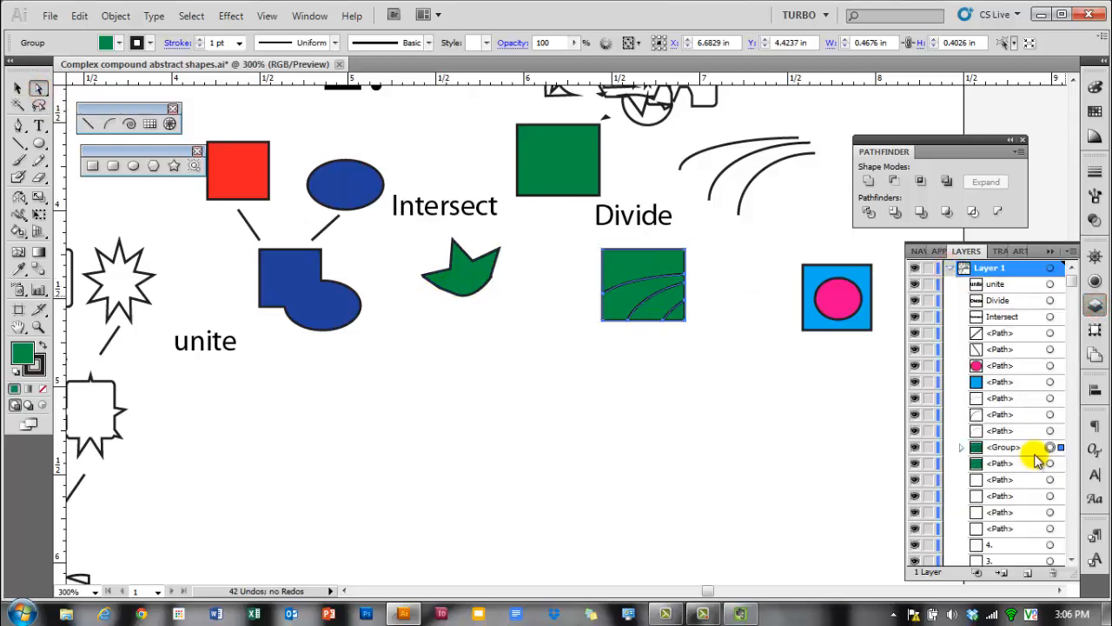
pyautogui.click(960, 449)
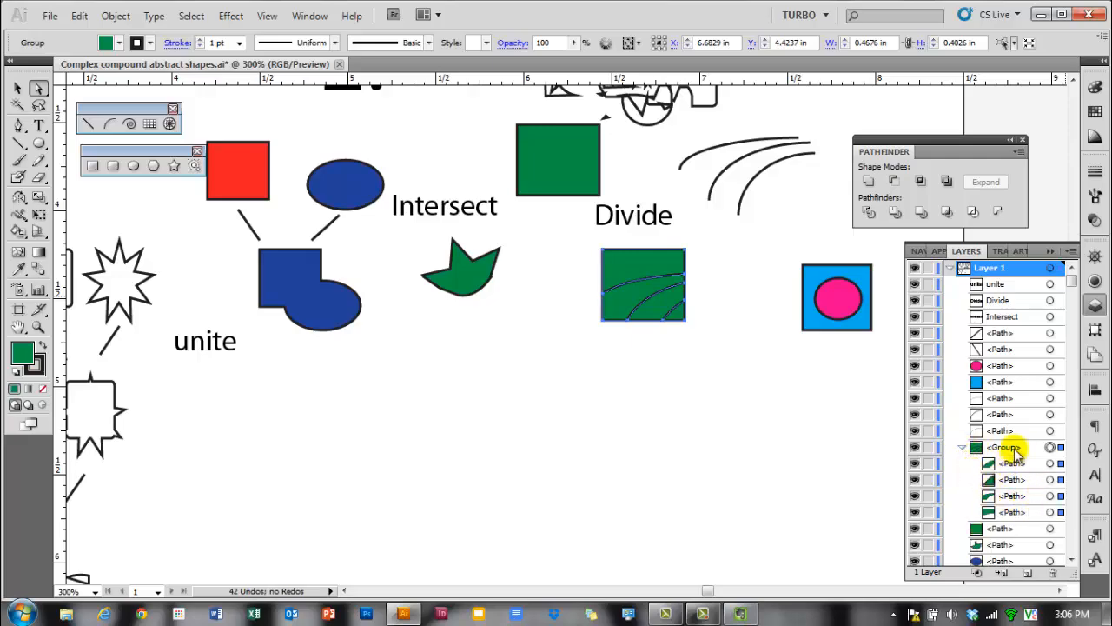
# Step: Move the pieces of the divided green rectangle slightly apart so that gaps separate them along the arcs
pyautogui.click(698, 327)
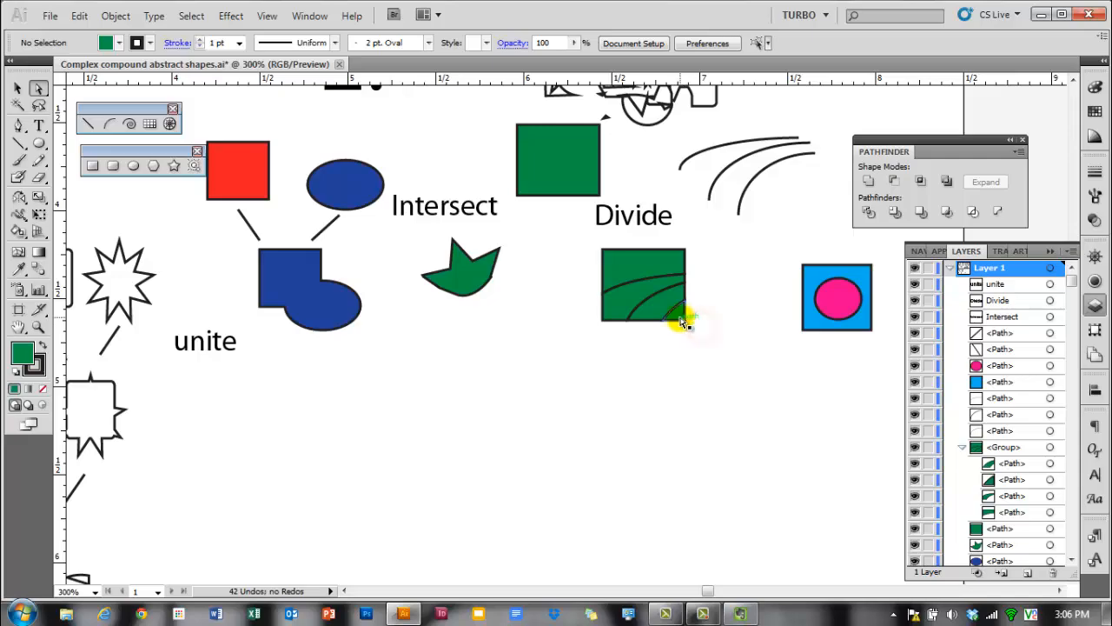
pyautogui.moveTo(679, 319); pyautogui.dragTo(599, 310)
pyautogui.moveTo(655, 268); pyautogui.dragTo(650, 266)
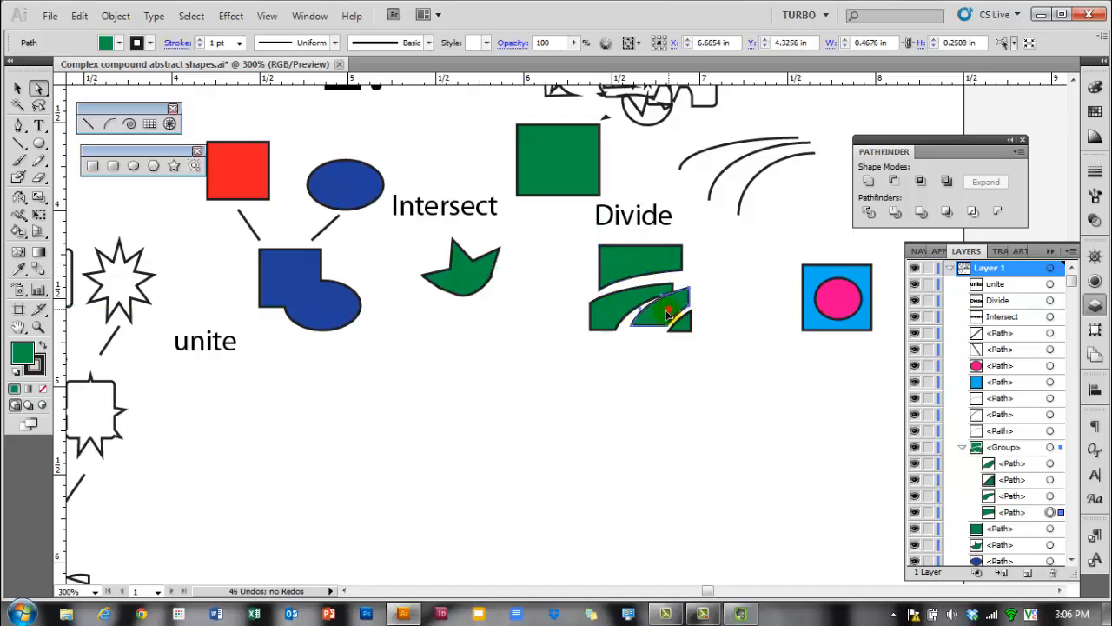
pyautogui.moveTo(669, 316); pyautogui.dragTo(679, 343)
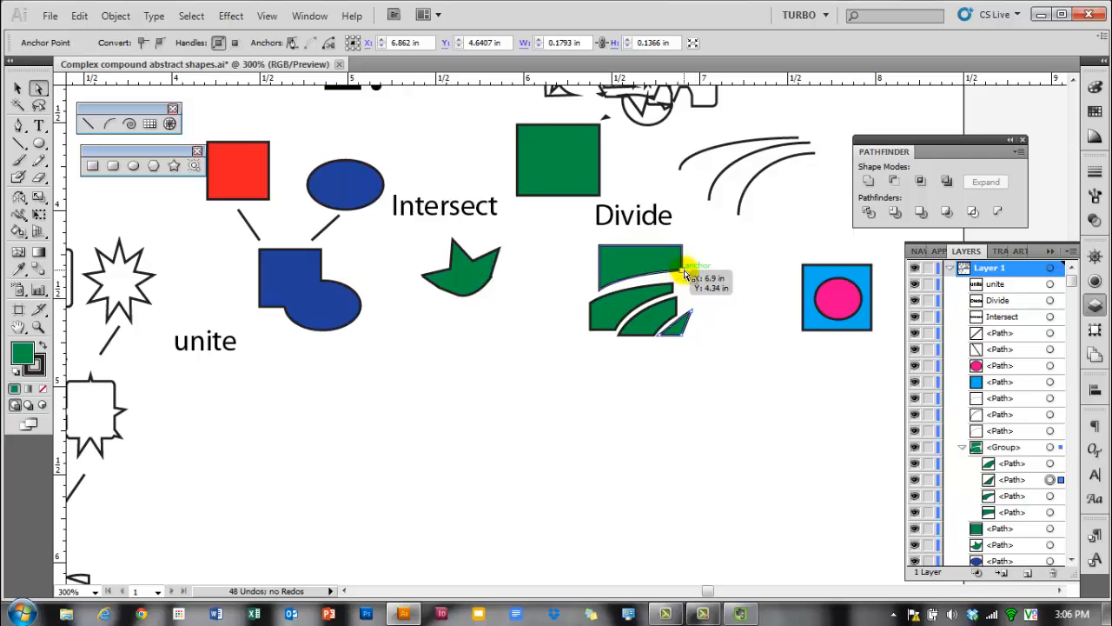
pyautogui.moveTo(666, 260)
pyautogui.mouseDown()
pyautogui.moveTo(652, 271)
pyautogui.moveTo(677, 293)
pyautogui.moveTo(663, 263)
pyautogui.mouseUp()
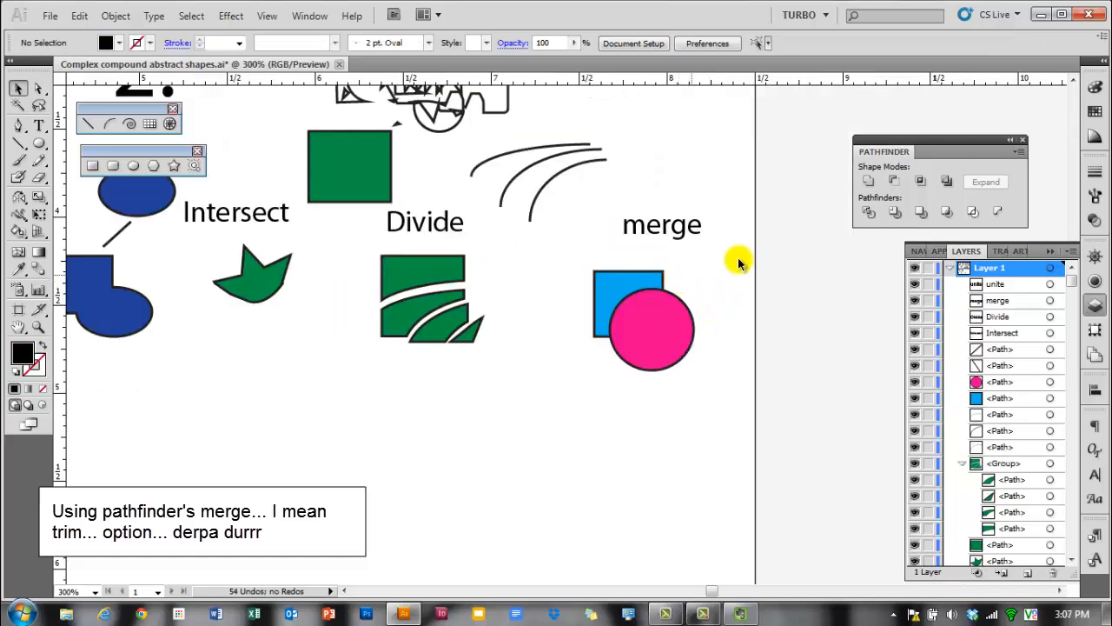
# Step: Shift the light blue rectangle slightly up and left behind the magenta circle, and trim the two shapes
pyautogui.click(622, 278)
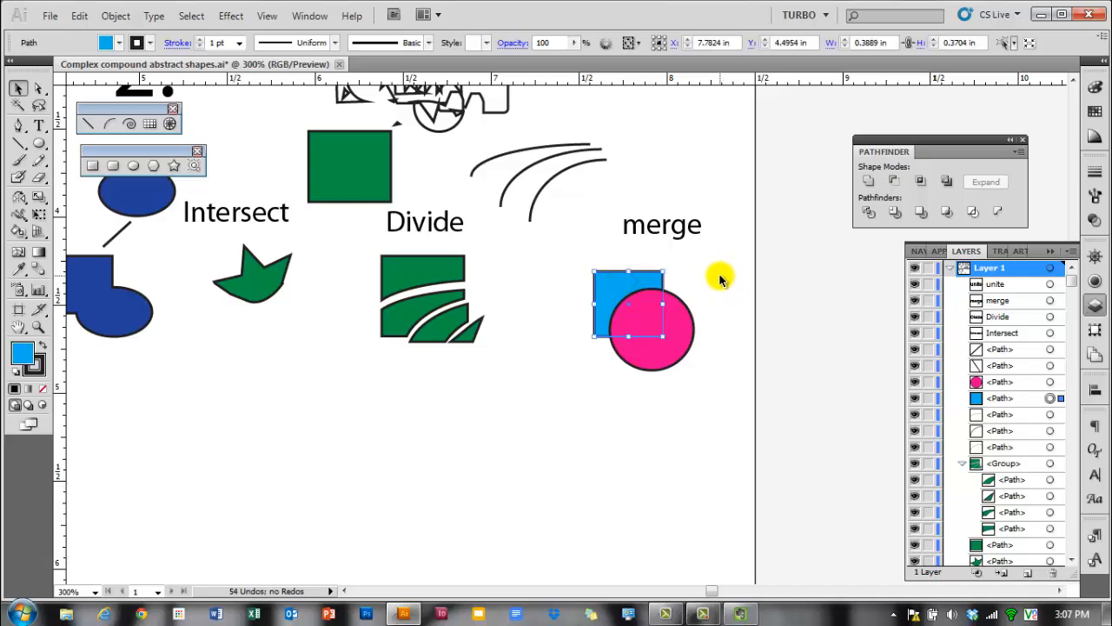
pyautogui.moveTo(619, 294)
pyautogui.mouseDown()
pyautogui.moveTo(592, 280)
pyautogui.moveTo(614, 286)
pyautogui.mouseUp()
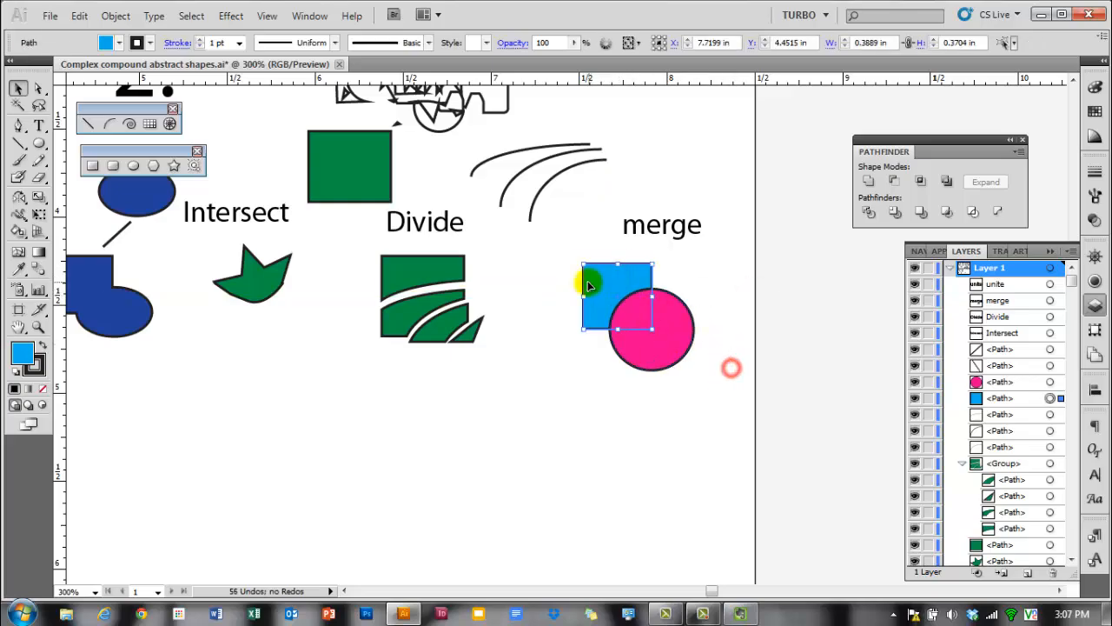
pyautogui.moveTo(731, 367); pyautogui.dragTo(588, 285)
pyautogui.click(894, 214)
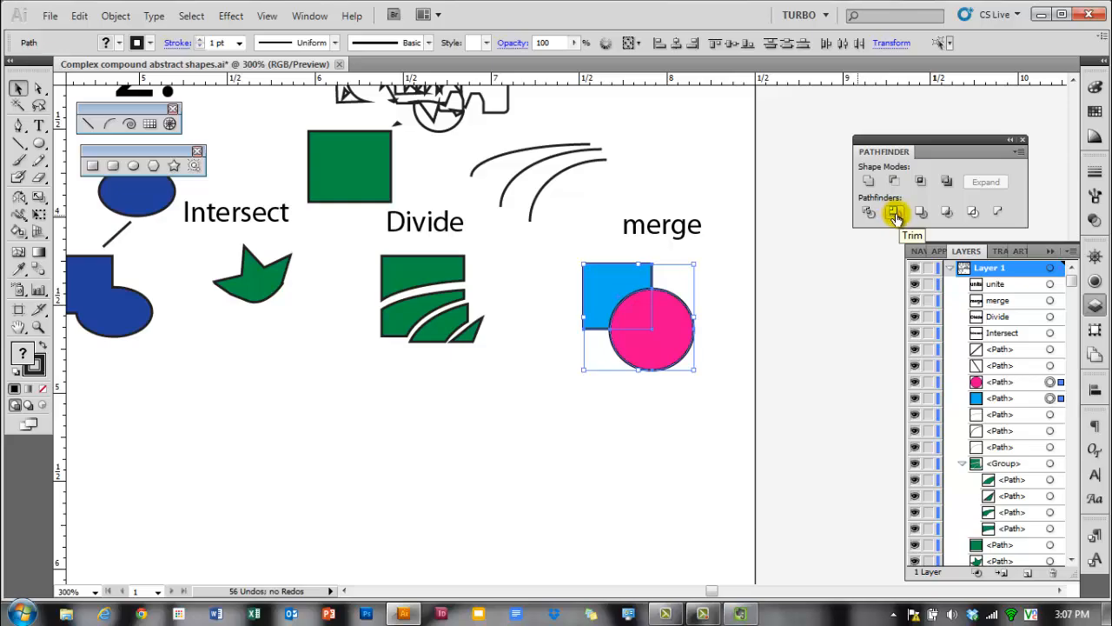
pyautogui.click(896, 214)
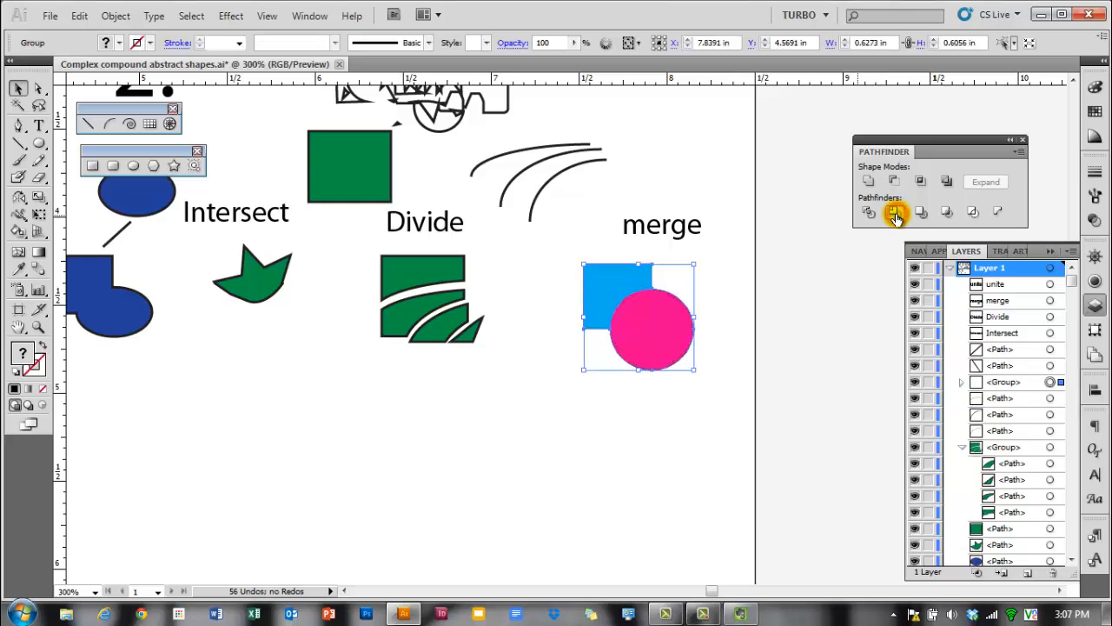
# Step: Change the "merge" label above the blue and magenta shapes to "trim"
pyautogui.doubleClick(665, 225)
pyautogui.doubleClick(667, 227)
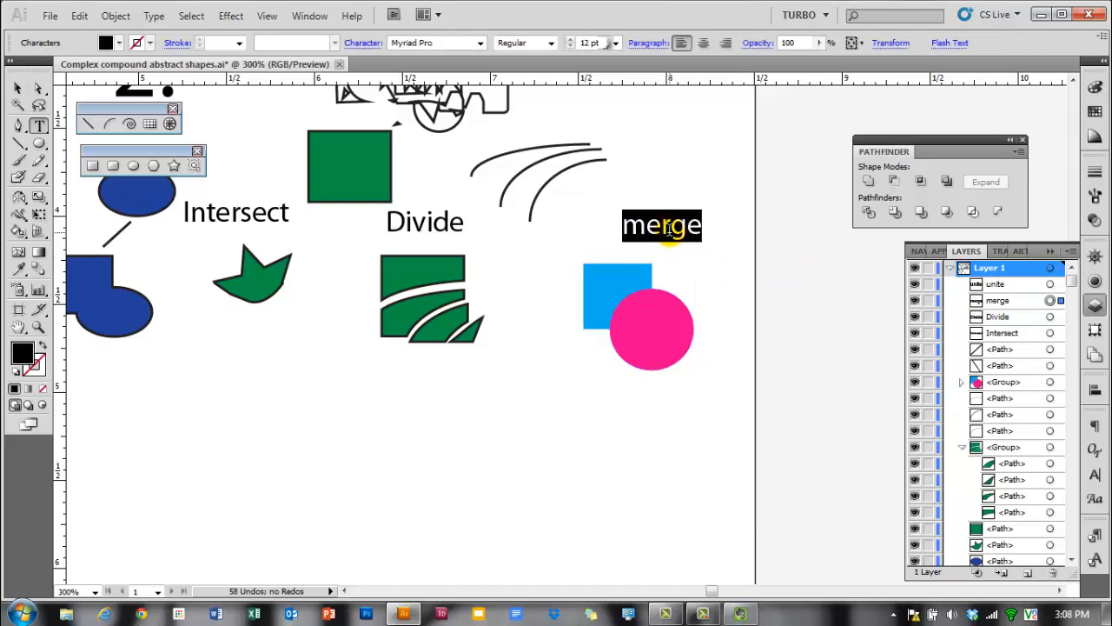
pyautogui.write('trim')
pyautogui.keyDown('ctrl'); pyautogui.click(739, 260); pyautogui.keyUp('ctrl')
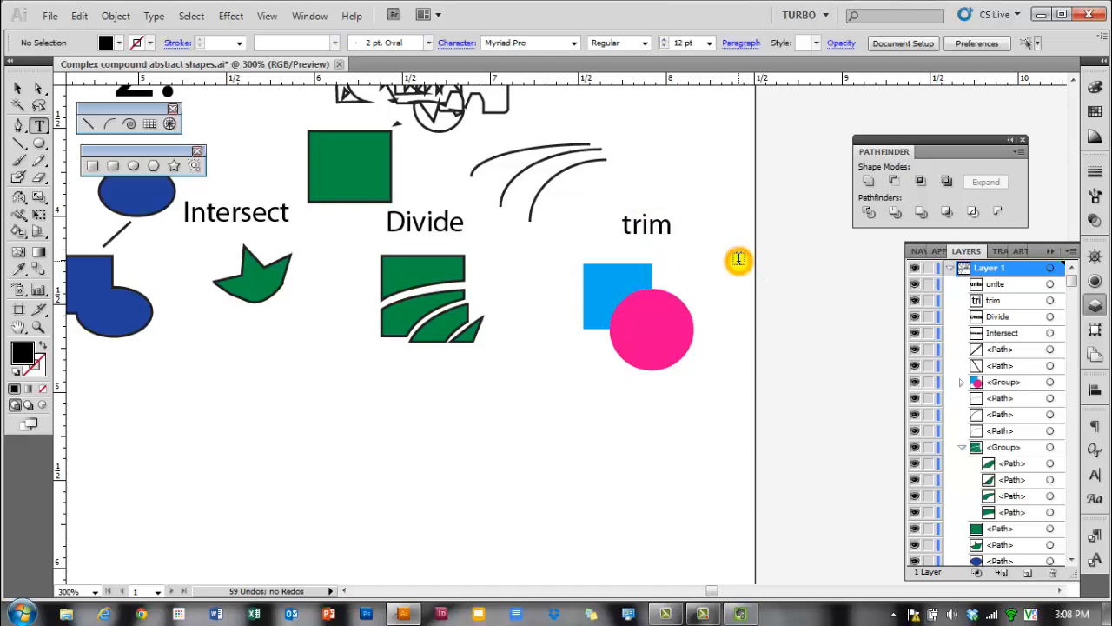
# Step: Select the trimmed blue and magenta shapes and expand their group in the layer list to examine its individual paths
pyautogui.press('v')
pyautogui.click(646, 328)
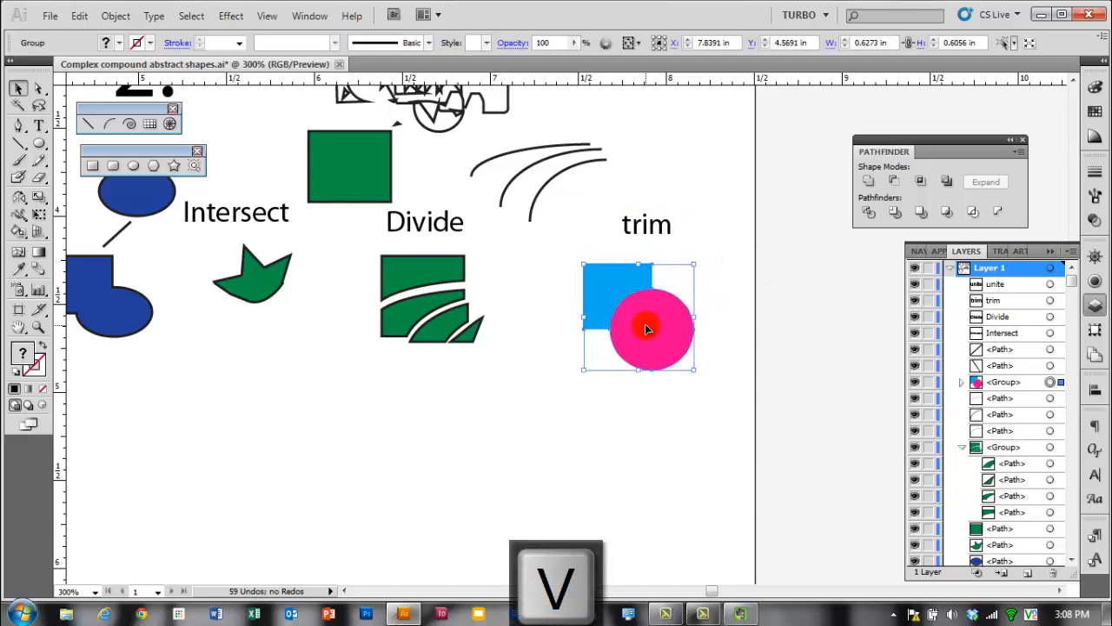
pyautogui.click(962, 382)
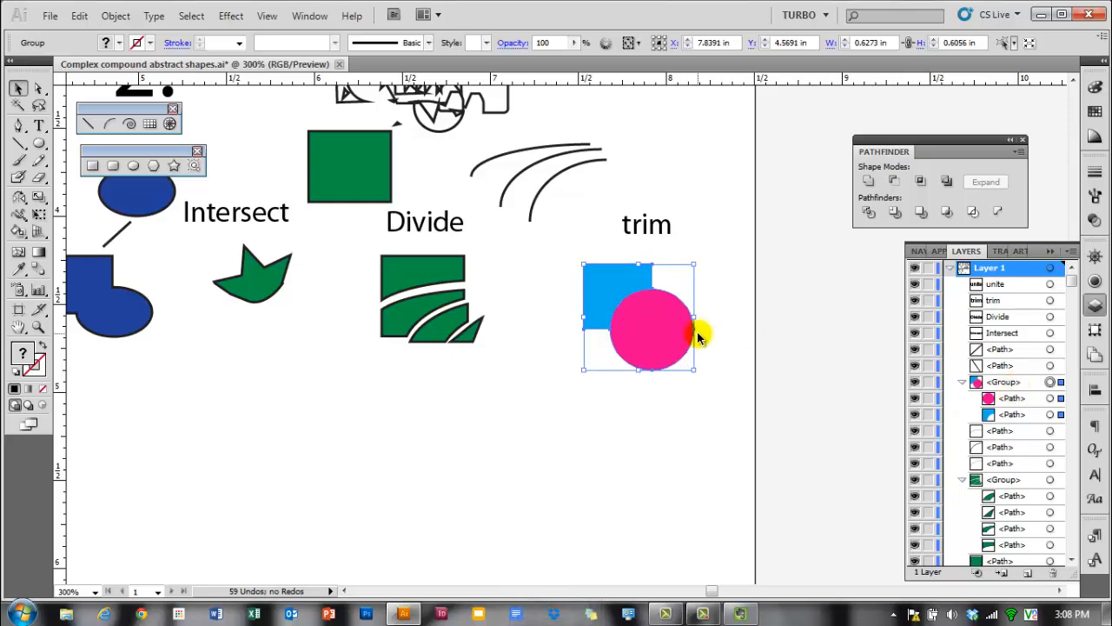
# Step: Isolate the trimmed group and move the magenta circle slightly down and right so a narrow gap separates it from the blue shape
pyautogui.click(662, 335)
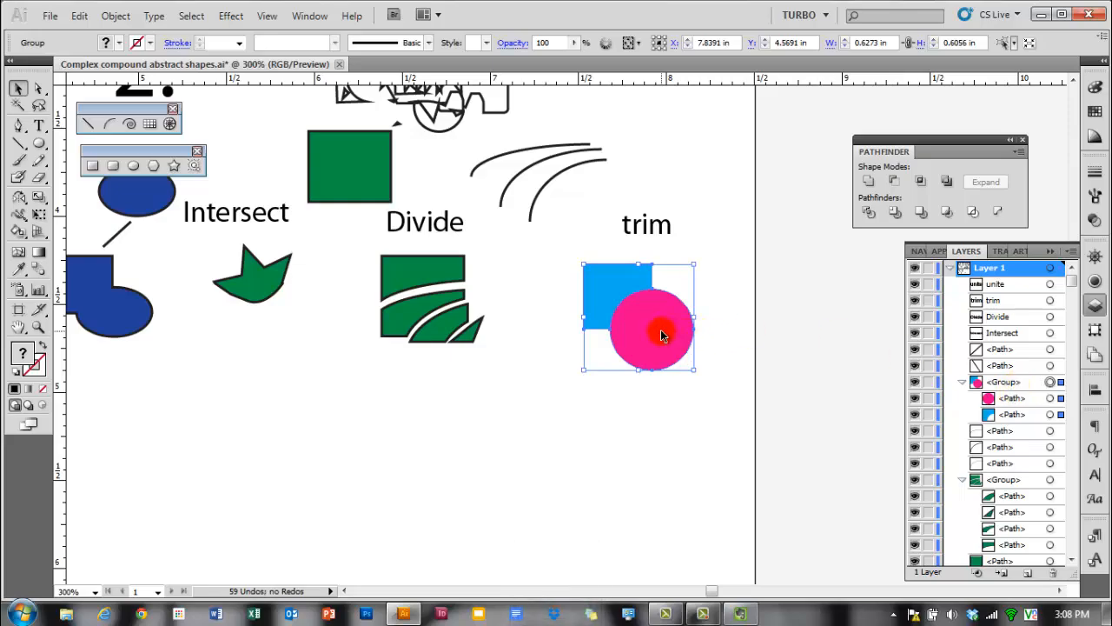
pyautogui.doubleClick(662, 334)
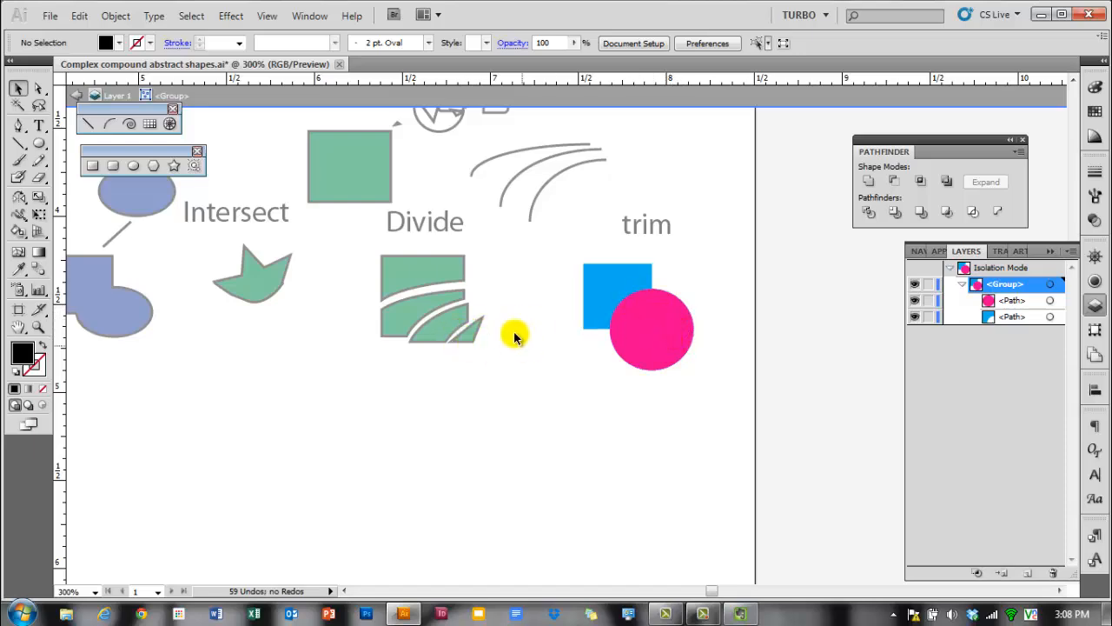
pyautogui.moveTo(650, 340); pyautogui.dragTo(666, 352)
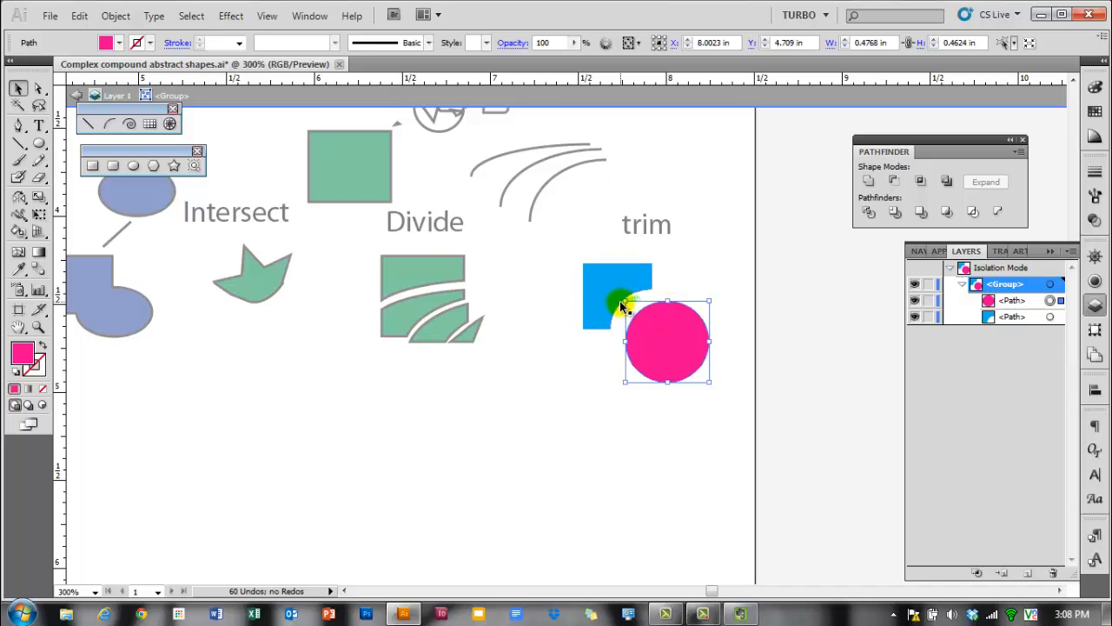
pyautogui.moveTo(688, 347); pyautogui.dragTo(664, 351)
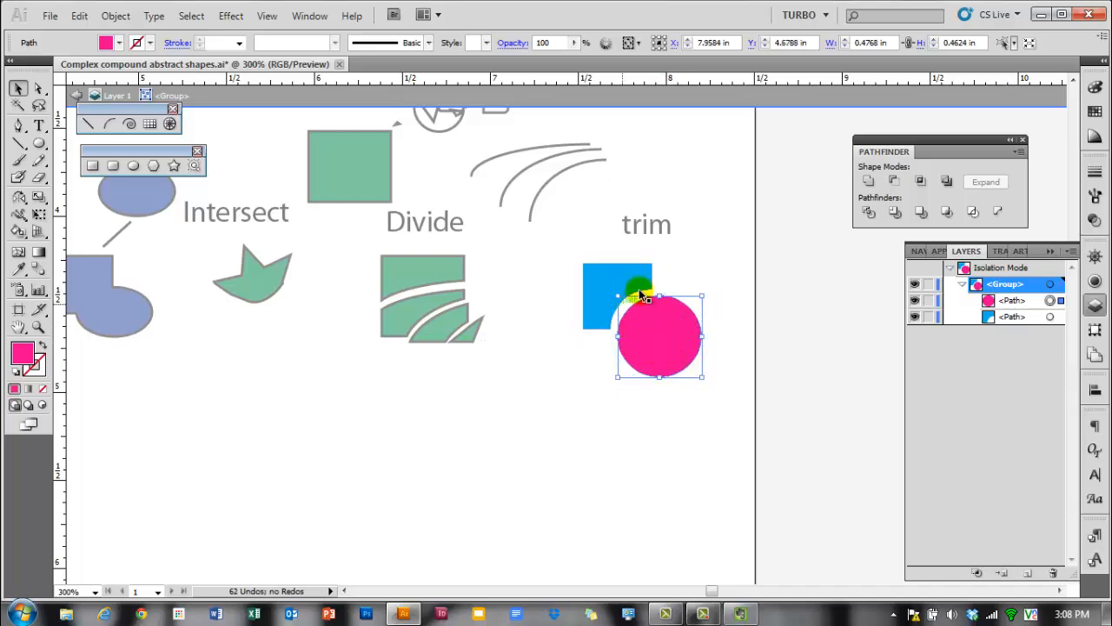
pyautogui.moveTo(625, 286); pyautogui.dragTo(626, 282)
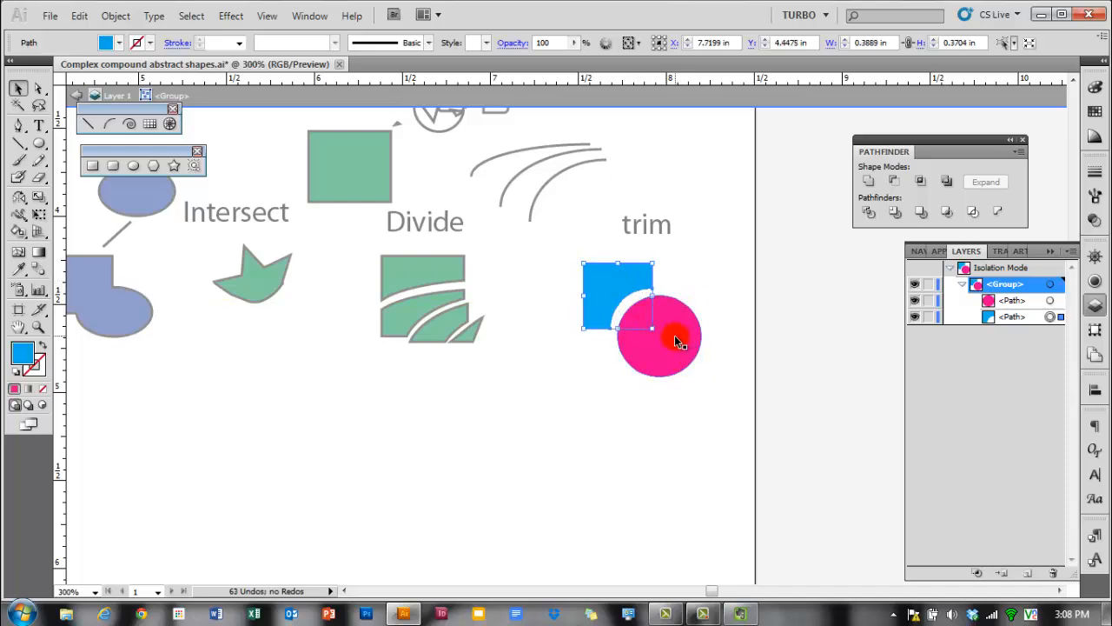
pyautogui.click(675, 340)
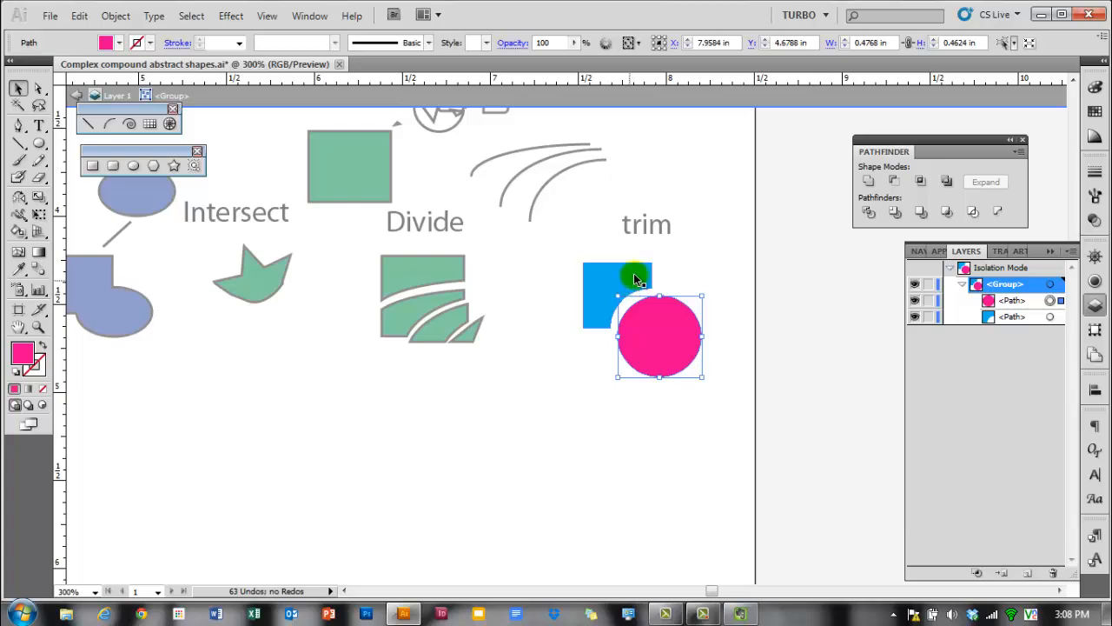
pyautogui.click(690, 268)
pyautogui.doubleClick(691, 268)
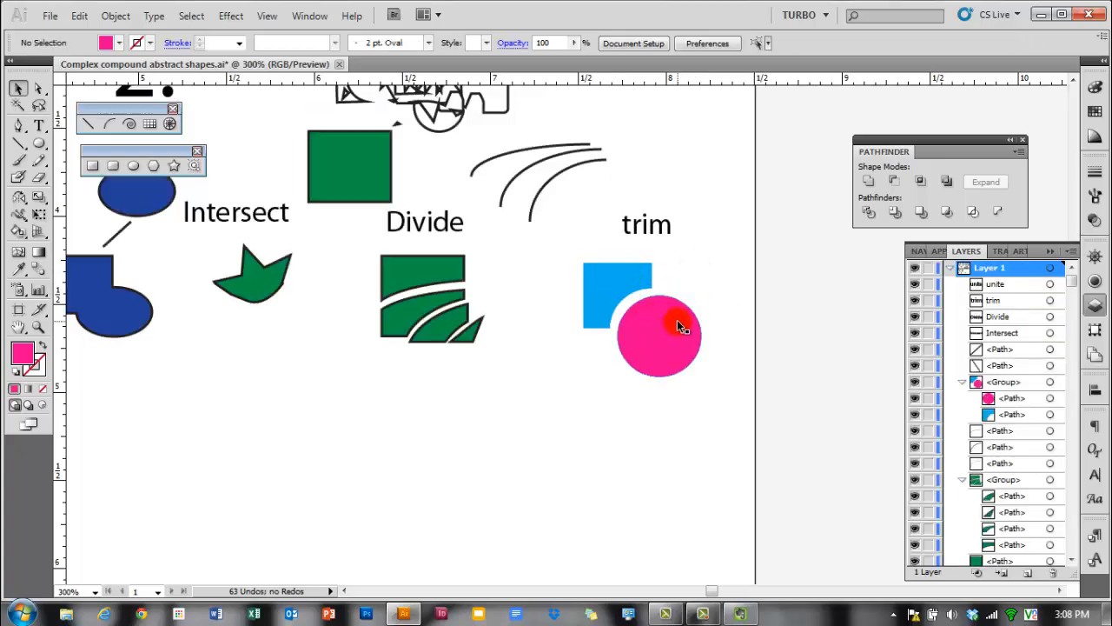
# Step: Inside the divided green rectangle's group, move the small triangular corner piece further away from the other pieces
pyautogui.hotkey('ctrl', '-')
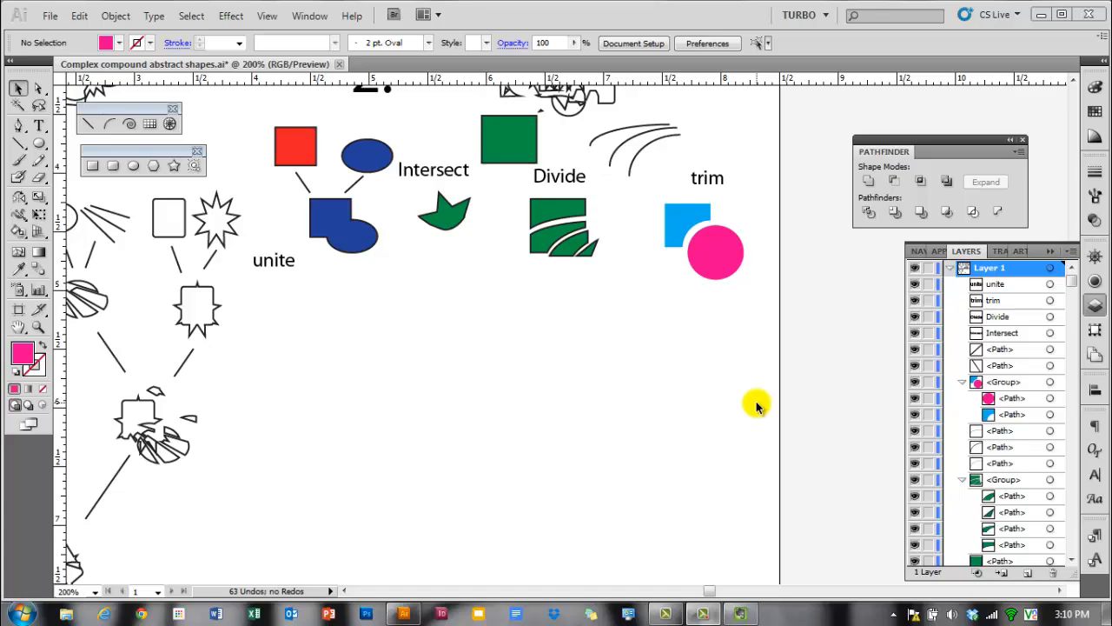
pyautogui.doubleClick(549, 243)
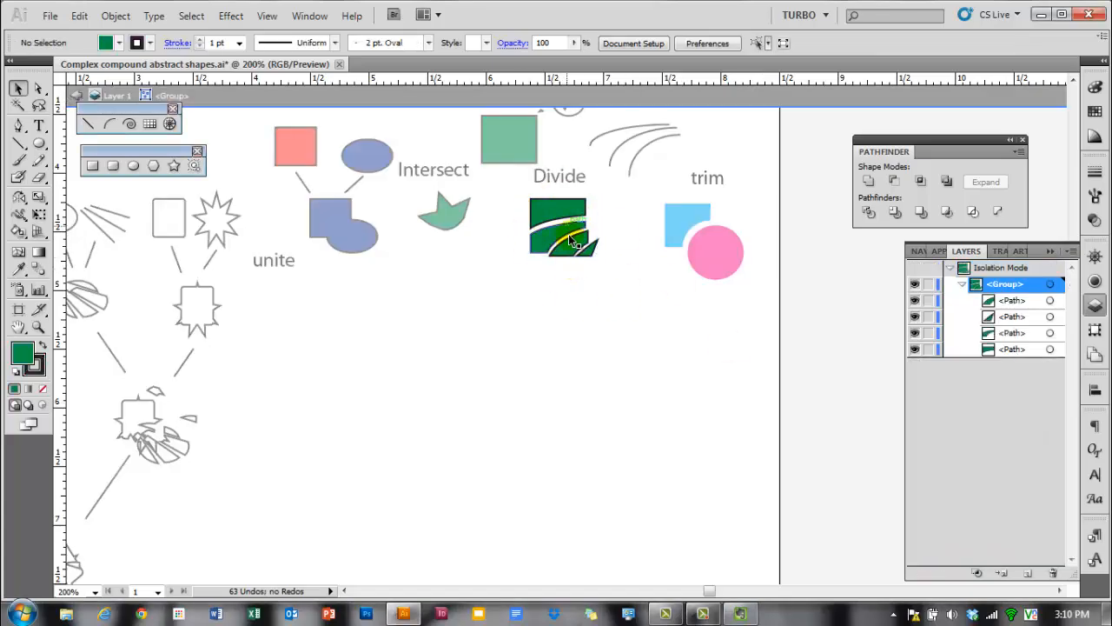
pyautogui.click(559, 260)
pyautogui.moveTo(590, 256); pyautogui.dragTo(596, 269)
pyautogui.doubleClick(597, 276)
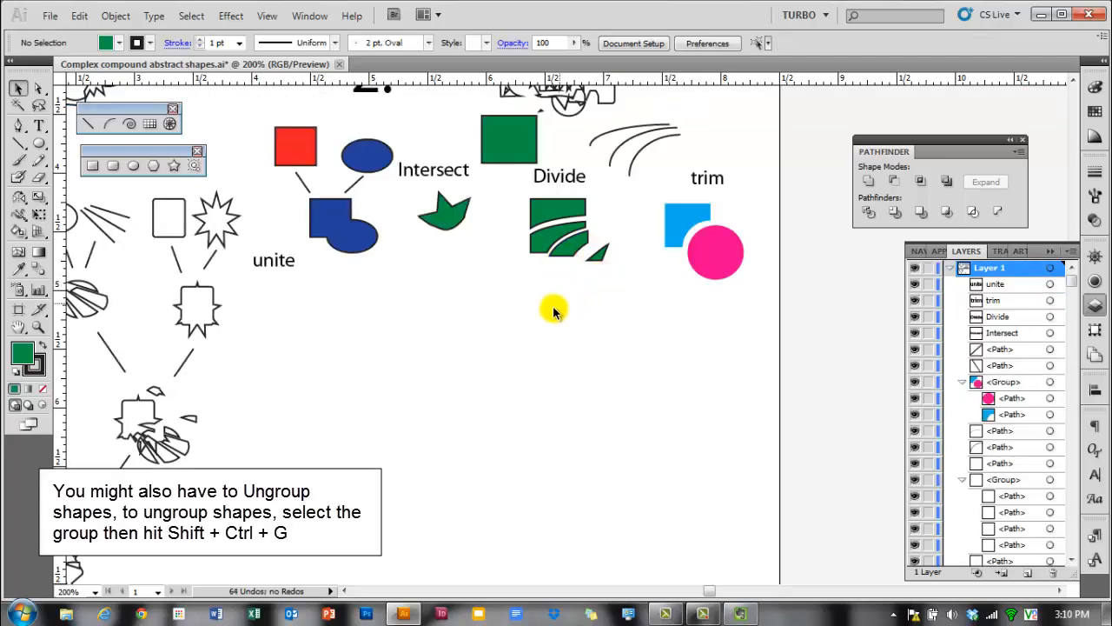
# Step: Place a copy of the divided green group below the originals and overlap it with a copy of the trimmed blue and magenta group
pyautogui.scroll(-2, 566, 313)
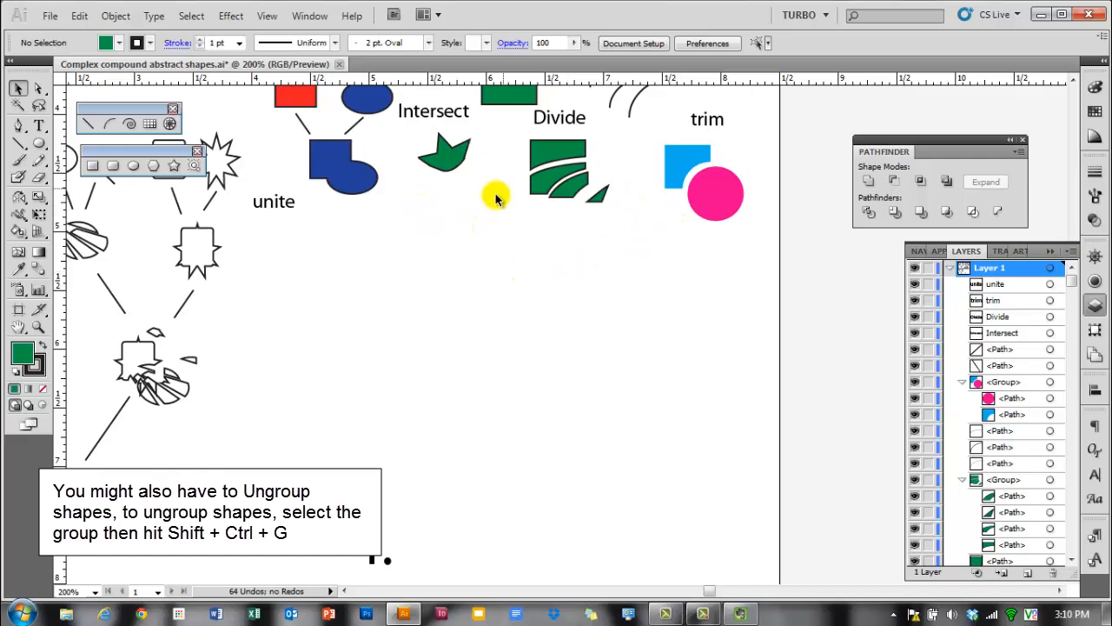
pyautogui.click(605, 198)
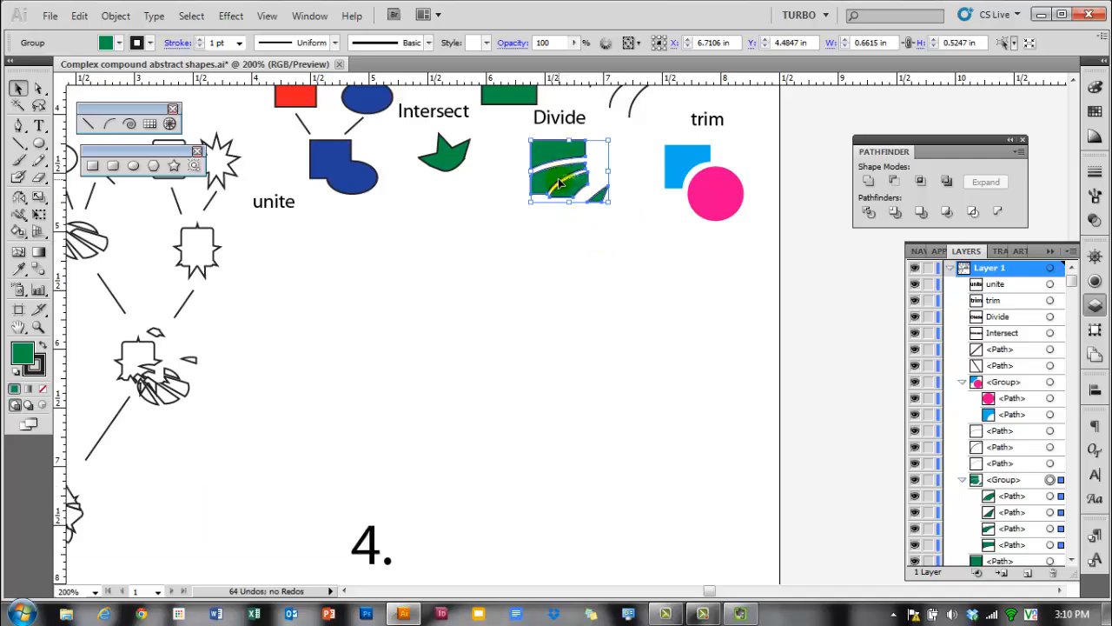
pyautogui.moveTo(556, 180); pyautogui.dragTo(610, 288)
pyautogui.click(708, 245)
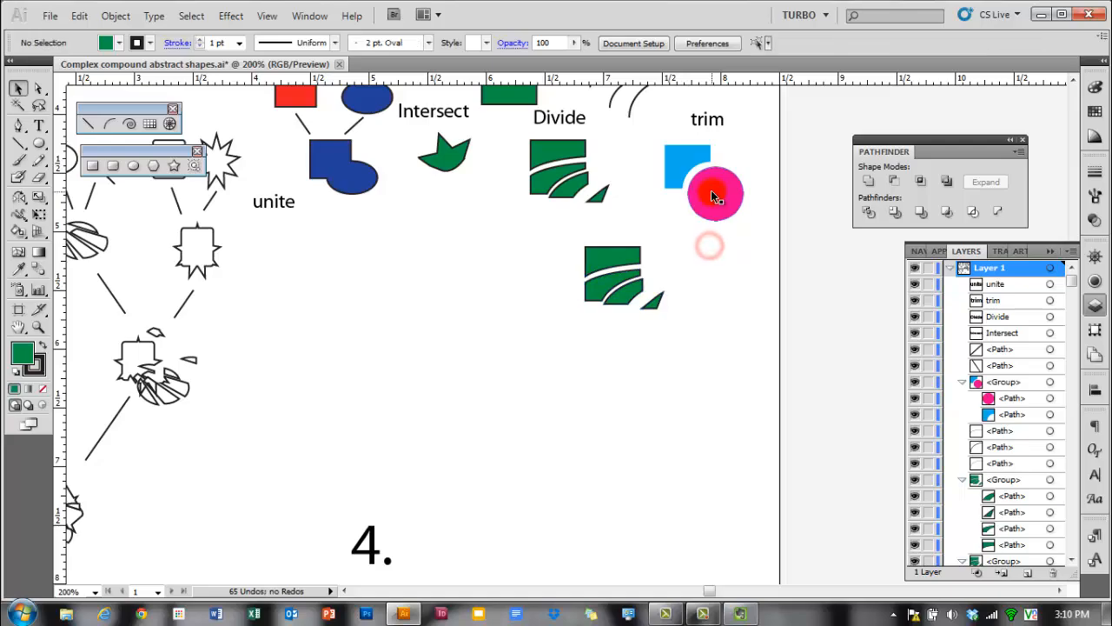
pyautogui.moveTo(708, 200); pyautogui.dragTo(645, 287)
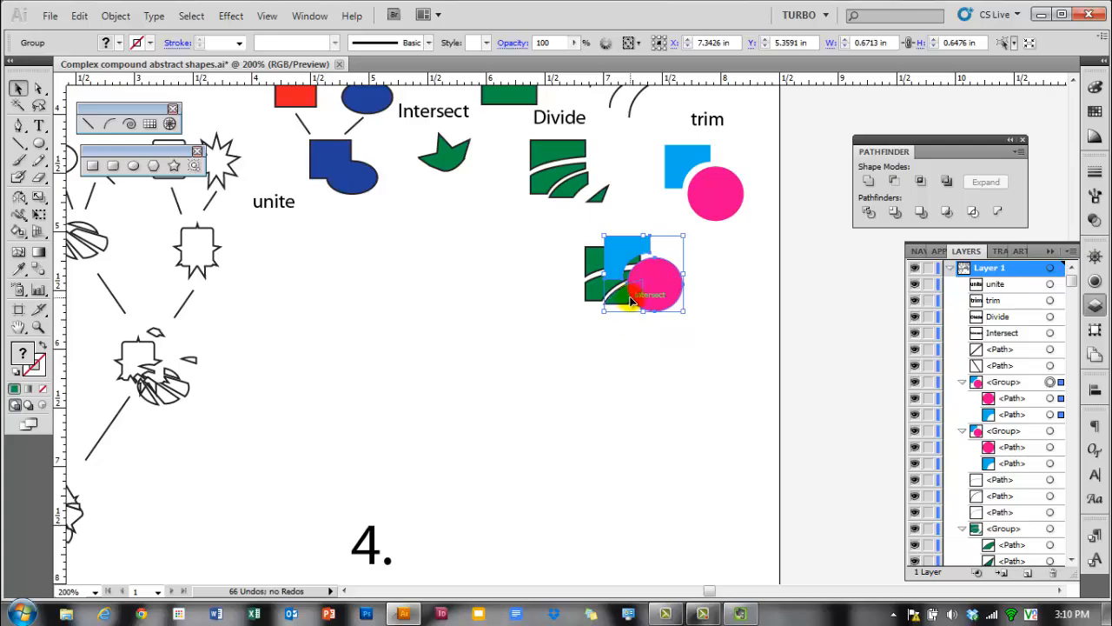
# Step: Try Crop on the two overlapping group copies, undo it, and apply Trim to them instead
pyautogui.scroll(2, 633, 297)
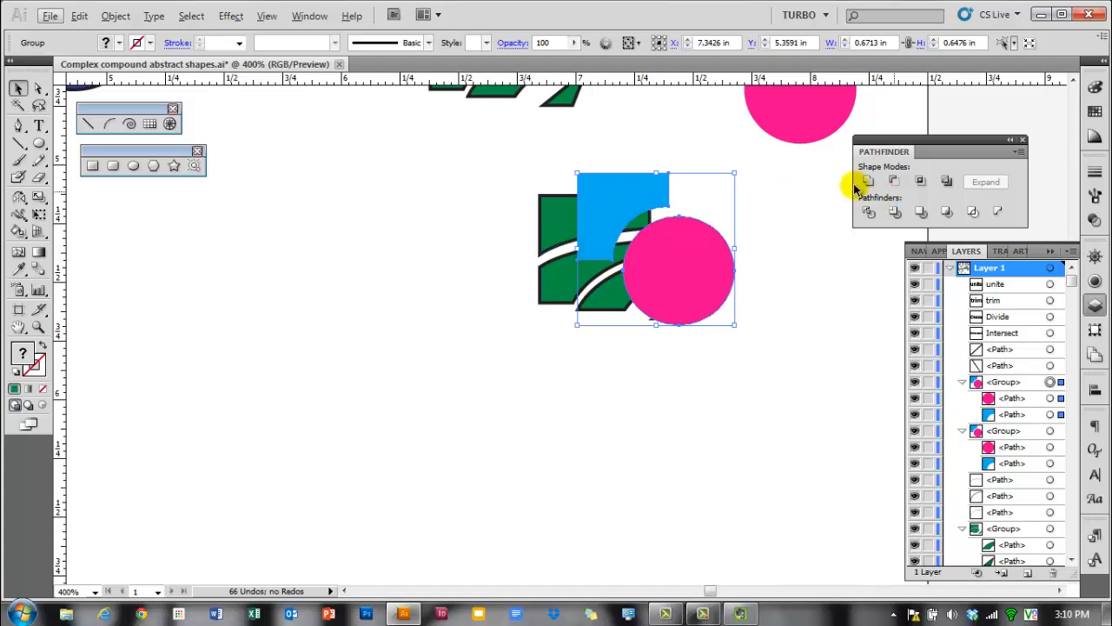
pyautogui.moveTo(656, 239)
pyautogui.mouseDown()
pyautogui.moveTo(777, 343)
pyautogui.moveTo(527, 211)
pyautogui.mouseUp()
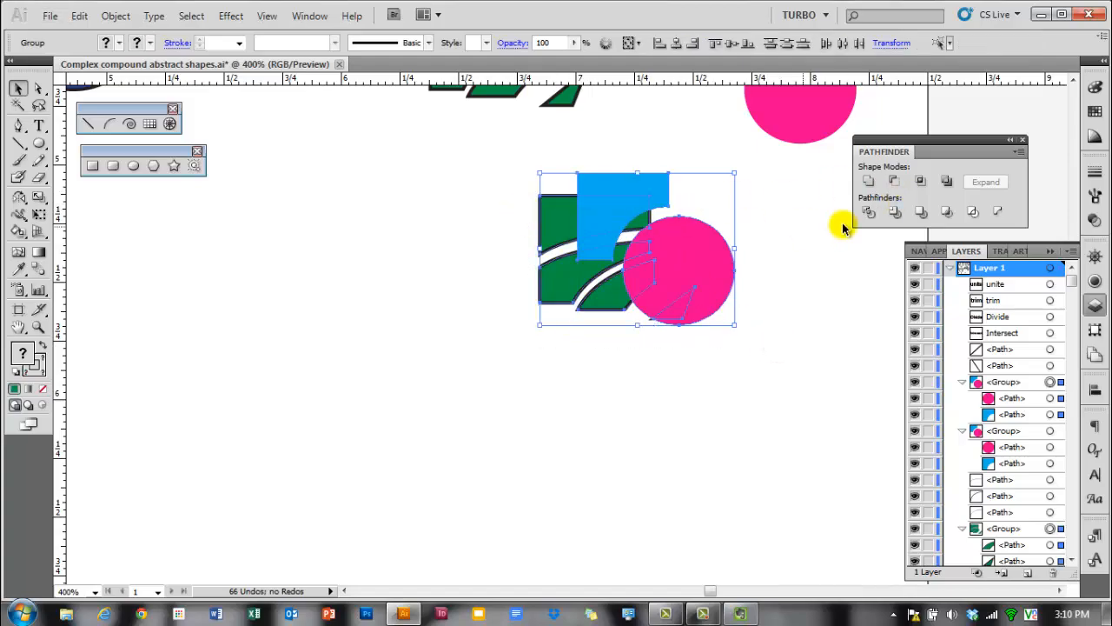
pyautogui.click(948, 214)
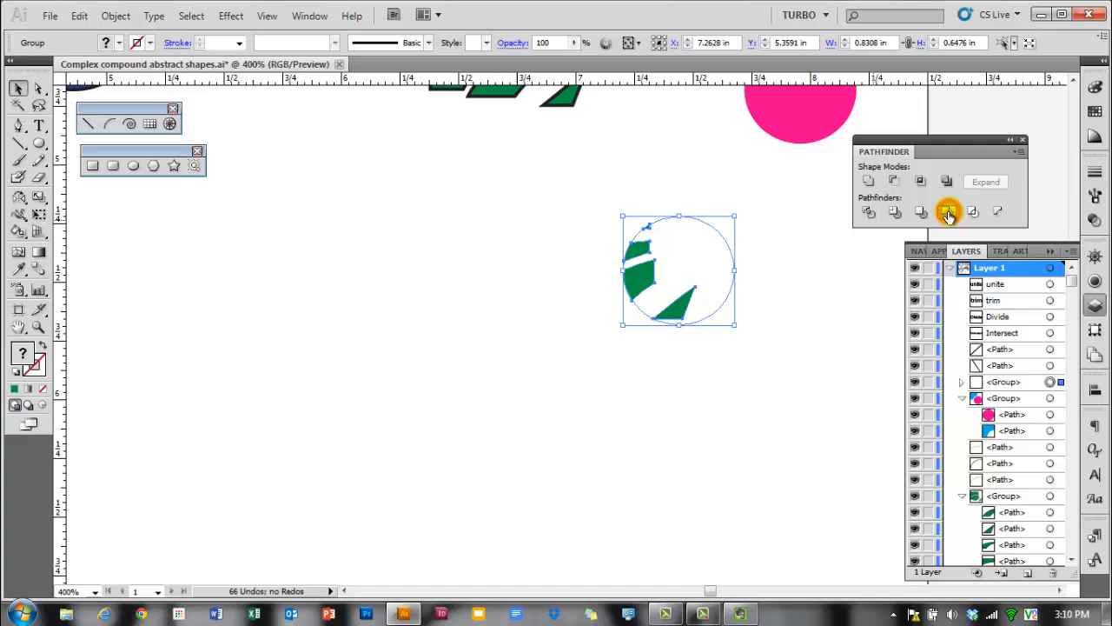
pyautogui.click(762, 297)
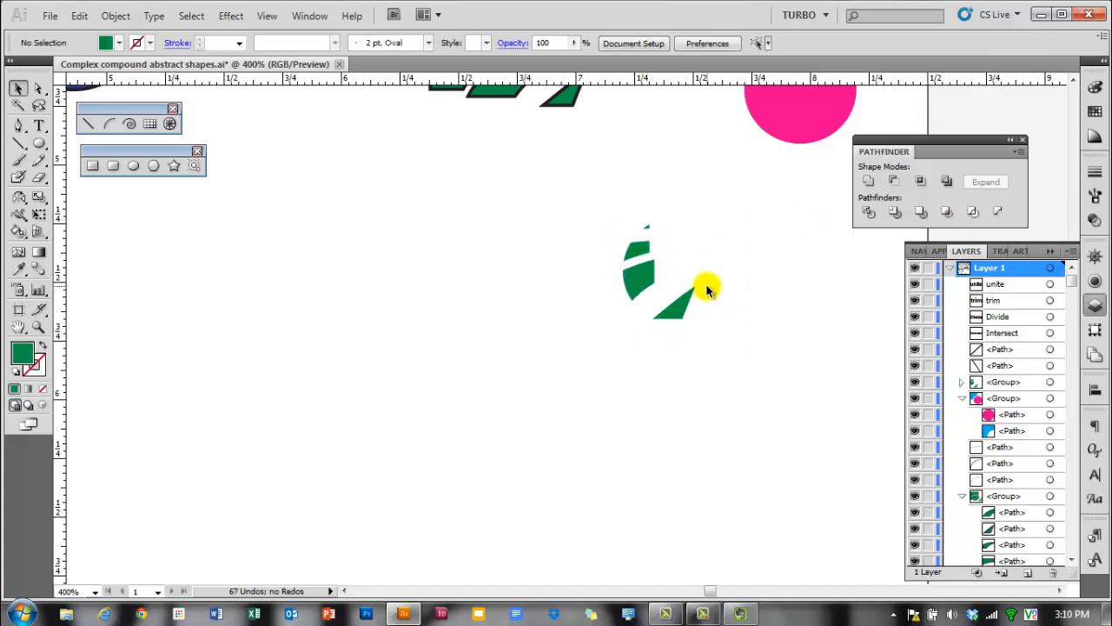
pyautogui.hotkey('ctrl', 'z')
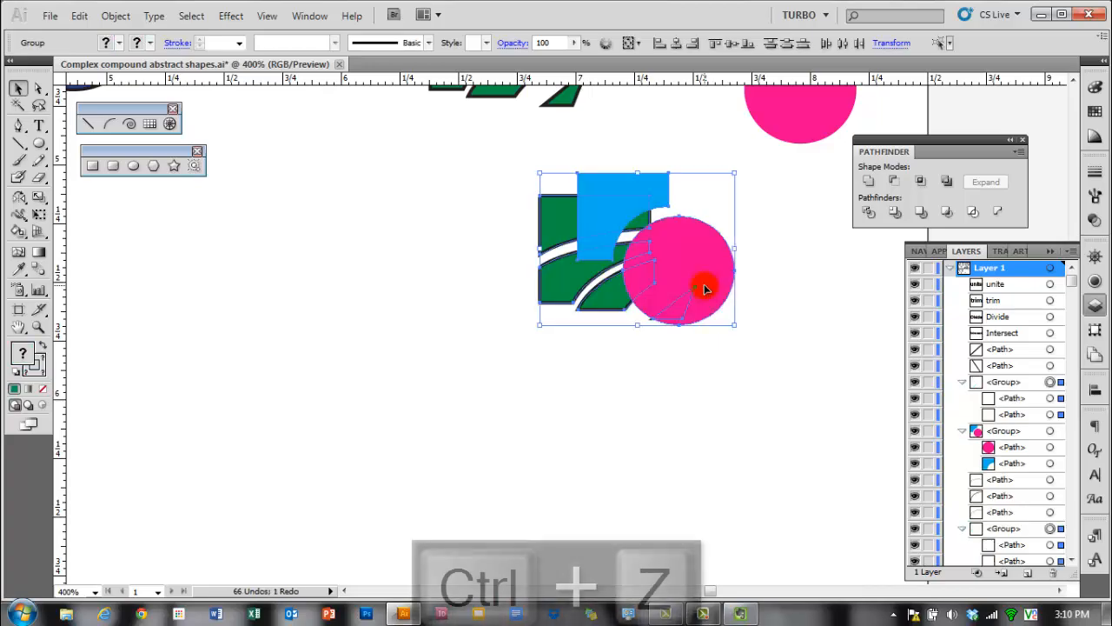
pyautogui.click(921, 212)
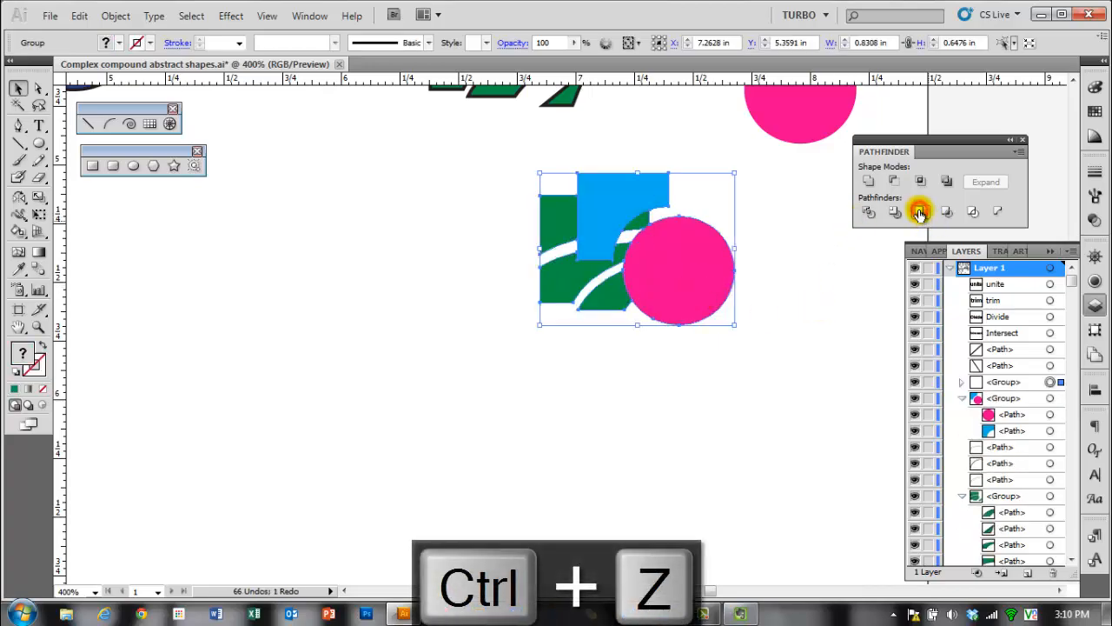
pyautogui.click(808, 323)
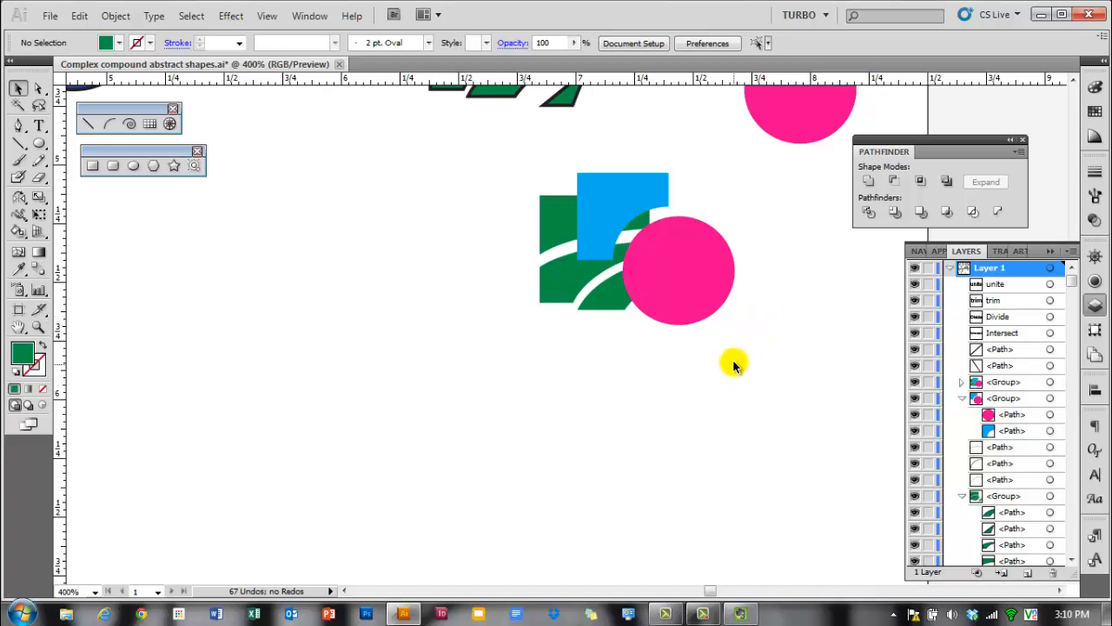
# Step: Look over the whole artboard to compare the coloured diagram for shape 4 with the finished diagrams 1 to 3
pyautogui.scroll(-2, 643, 434)
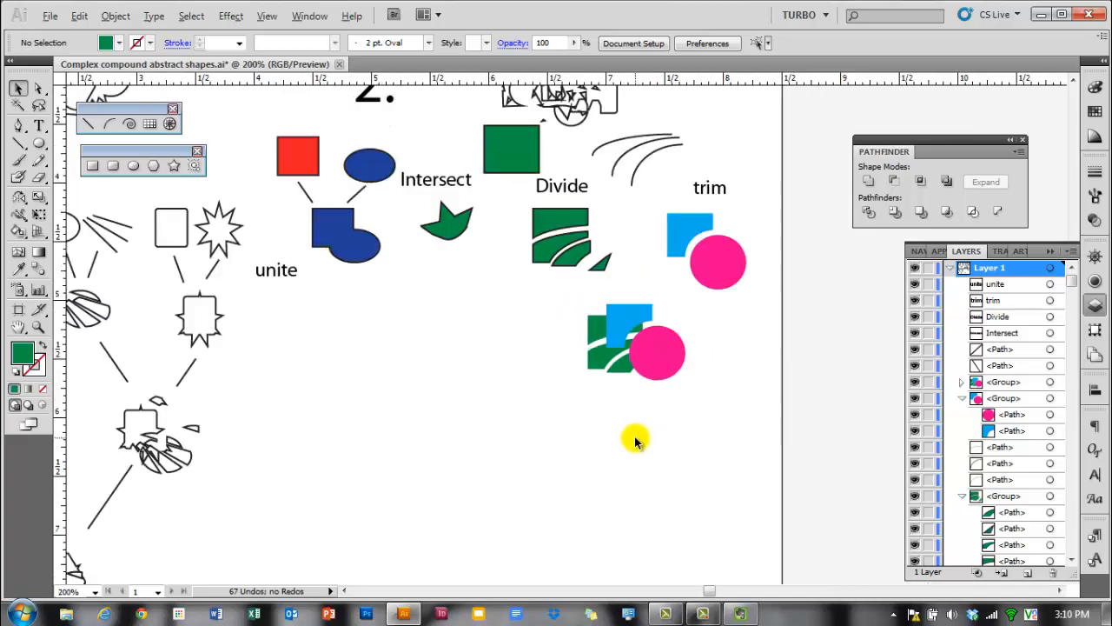
pyautogui.moveTo(571, 465); pyautogui.dragTo(580, 409)
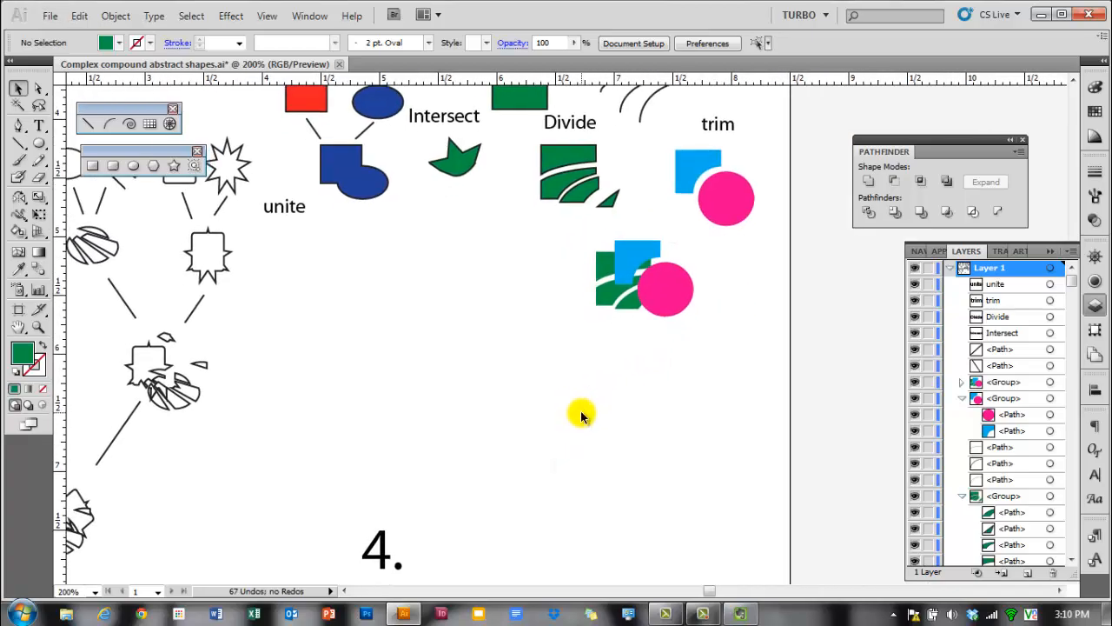
pyautogui.scroll(-1, 514, 414)
pyautogui.moveTo(375, 442); pyautogui.dragTo(521, 415)
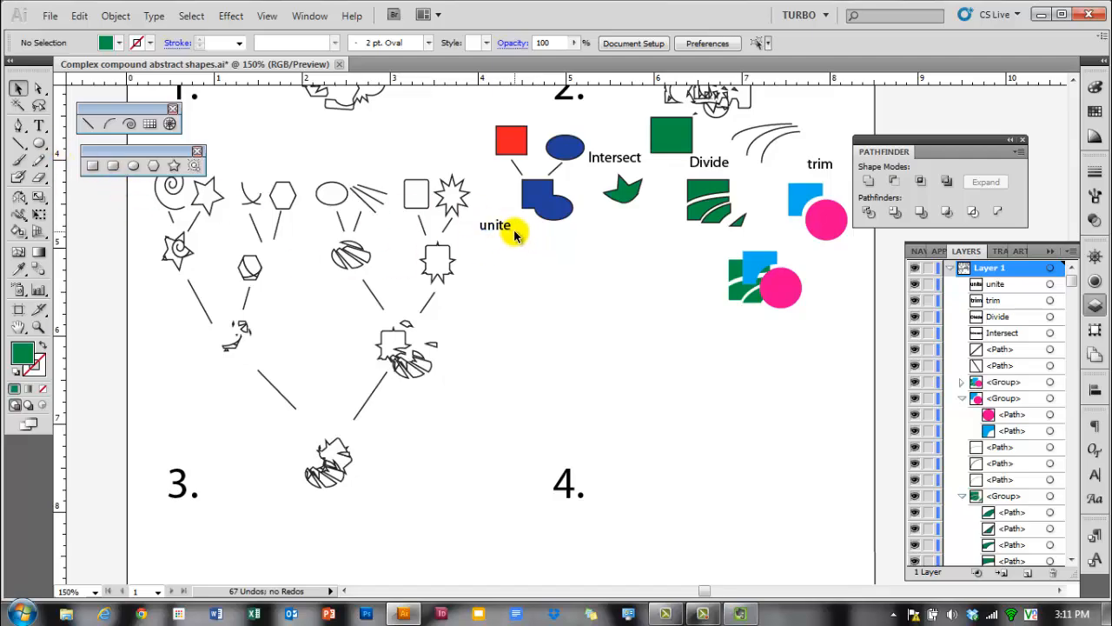
pyautogui.scroll(2, 634, 256)
pyautogui.scroll(3, 632, 265)
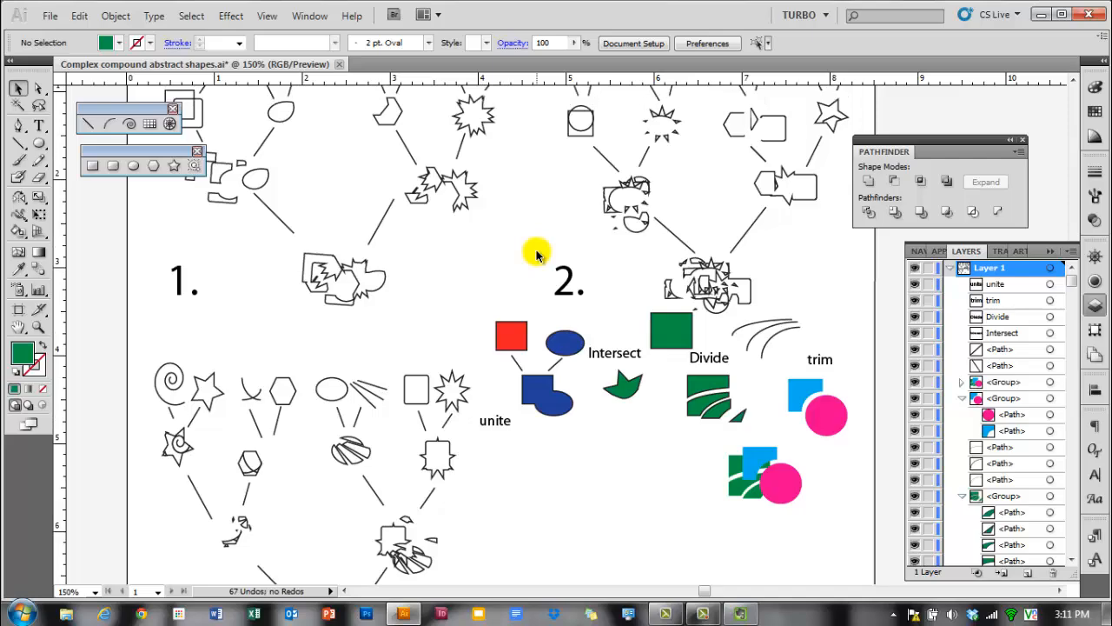
pyautogui.scroll(2, 537, 254)
pyautogui.scroll(-1, 537, 254)
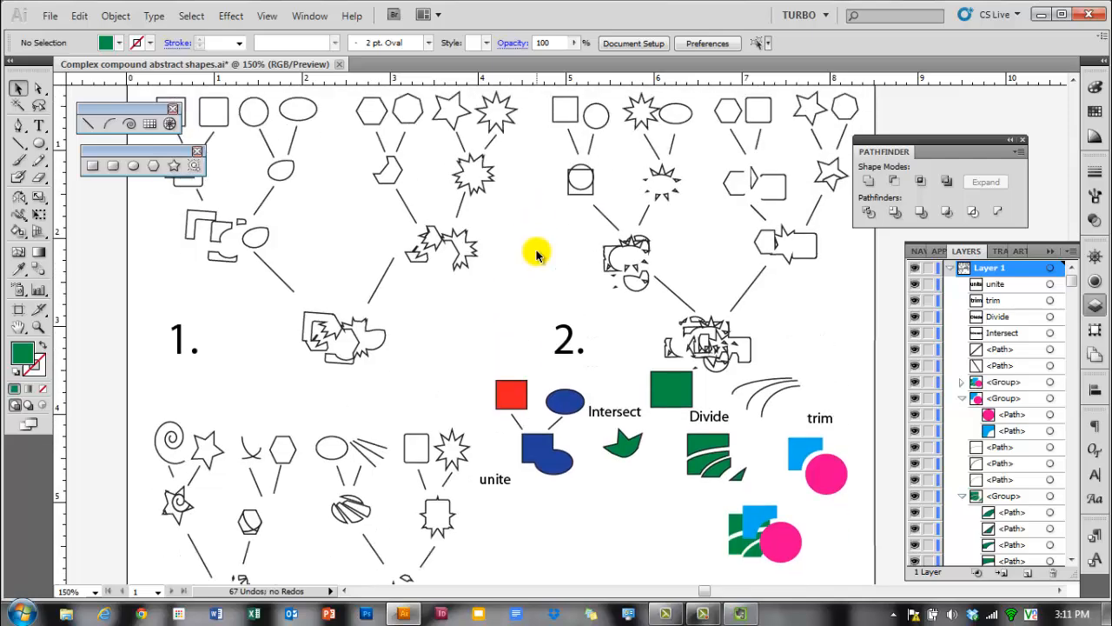
pyautogui.hotkey('ctrl', '-')
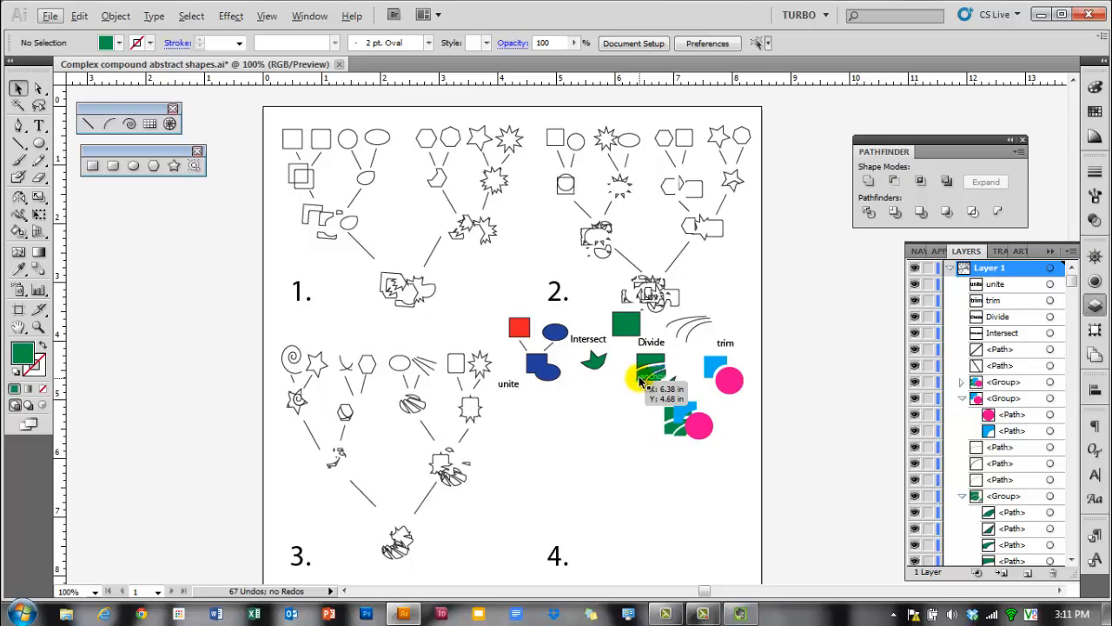
pyautogui.moveTo(639, 382); pyautogui.dragTo(632, 387)
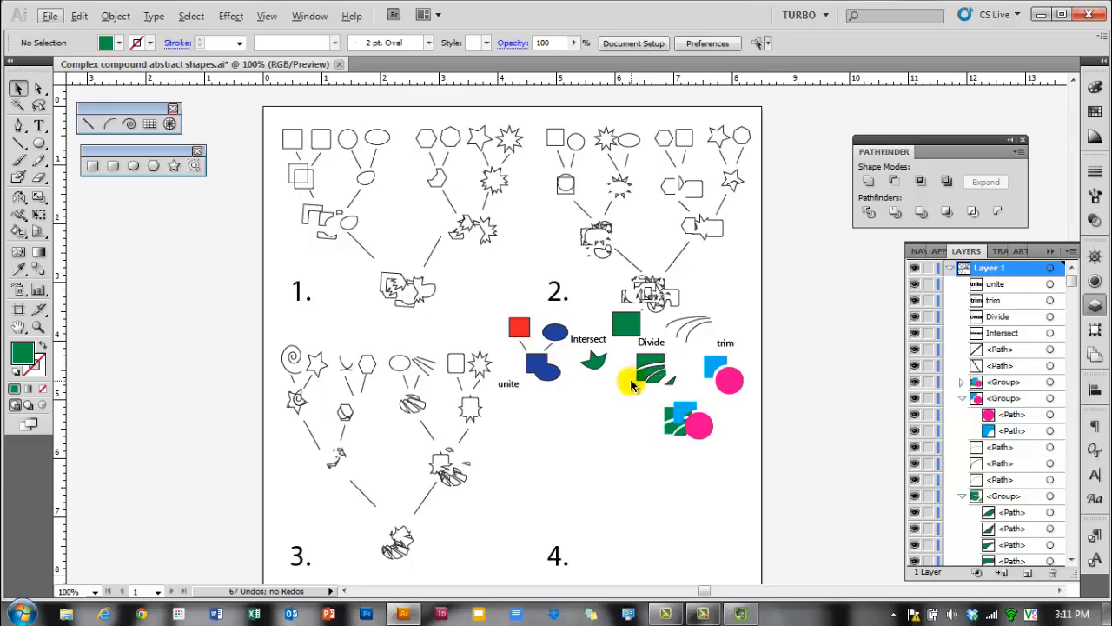